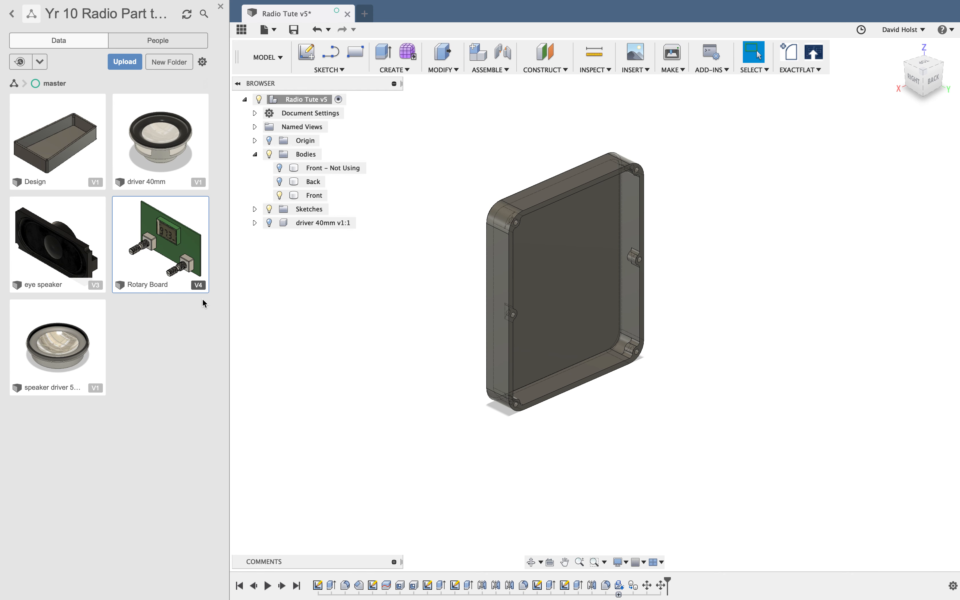
- Insert the Rotary Board design into the current design as an unlinked copy and move it -25 mm along Z
{"action": "right_click", "coordinate": [170, 236]}
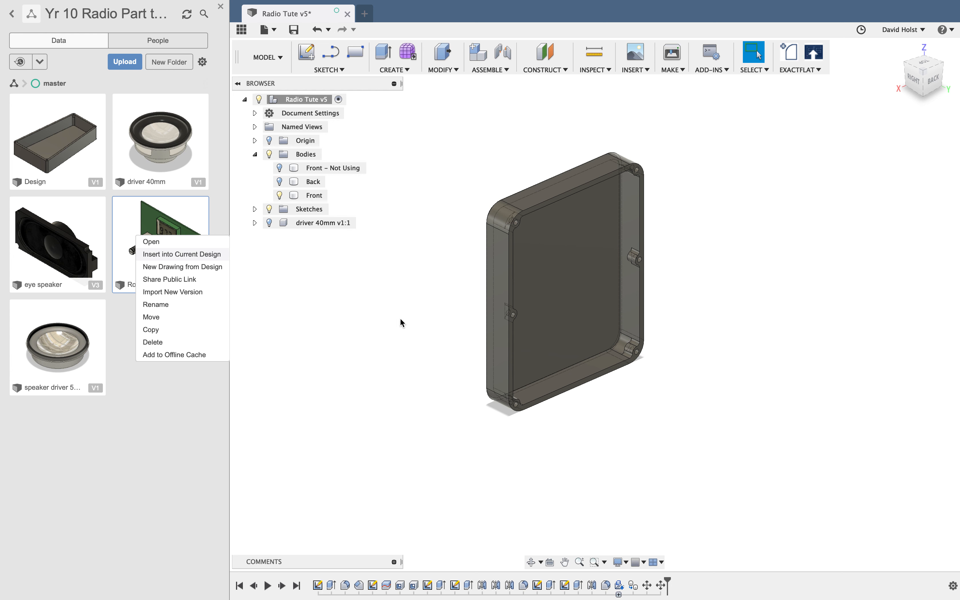
{"action": "left_click", "coordinate": [152, 257]}
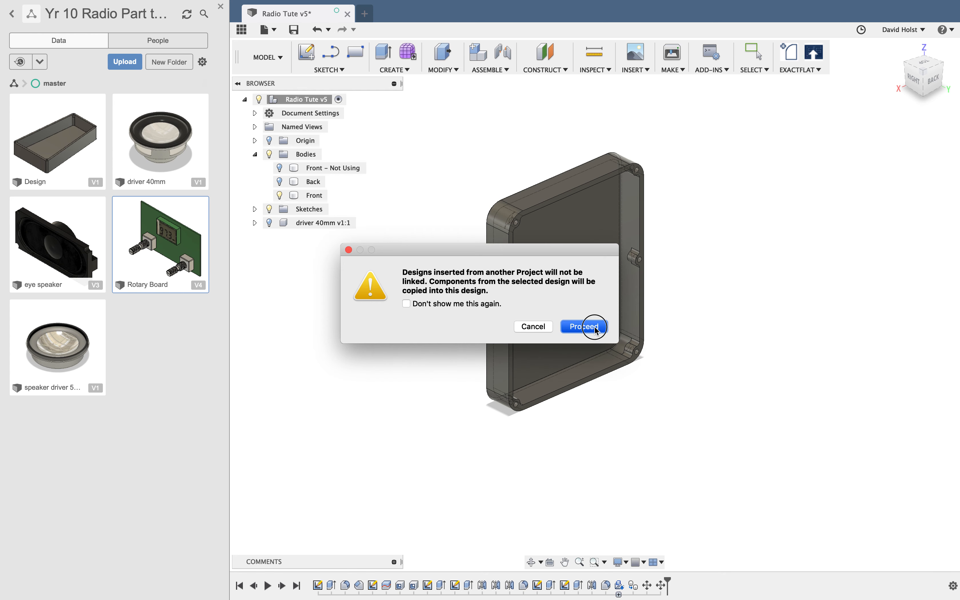
{"action": "left_click", "coordinate": [595, 330]}
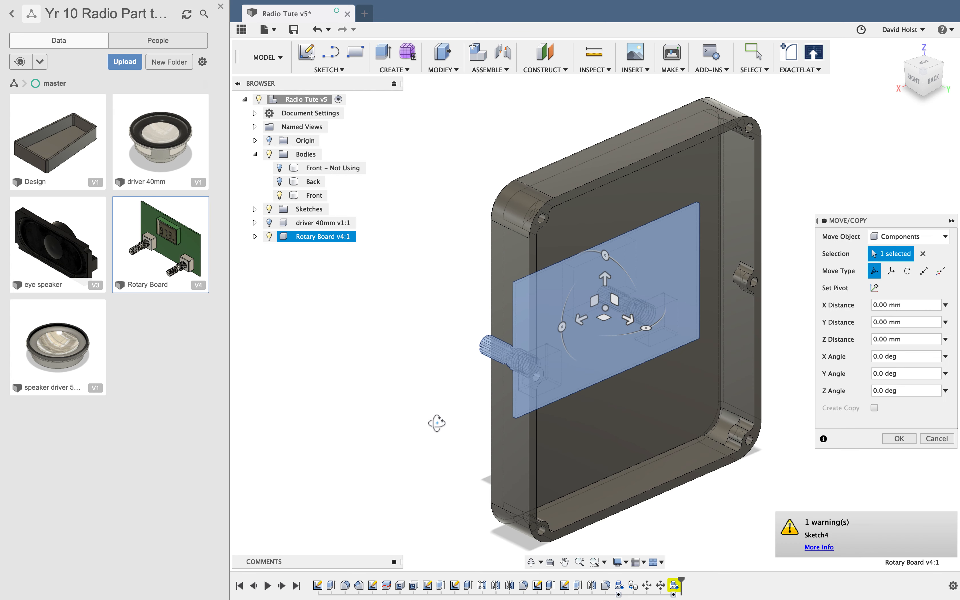
{"action": "middle_click_drag", "start_coordinate": [437, 423], "coordinate": [624, 266], "text": "shift"}
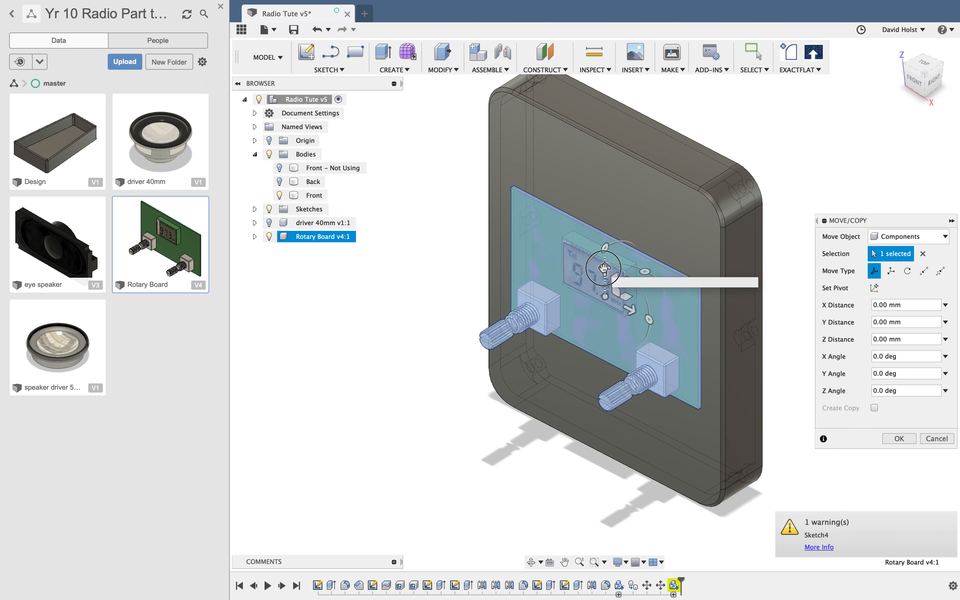
{"action": "left_click_drag", "start_coordinate": [604, 277], "coordinate": [603, 335]}
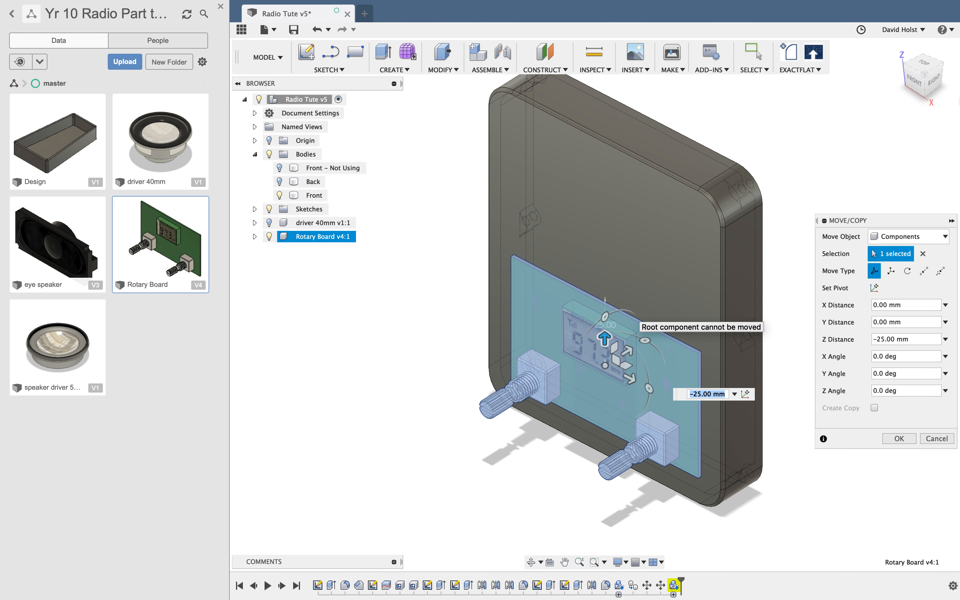
- Move the inserted Rotary Board 6 mm along Y into the case and finish the placement
{"action": "left_click", "coordinate": [926, 89]}
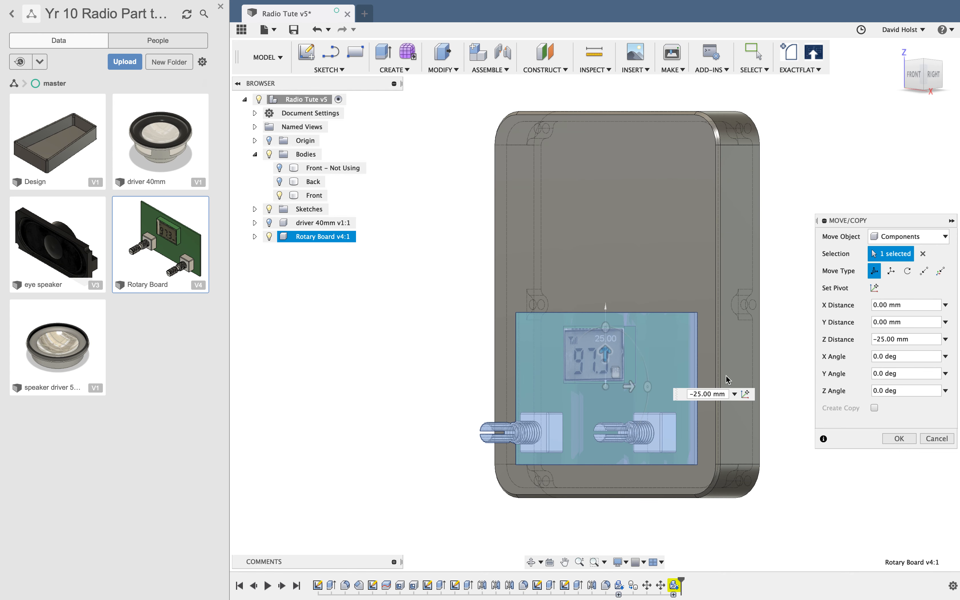
{"action": "left_click_drag", "start_coordinate": [757, 375], "coordinate": [660, 389]}
{"action": "middle_click_drag", "start_coordinate": [659, 389], "coordinate": [650, 389], "text": "shift"}
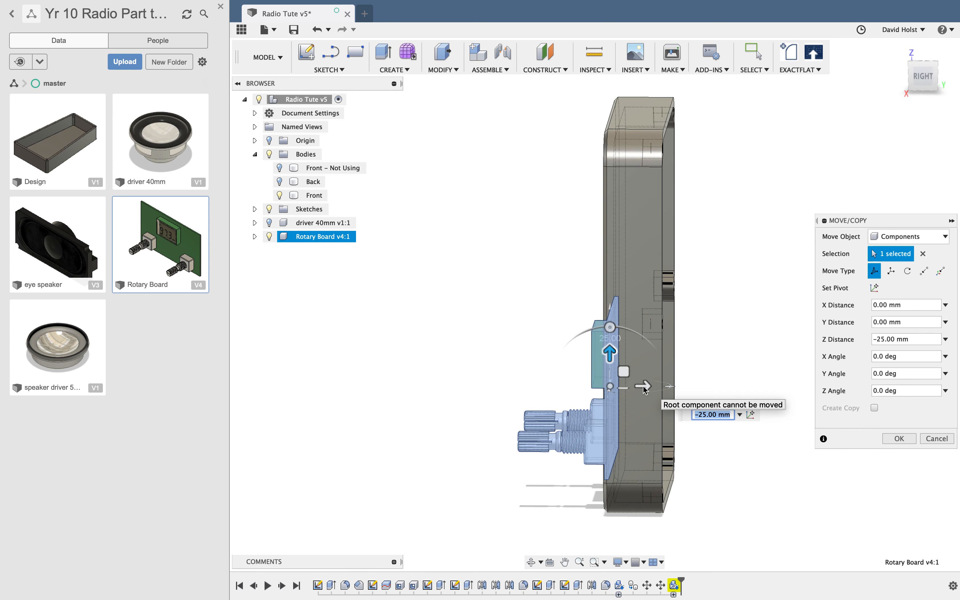
{"action": "left_click_drag", "start_coordinate": [644, 386], "coordinate": [676, 387]}
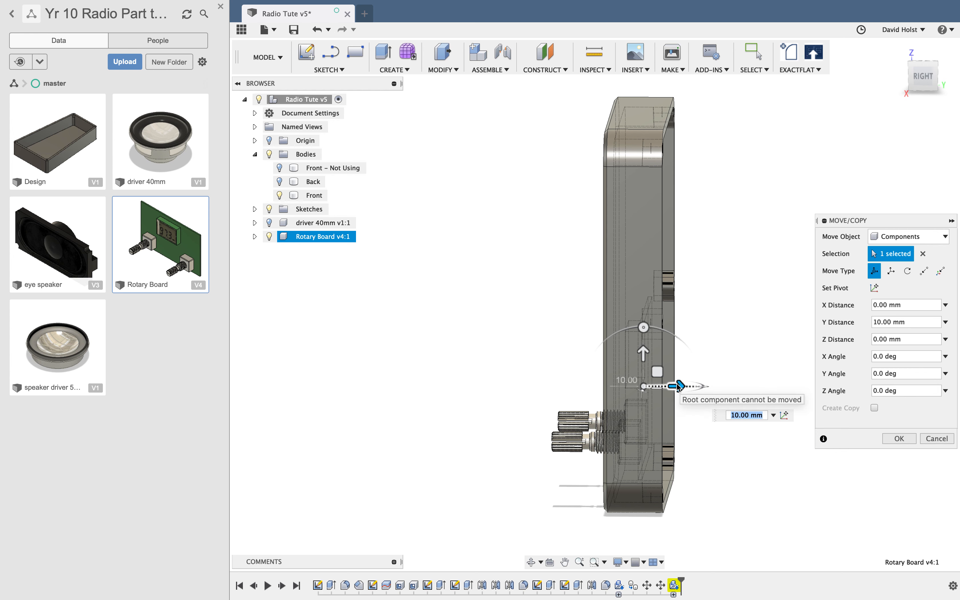
{"action": "type", "text": "6"}
{"action": "key", "text": "Return"}
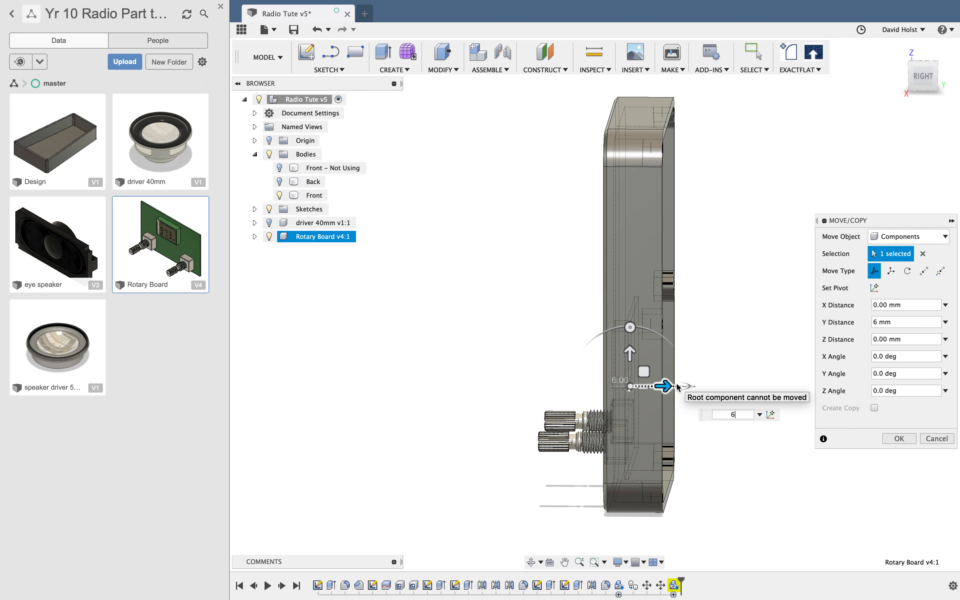
{"action": "key", "text": "Return"}
{"action": "left_click", "coordinate": [676, 382]}
{"action": "left_click", "coordinate": [491, 457]}
{"action": "middle_click_drag", "start_coordinate": [491, 457], "coordinate": [550, 463], "text": "shift"}
{"action": "key", "text": "Escape"}
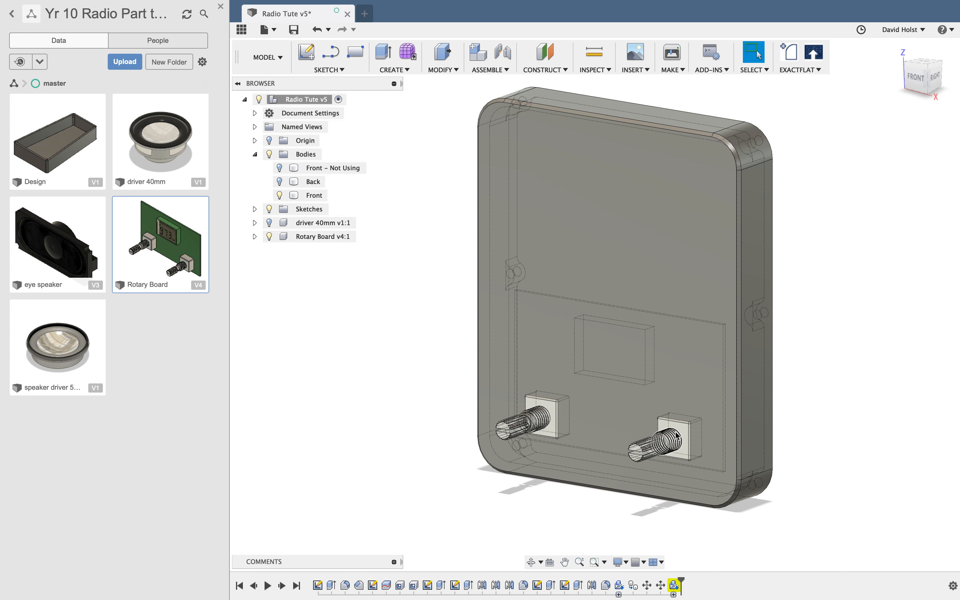
- Move the Rotary Board component a few millimetres deeper into the case along Y
{"action": "right_click", "coordinate": [337, 239]}
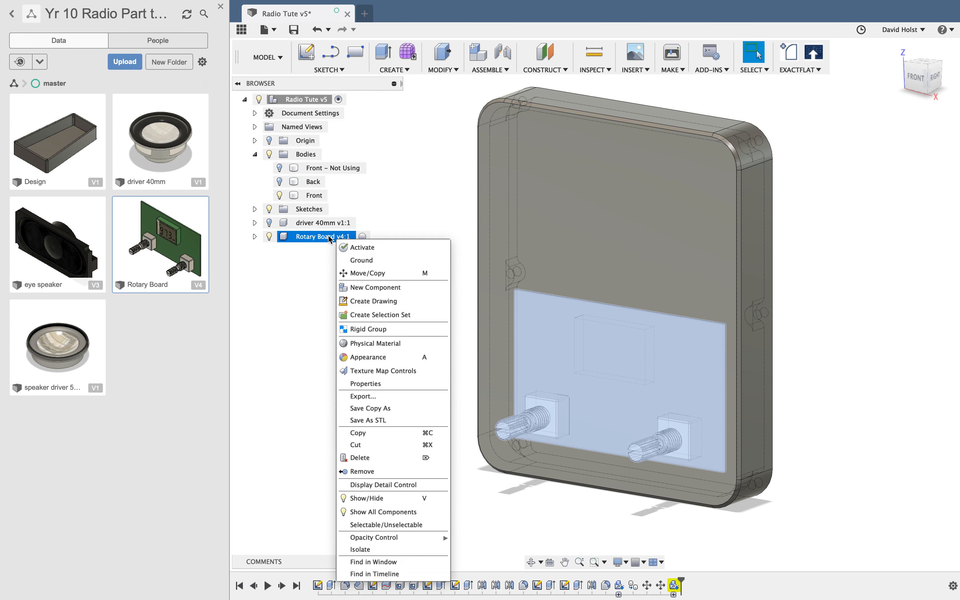
{"action": "left_click", "coordinate": [373, 271]}
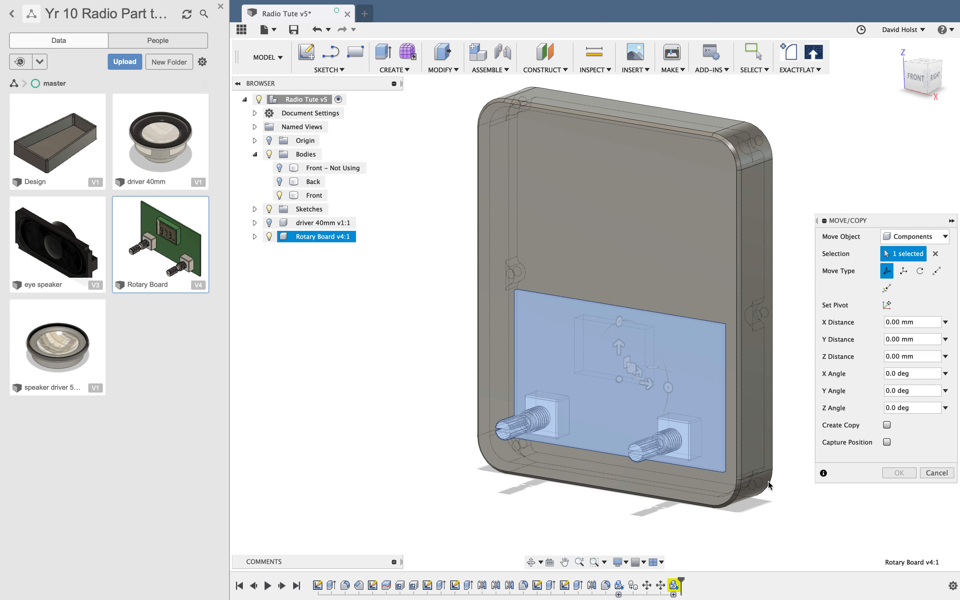
{"action": "middle_click_drag", "start_coordinate": [768, 485], "coordinate": [654, 369], "text": "shift"}
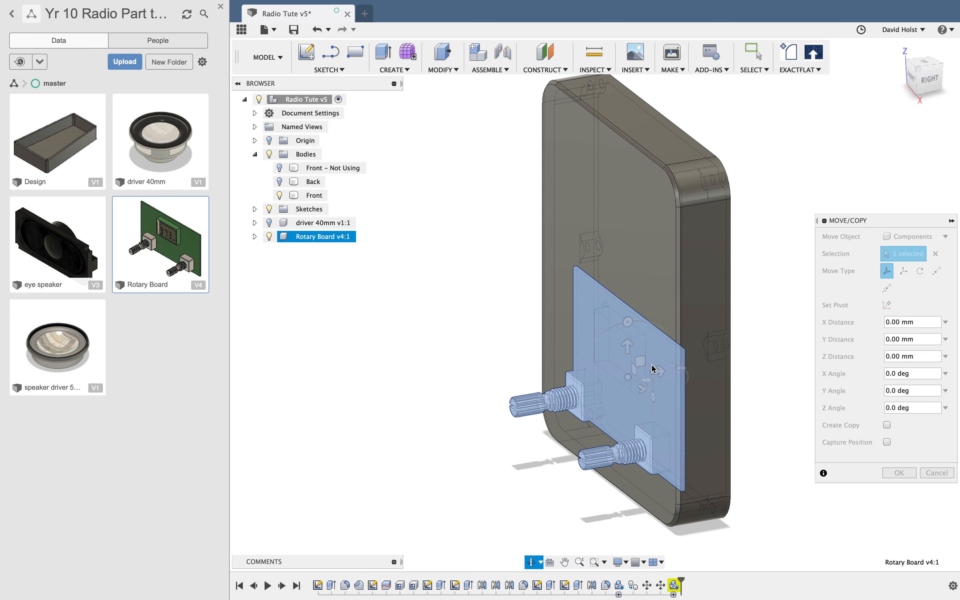
{"action": "left_click", "coordinate": [660, 372]}
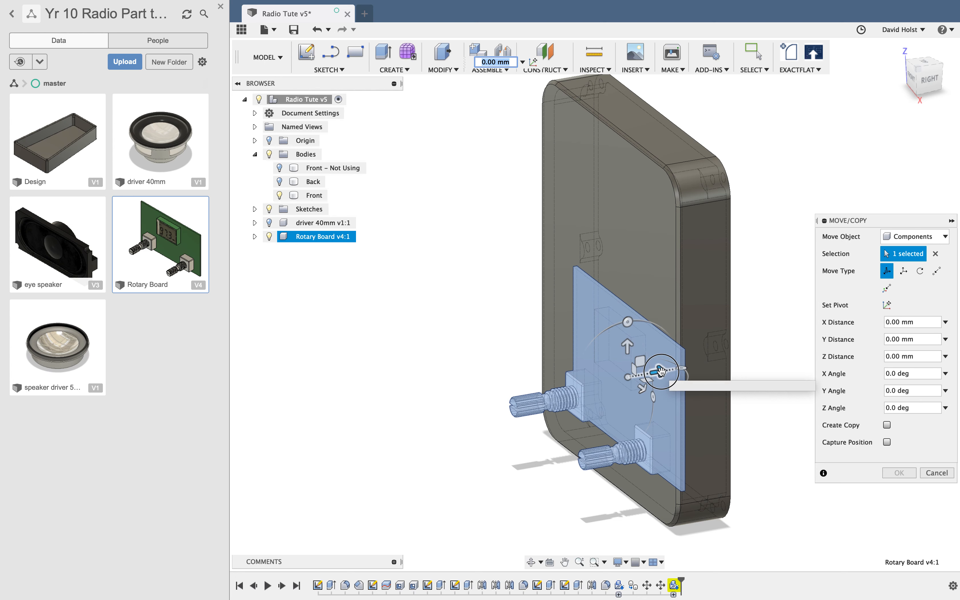
{"action": "left_click_drag", "start_coordinate": [662, 375], "coordinate": [676, 373]}
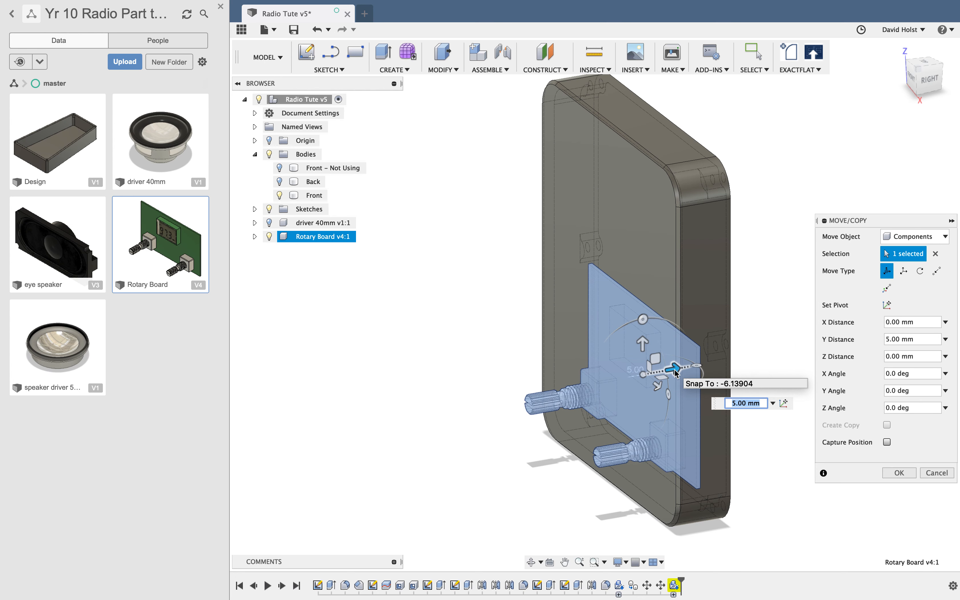
{"action": "key", "text": "Return"}
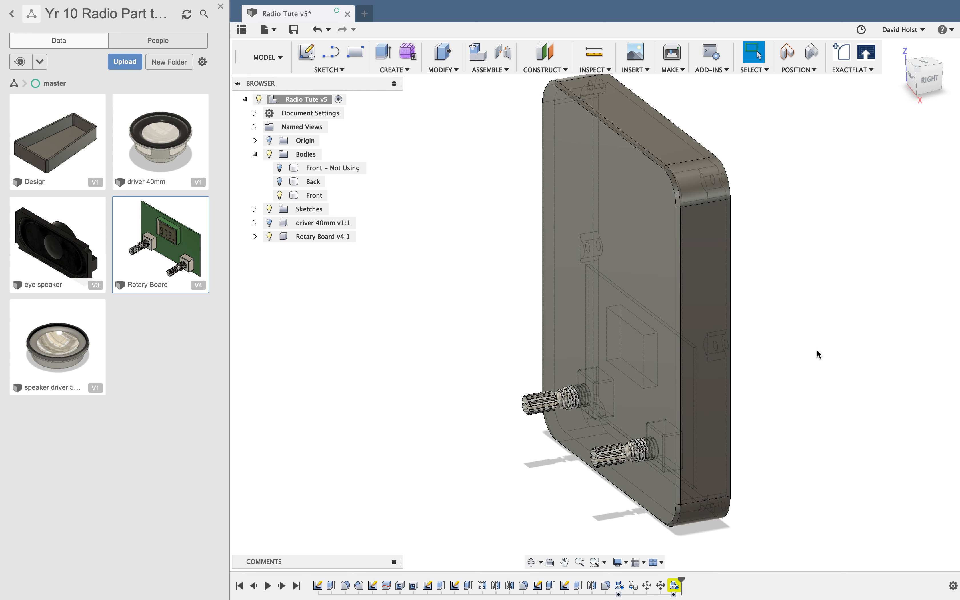
- Check which visual style is active for the model in the display settings
{"action": "middle_click_drag", "start_coordinate": [800, 355], "coordinate": [845, 347], "text": "shift"}
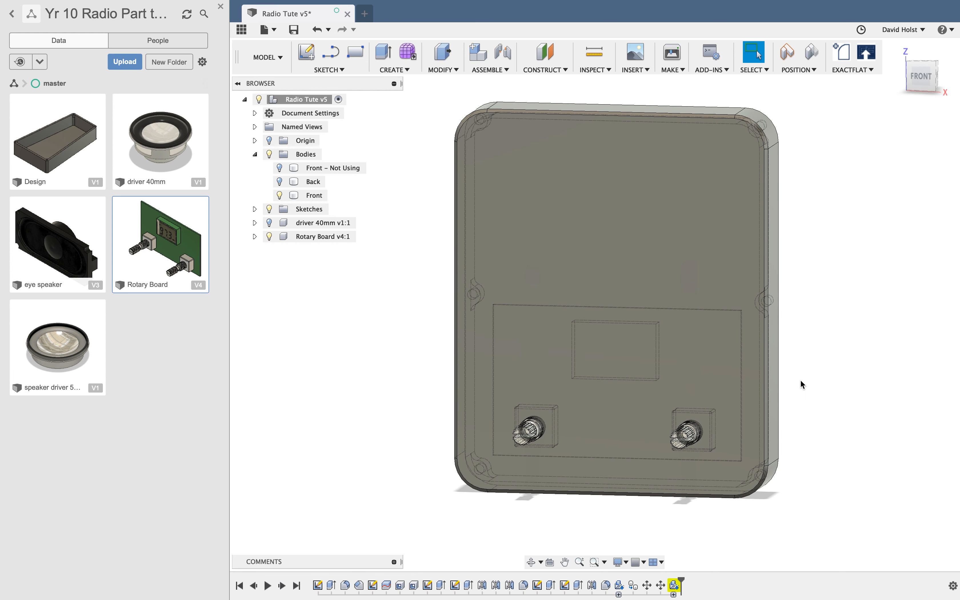
{"action": "left_click", "coordinate": [621, 562]}
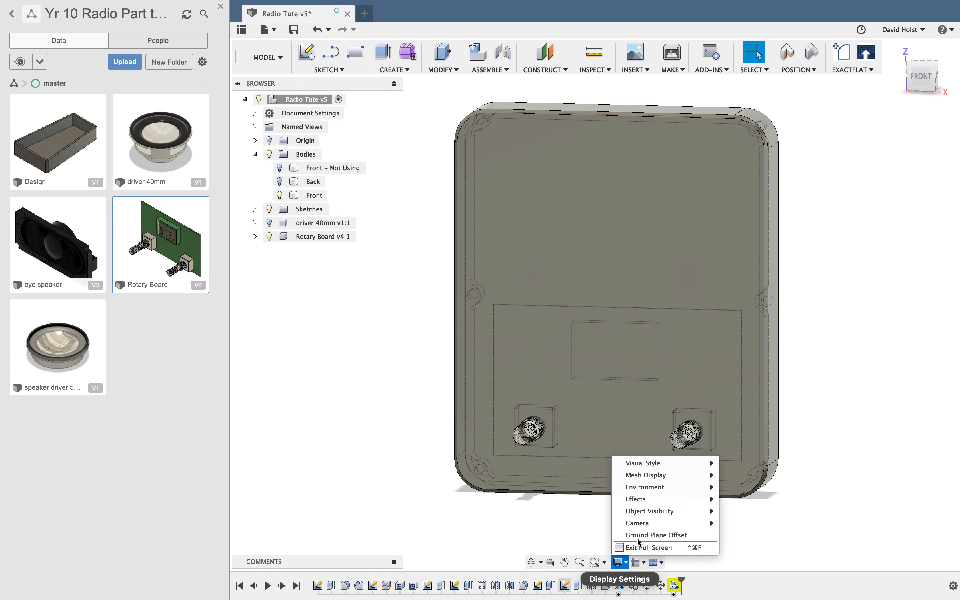
{"action": "mouse_move", "coordinate": [658, 463]}
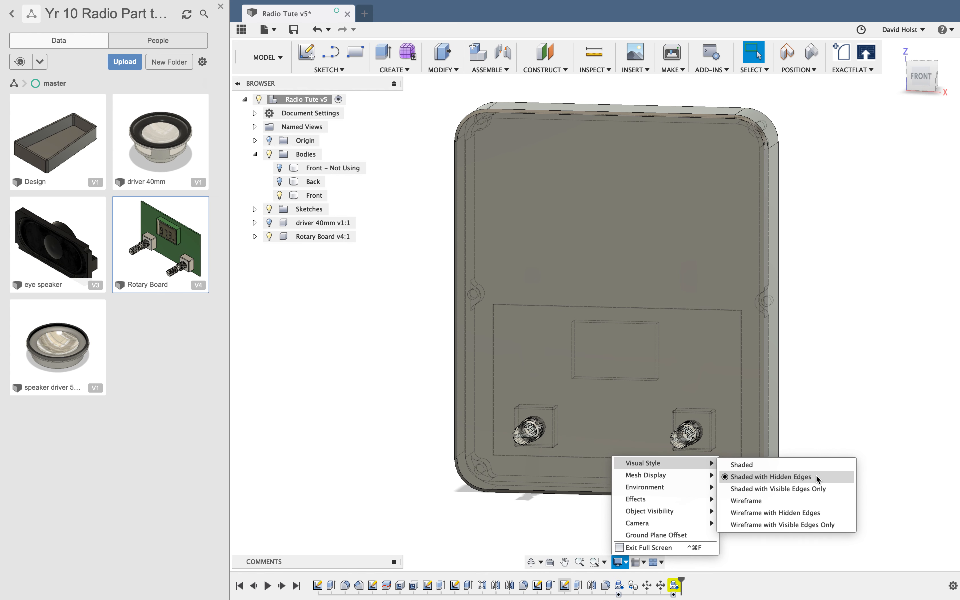
{"action": "left_click", "coordinate": [872, 377]}
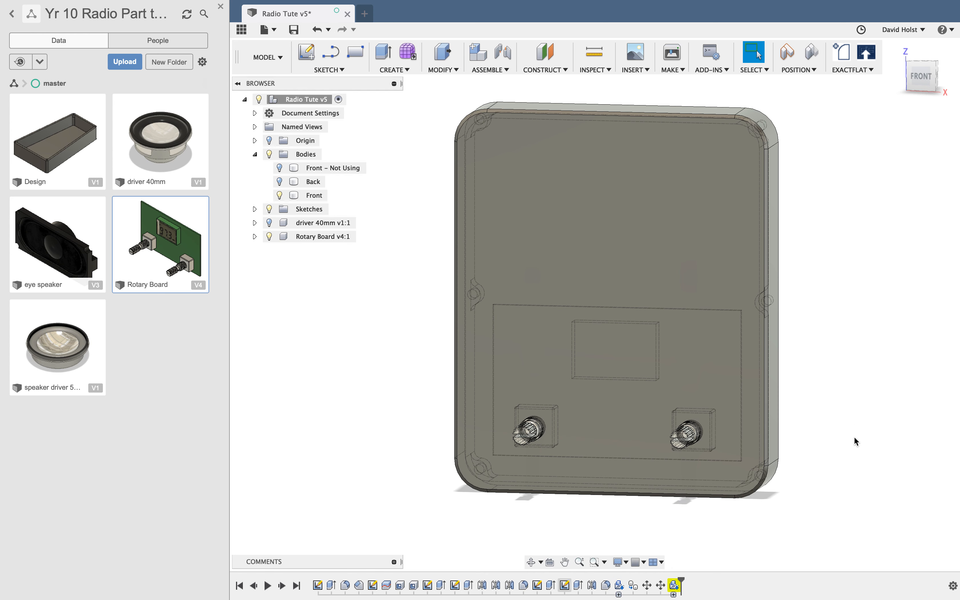
- Start a sketch on the outer front face of the Front body, capturing the Rotary Board's current position
{"action": "middle_click_drag", "start_coordinate": [847, 430], "coordinate": [856, 426], "text": "shift"}
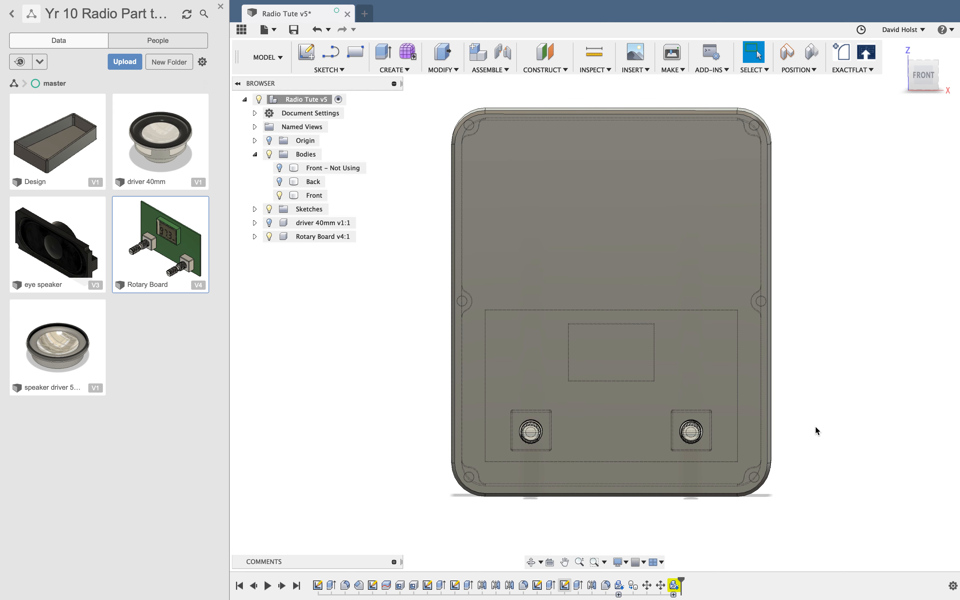
{"action": "left_click", "coordinate": [463, 205]}
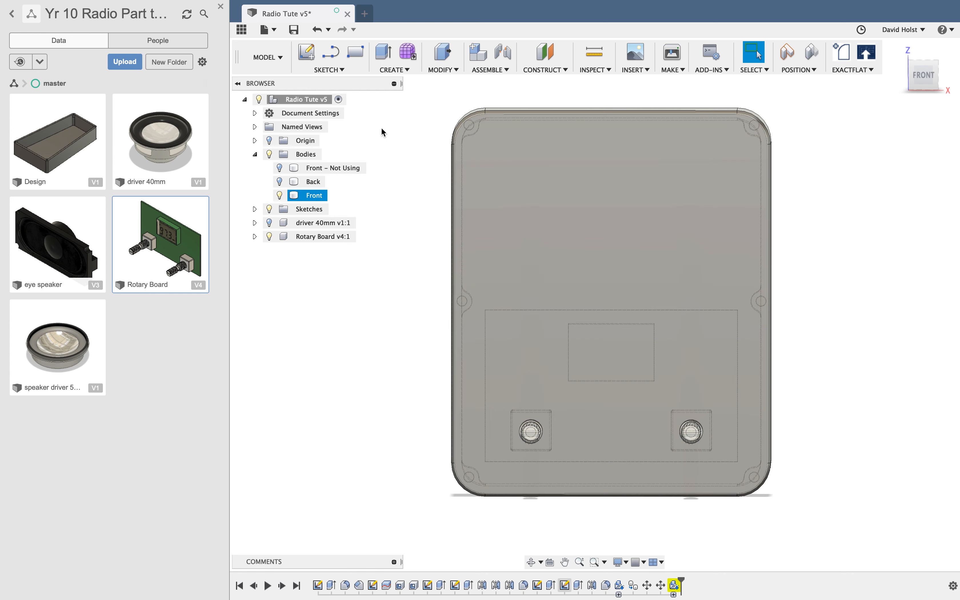
{"action": "left_click", "coordinate": [309, 55]}
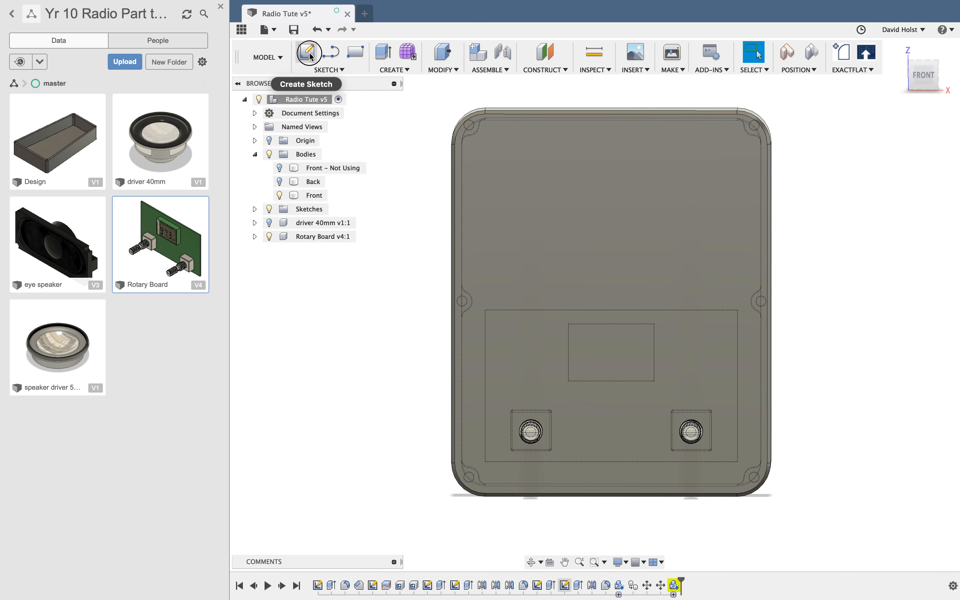
{"action": "left_click", "coordinate": [537, 208]}
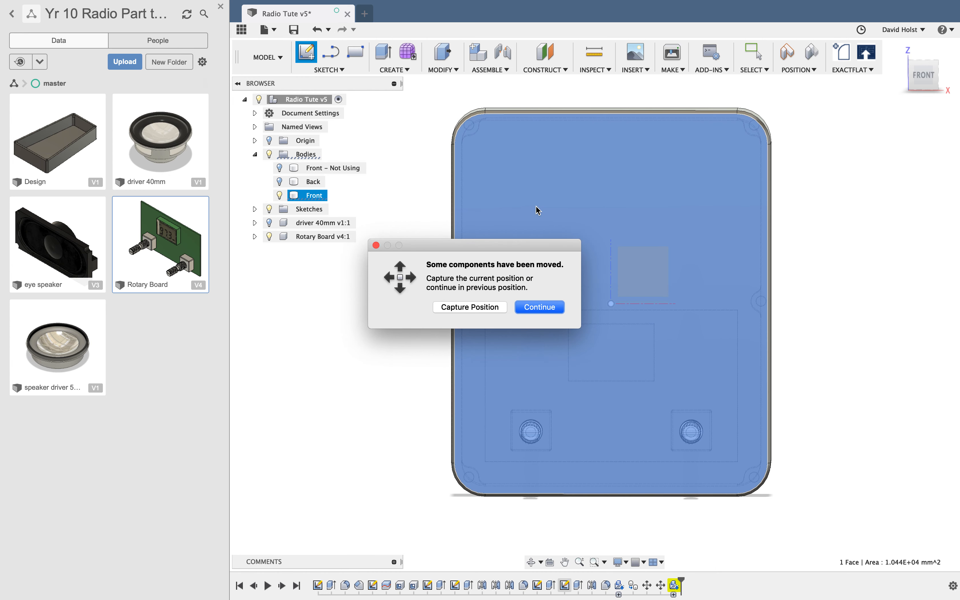
{"action": "left_click", "coordinate": [473, 307]}
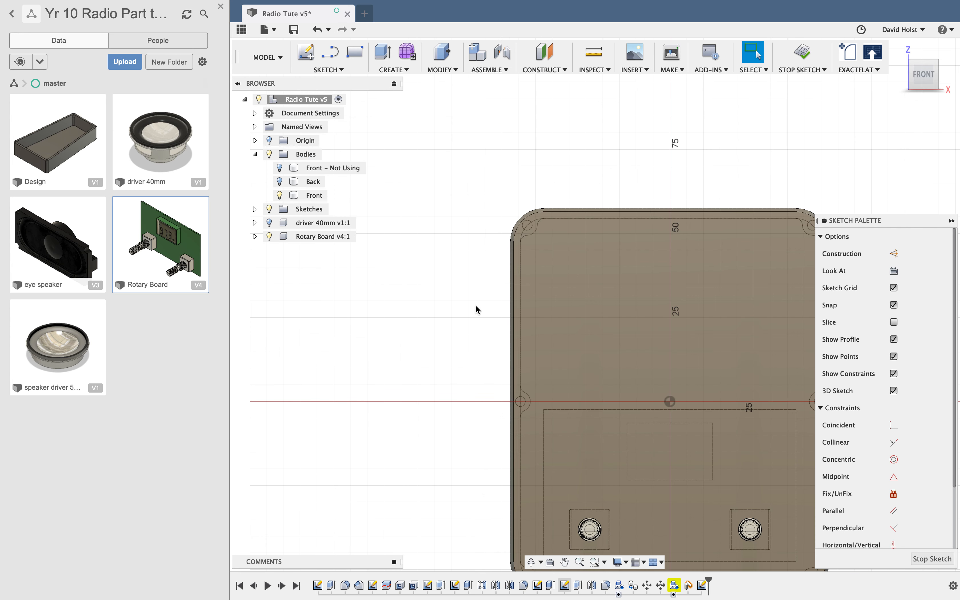
- Sketch a center rectangle 17 mm high and 26 mm wide over the outline of the board's display
{"action": "mouse_move", "coordinate": [474, 444]}
{"action": "middle_mouse_down"}
{"action": "mouse_move", "coordinate": [397, 394]}
{"action": "mouse_move", "coordinate": [307, 368]}
{"action": "middle_mouse_up"}
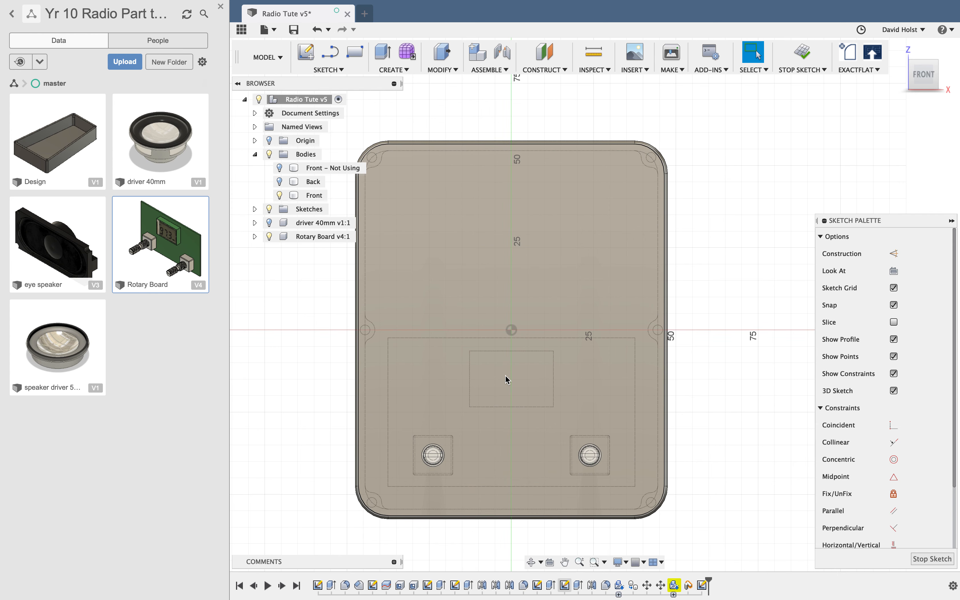
{"action": "scroll", "coordinate": [505, 380], "scroll_direction": "up", "scroll_amount": 2}
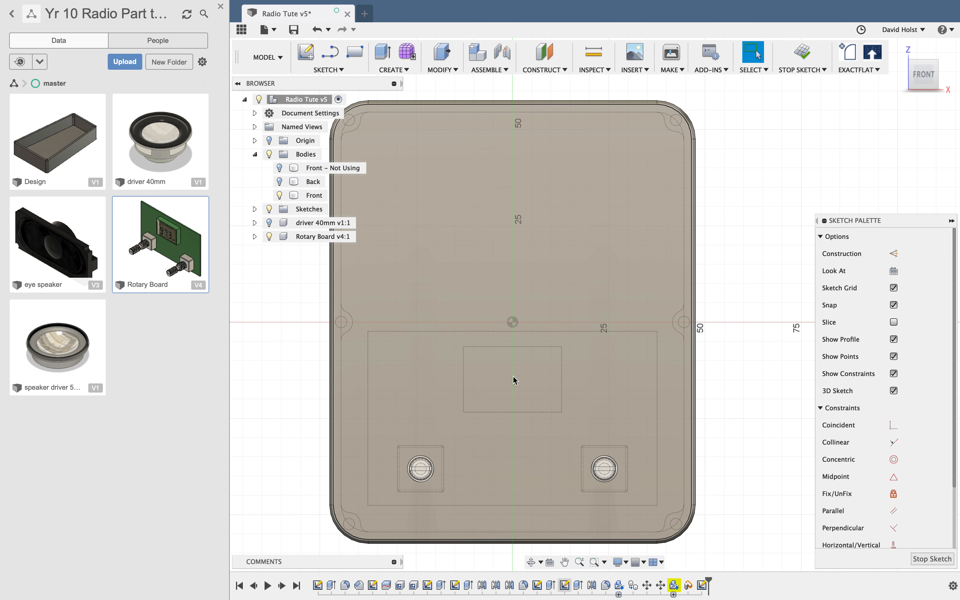
{"action": "scroll", "coordinate": [513, 376], "scroll_direction": "up", "scroll_amount": 1}
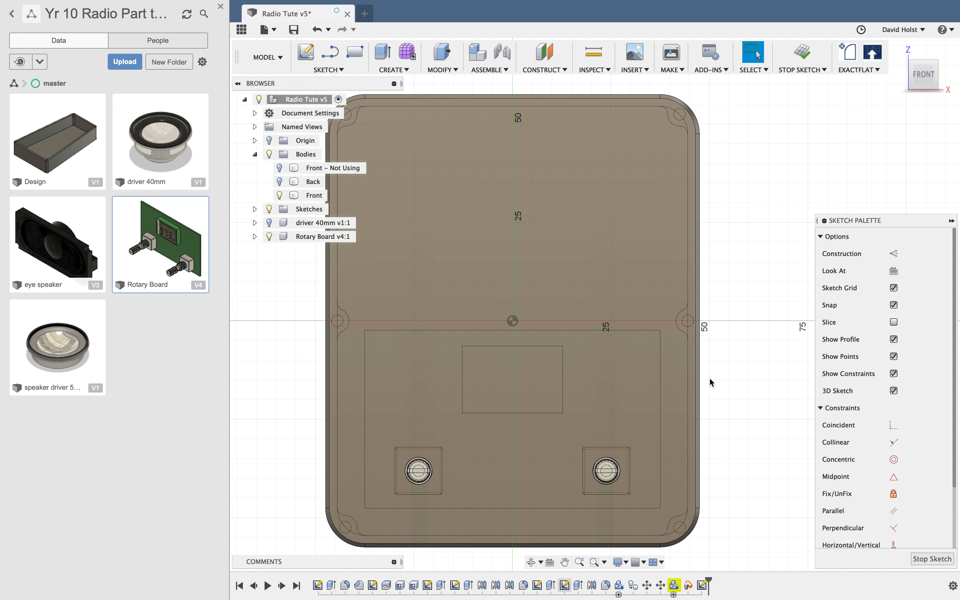
{"action": "type", "text": "srec"}
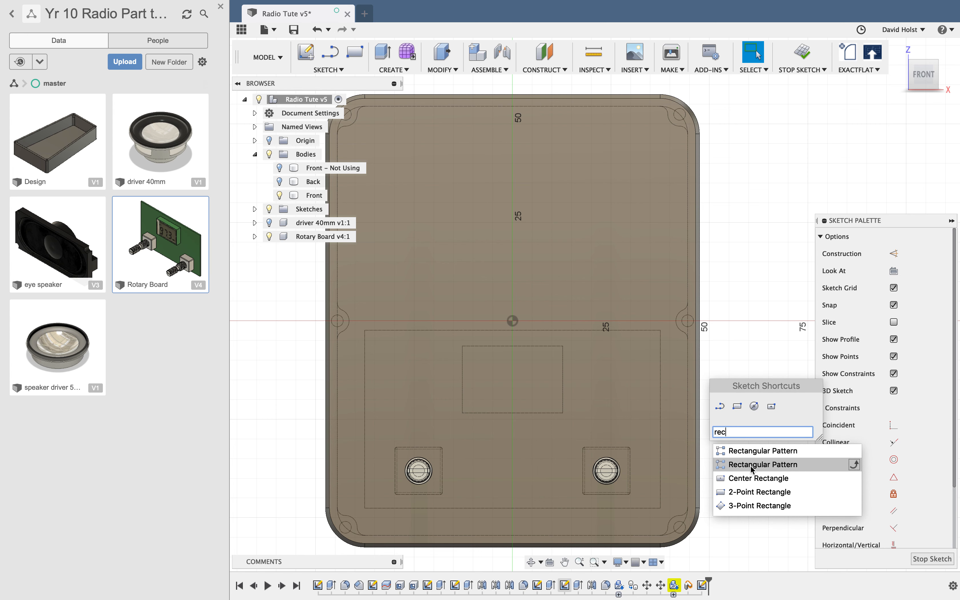
{"action": "left_click", "coordinate": [754, 478]}
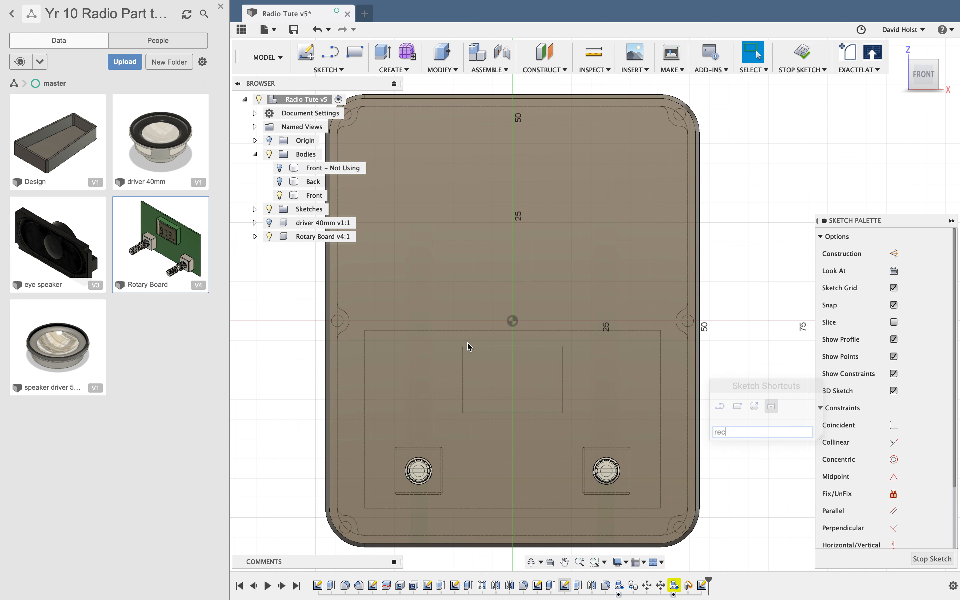
{"action": "left_click", "coordinate": [514, 382]}
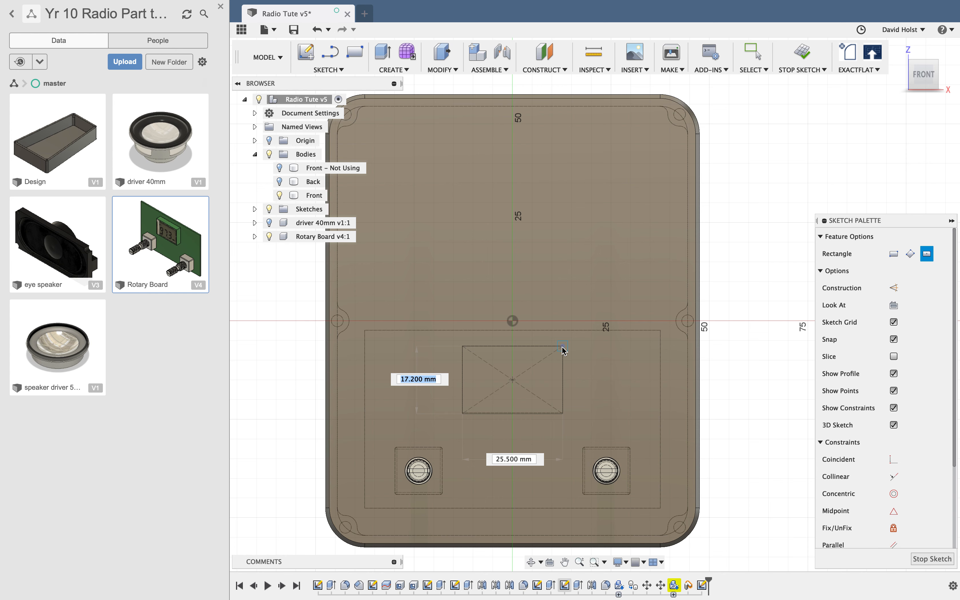
{"action": "type", "text": "17"}
{"action": "key", "text": "Tab"}
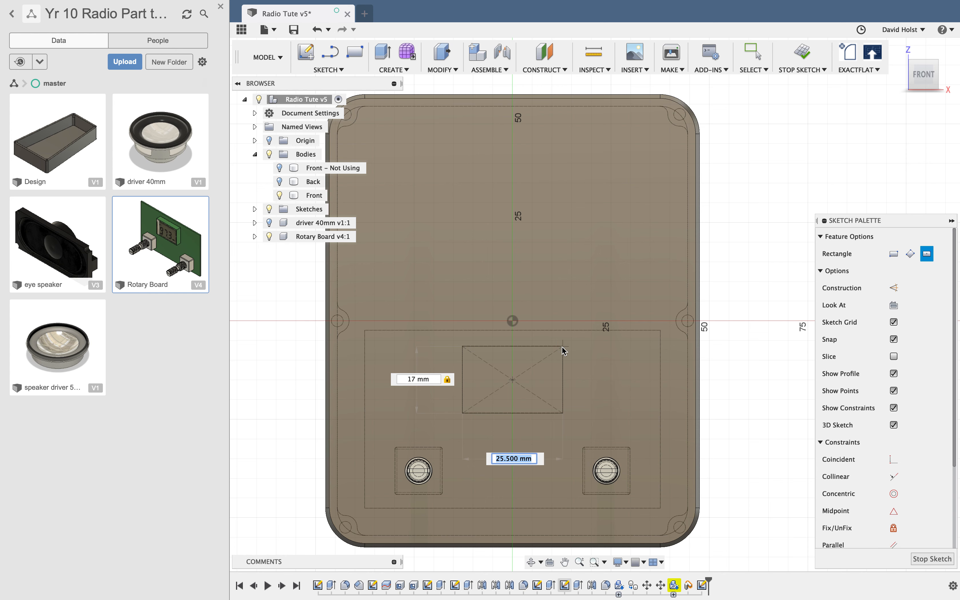
{"action": "type", "text": "26"}
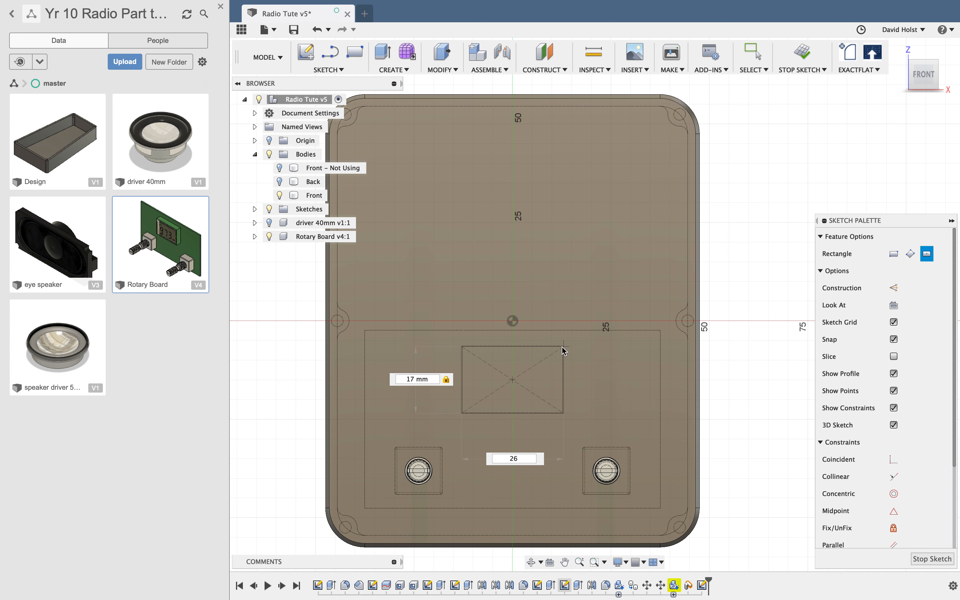
{"action": "key", "text": "Return"}
{"action": "key", "text": "Escape"}
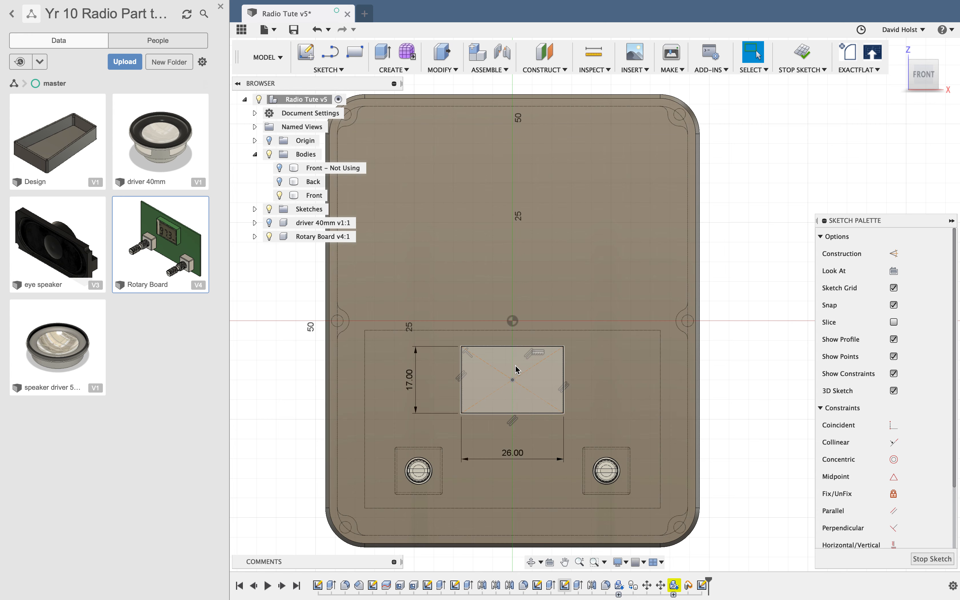
- Hide the Rotary Board component
{"action": "left_click", "coordinate": [271, 238]}
{"action": "left_click", "coordinate": [270, 238]}
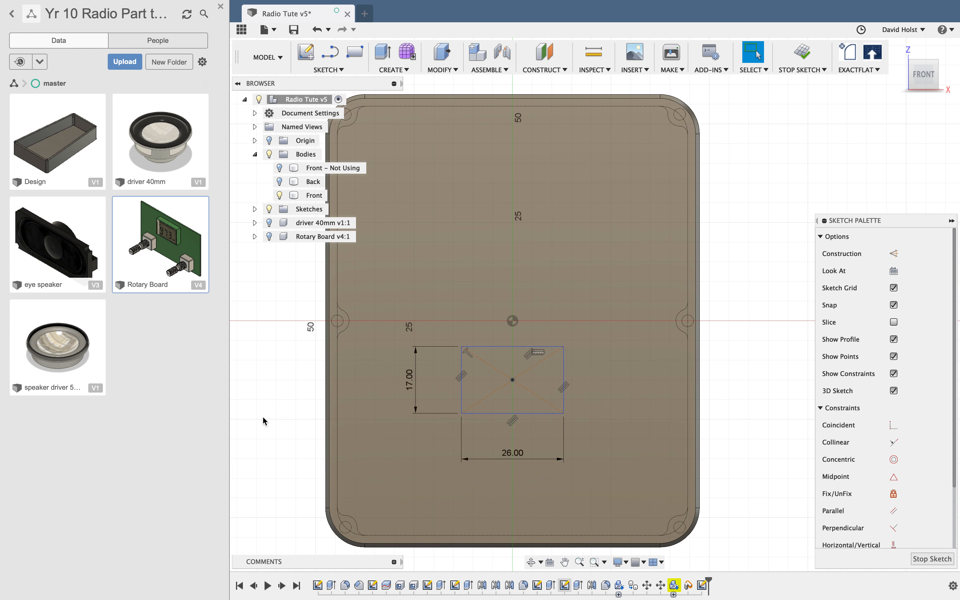
- Sketch a 7 mm diameter circle below and to the left of the display rectangle for the first knob shaft
{"action": "left_click", "coordinate": [389, 455]}
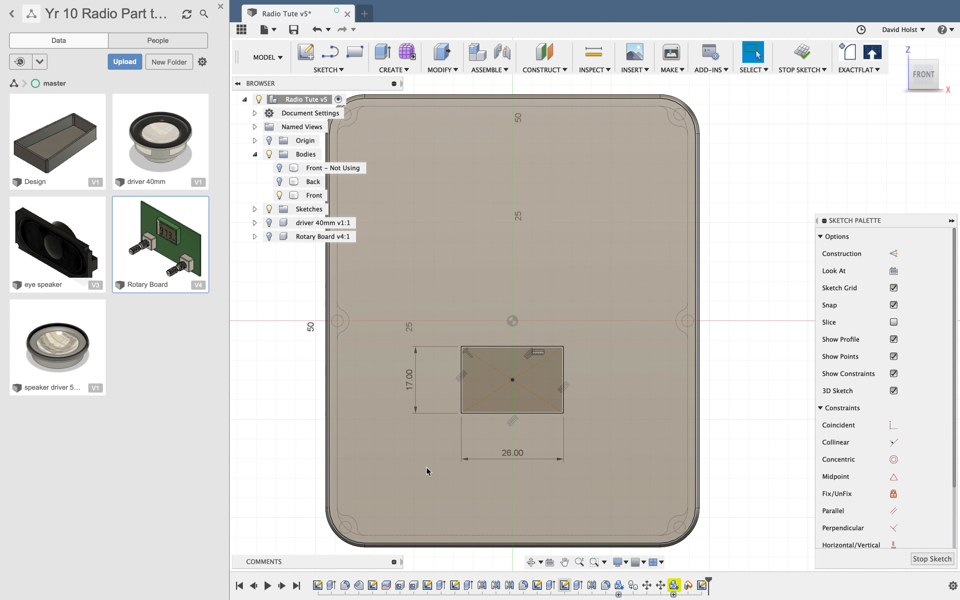
{"action": "key", "text": "c"}
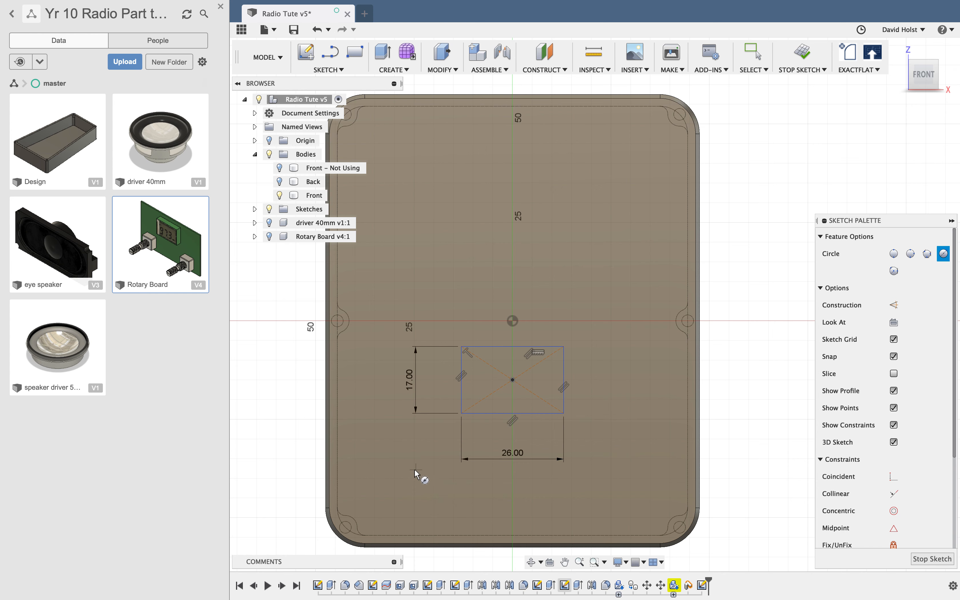
{"action": "left_click", "coordinate": [414, 469]}
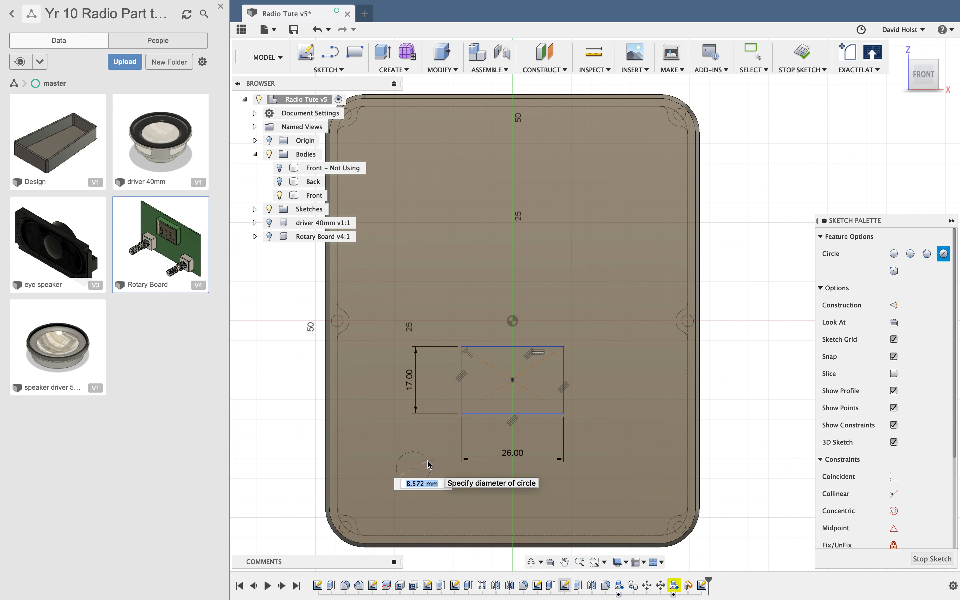
{"action": "type", "text": "7"}
{"action": "key", "text": "Tab"}
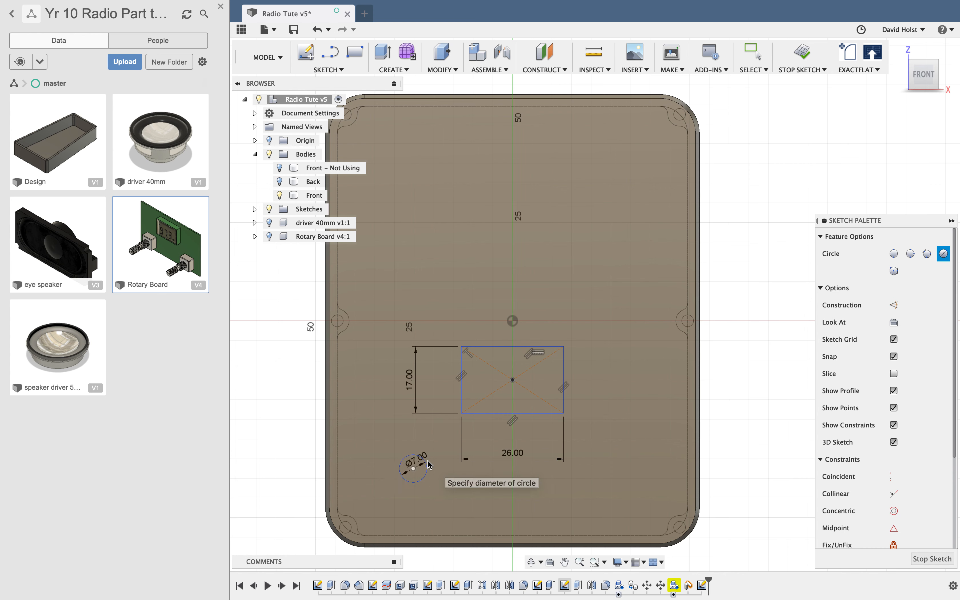
{"action": "key", "text": "Return"}
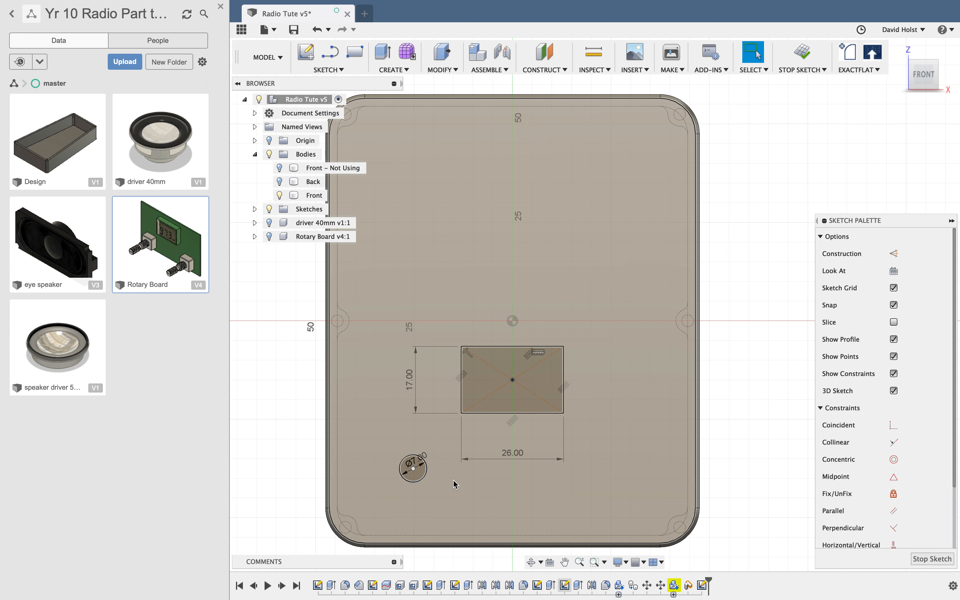
- Dimension the left circle's center 15.5 mm below the lower edge of the display rectangle
{"action": "key", "text": "d"}
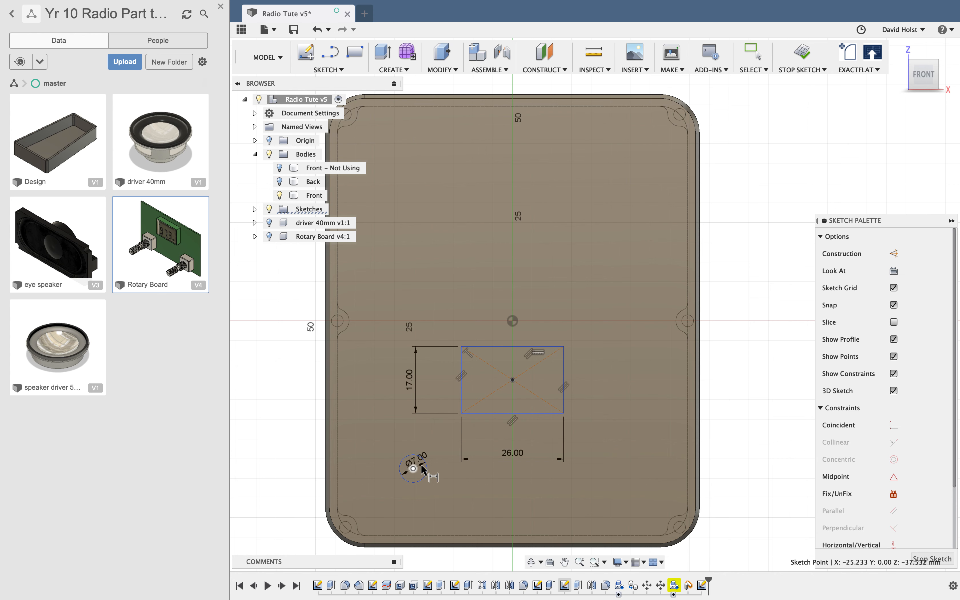
{"action": "left_click", "coordinate": [478, 415]}
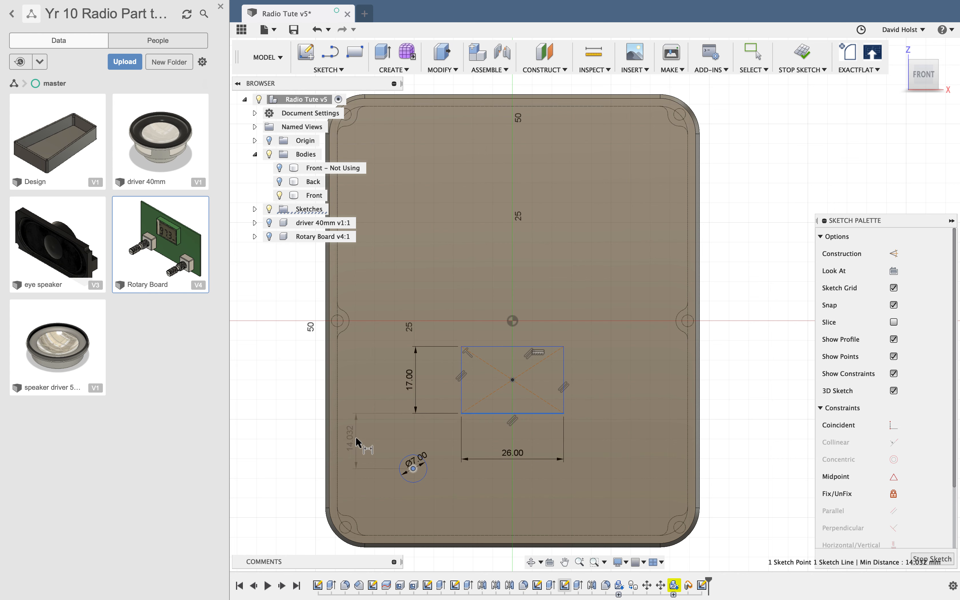
{"action": "left_click", "coordinate": [355, 439]}
{"action": "type", "text": "15,5"}
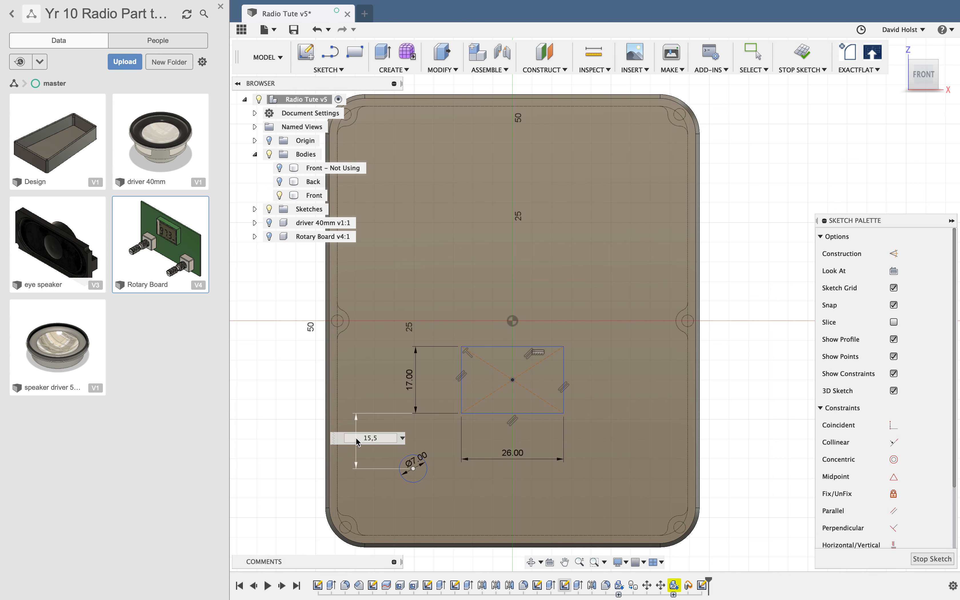
{"action": "key", "text": "Return"}
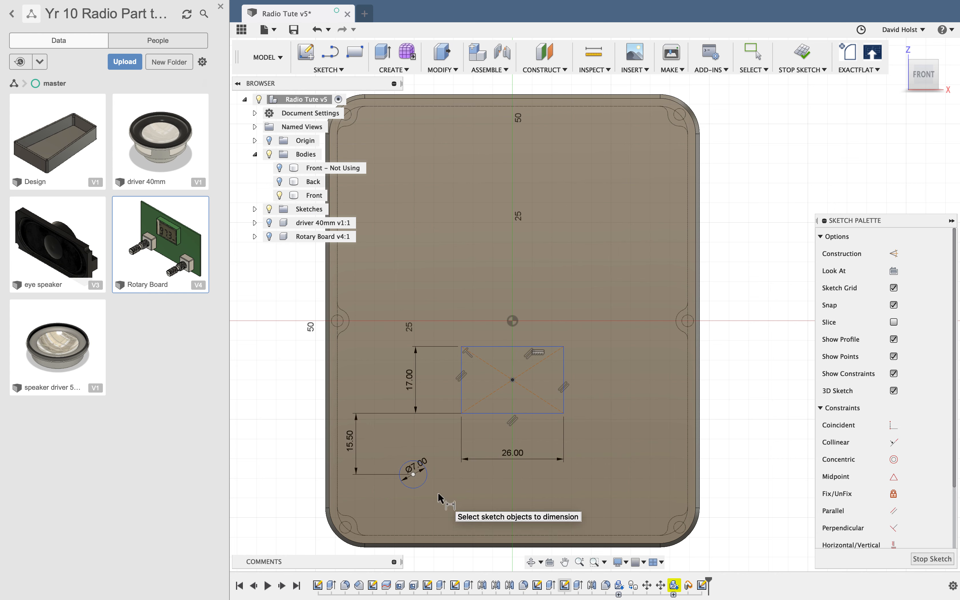
- Dimension the left circle horizontally from the display rectangle's center point at 47/2 mm
{"action": "left_click", "coordinate": [420, 463]}
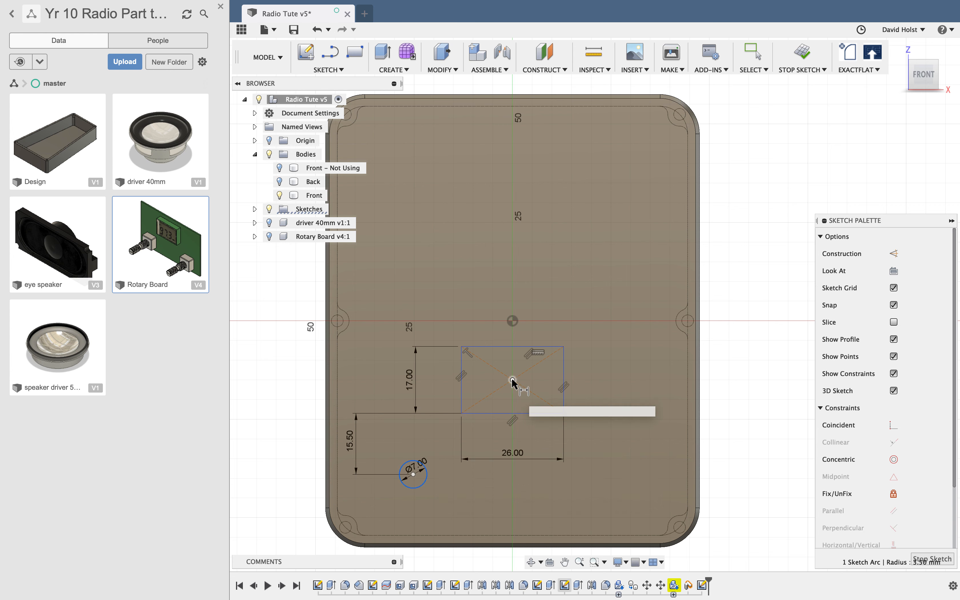
{"action": "left_click", "coordinate": [512, 381]}
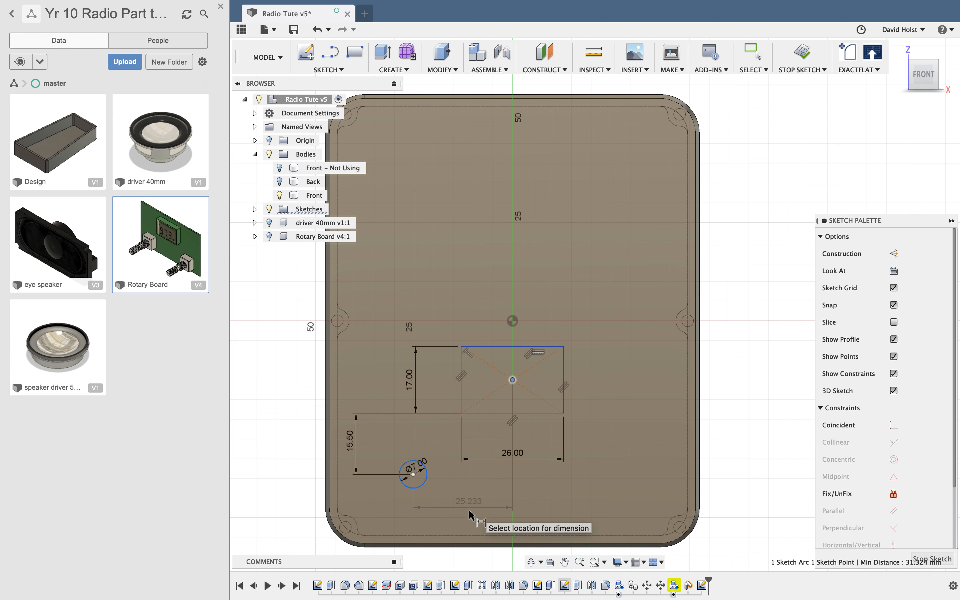
{"action": "left_click", "coordinate": [469, 512]}
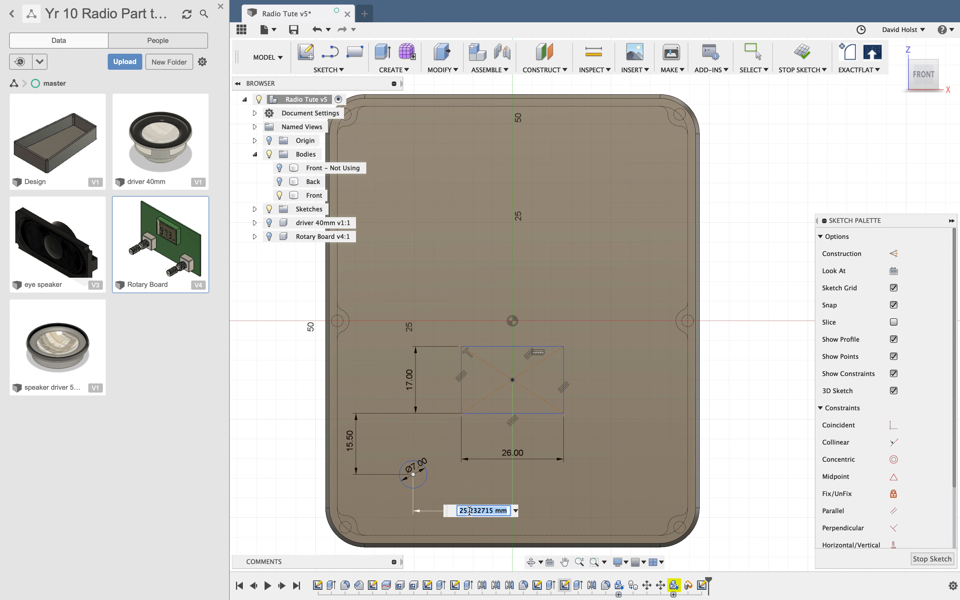
{"action": "type", "text": "47/2"}
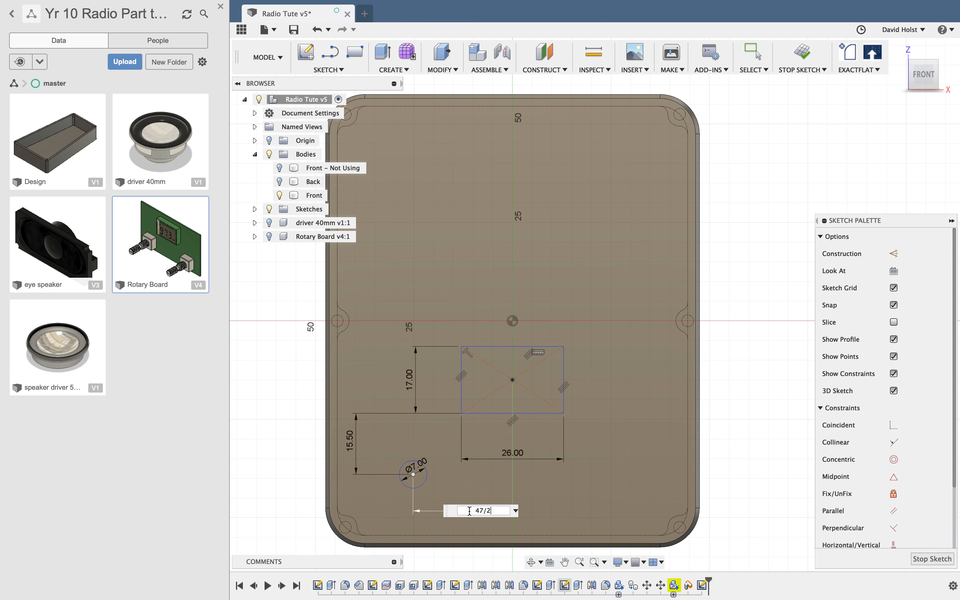
{"action": "key", "text": "Return"}
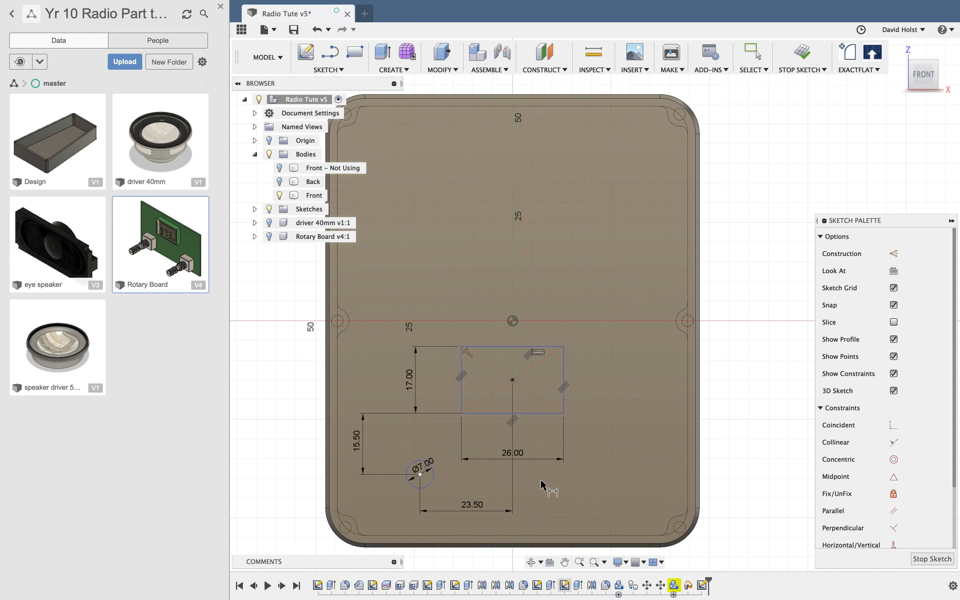
{"action": "key", "text": "Escape"}
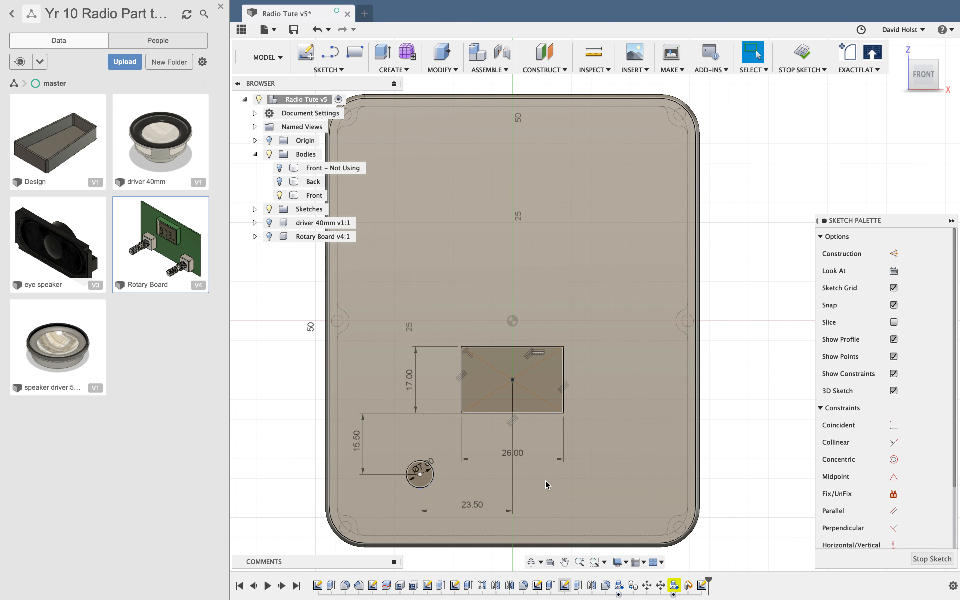
- Sketch a second 7 mm diameter circle below and to the right of the display rectangle, level with the first
{"action": "key", "text": "c"}
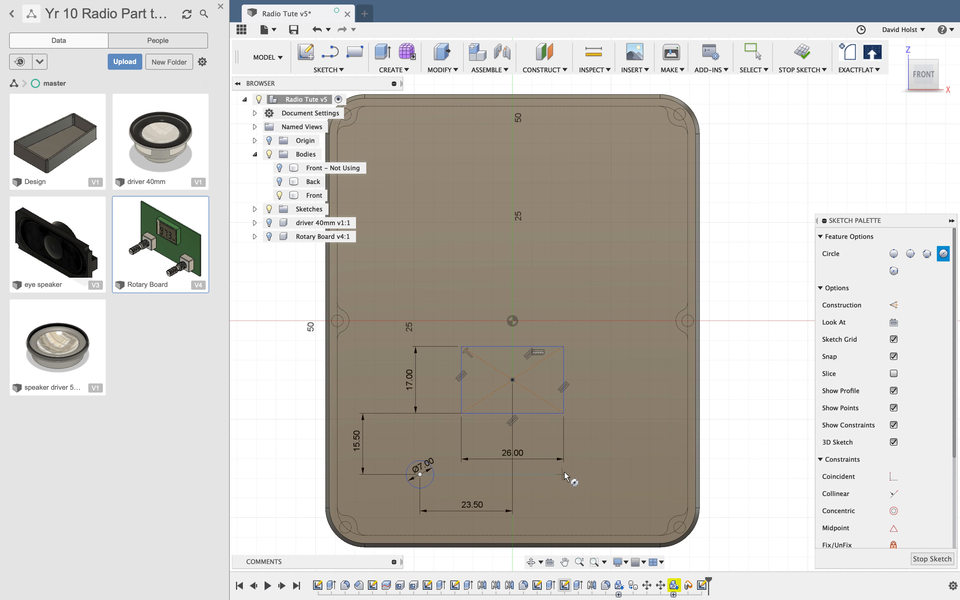
{"action": "left_click", "coordinate": [583, 475]}
{"action": "type", "text": "7"}
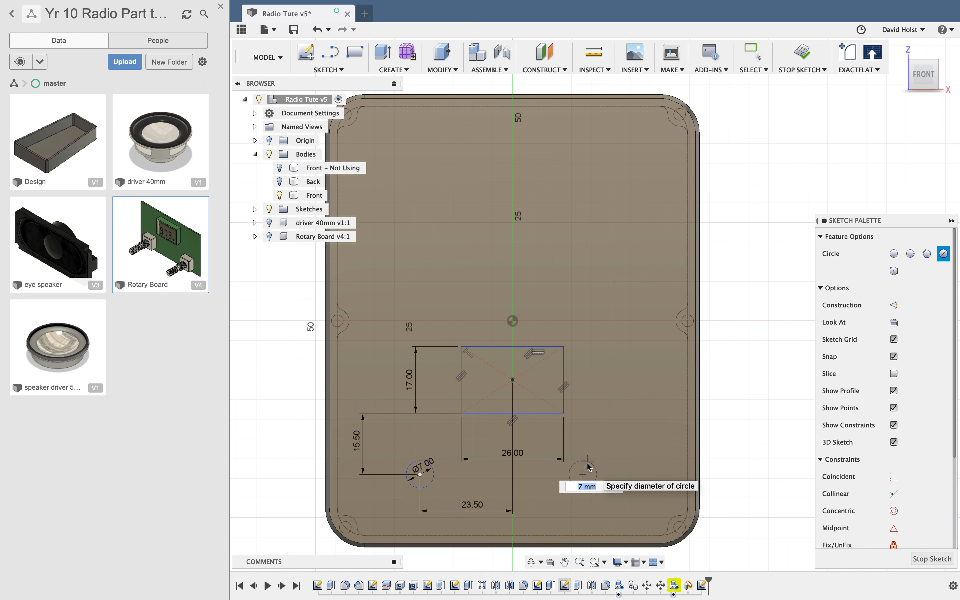
{"action": "key", "text": "Return"}
- Dimension the right circle horizontally 23.5 mm from the display rectangle's center point
{"action": "key", "text": "d"}
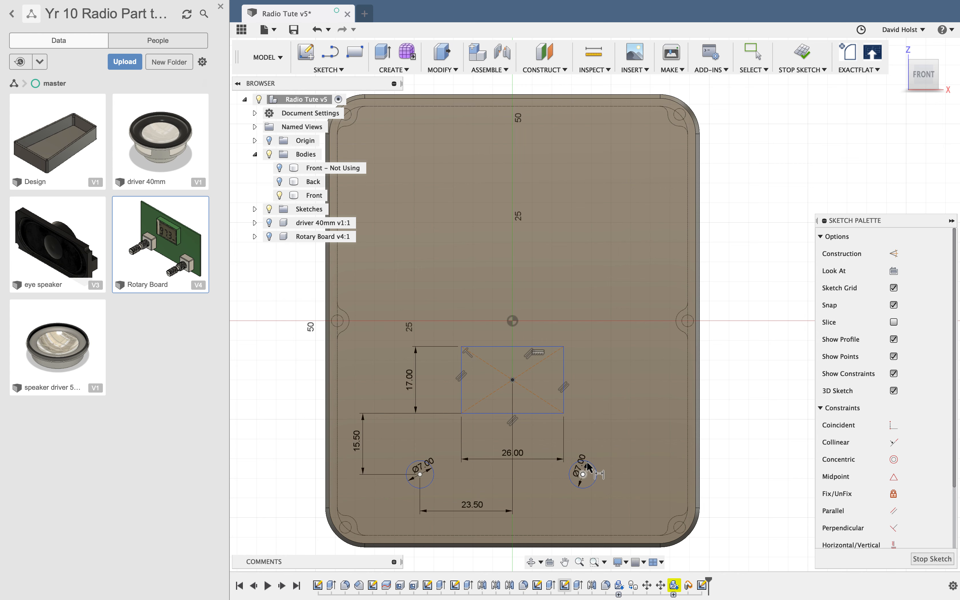
{"action": "left_click", "coordinate": [574, 485]}
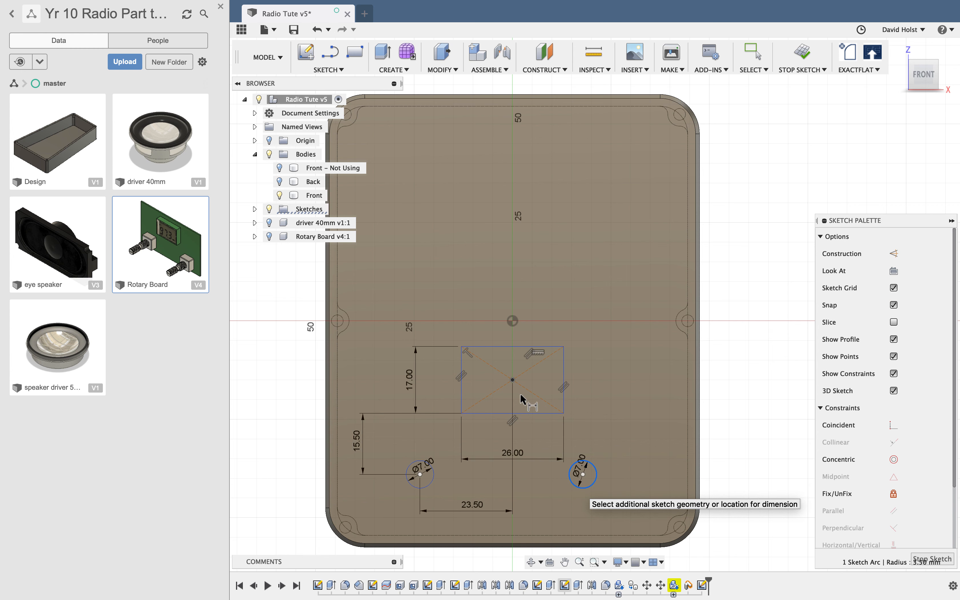
{"action": "left_click", "coordinate": [513, 379]}
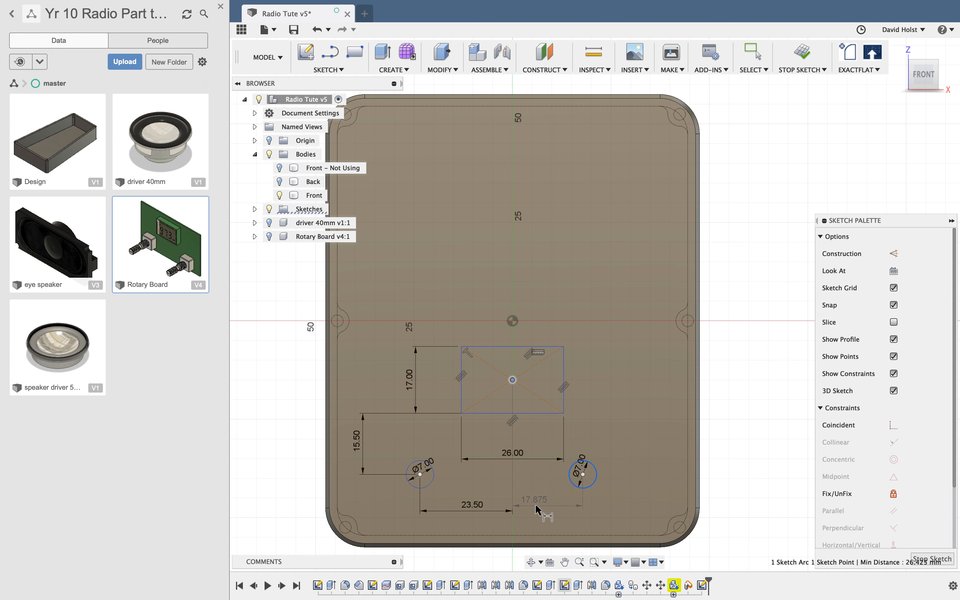
{"action": "left_click", "coordinate": [536, 504]}
{"action": "type", "text": "23.5"}
{"action": "key", "text": "Return"}
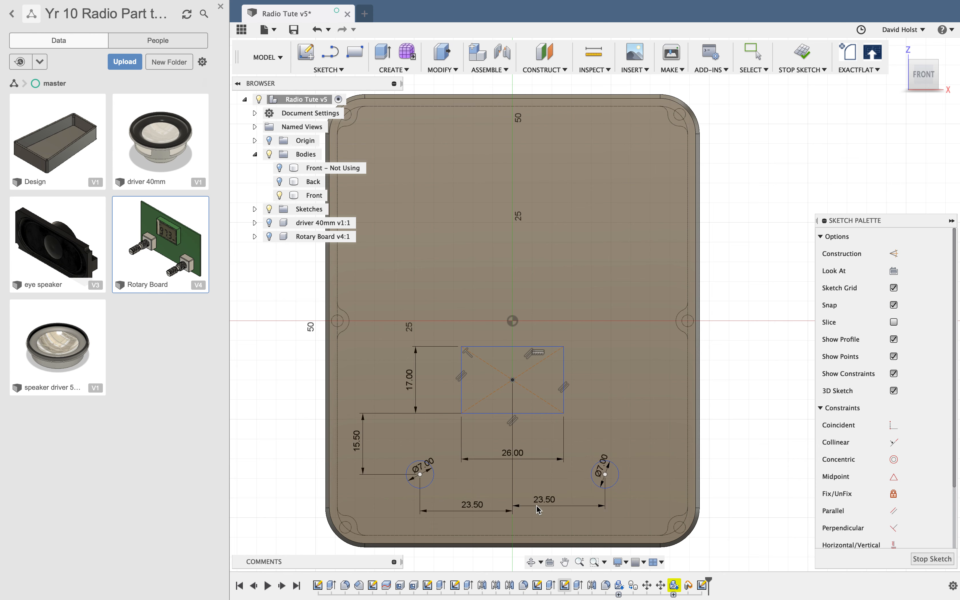
- Dimension the right circle's center 15.5 mm below the lower edge of the display rectangle
{"action": "left_click", "coordinate": [606, 474]}
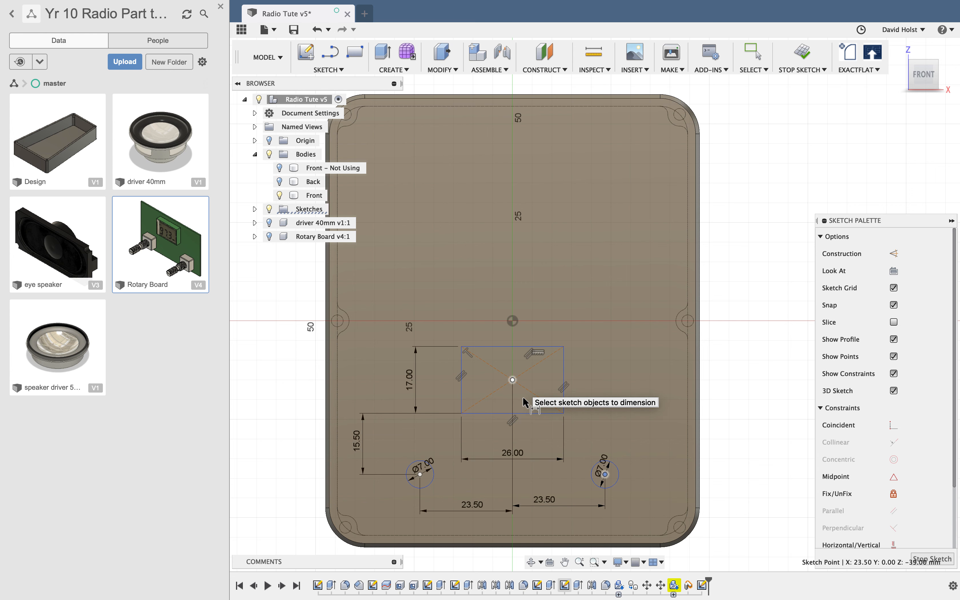
{"action": "left_click", "coordinate": [530, 413]}
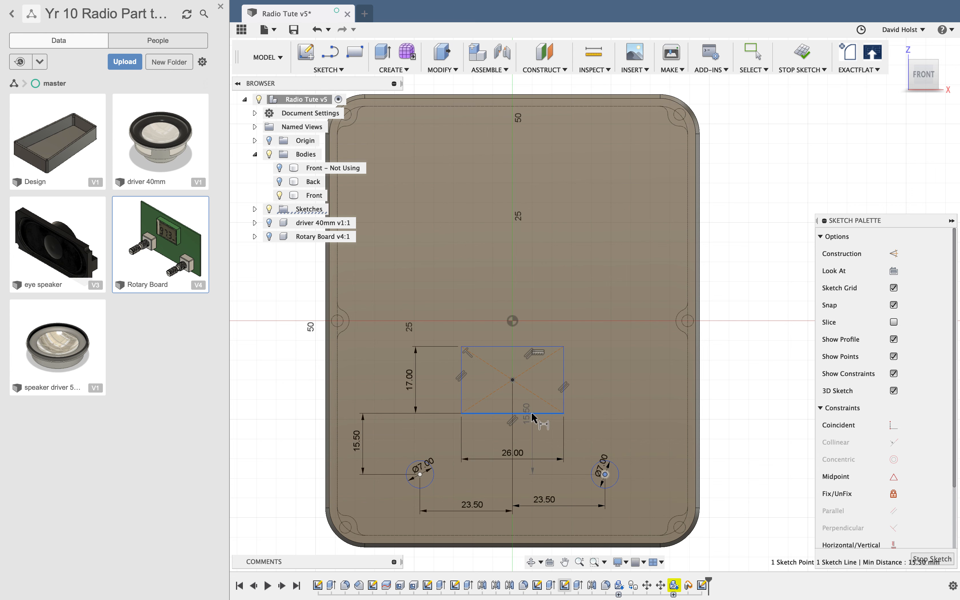
{"action": "left_click", "coordinate": [651, 421]}
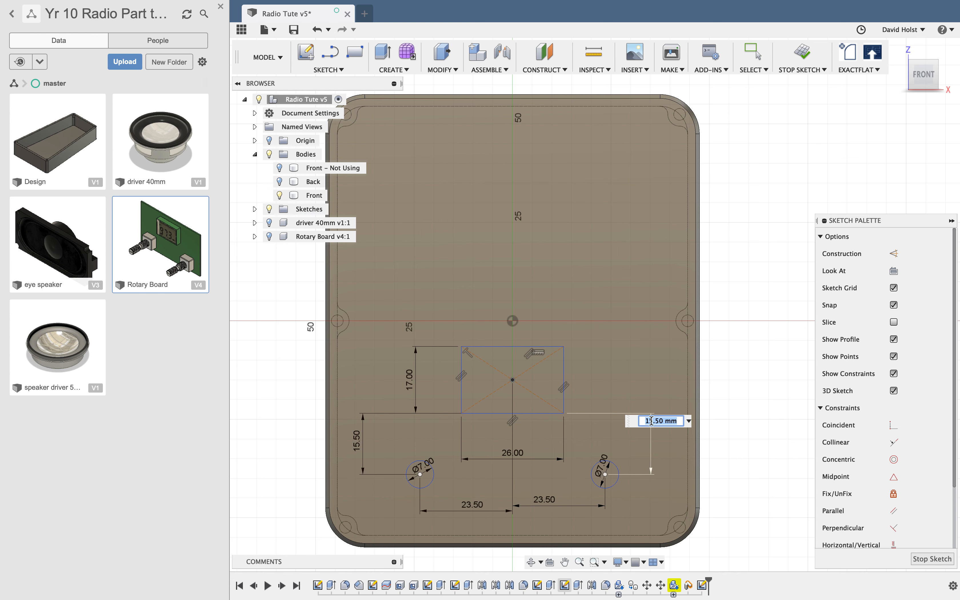
{"action": "key", "text": "Return"}
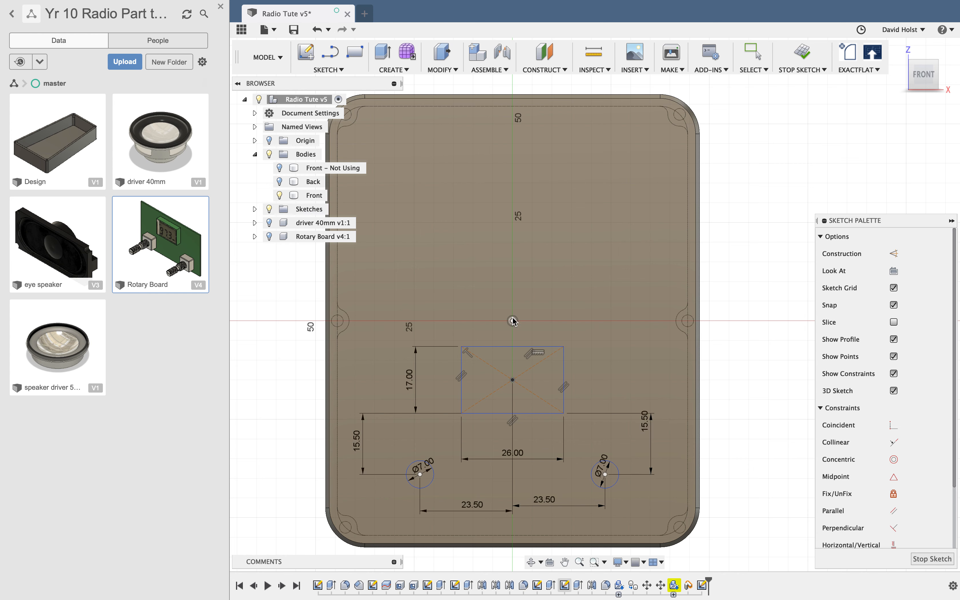
{"action": "key", "text": "Escape"}
- Extrude the display rectangle and both circles as a cut with a distance of -60 mm through the case front
{"action": "mouse_move", "coordinate": [697, 383]}
{"action": "middle_mouse_down", "text": "shift"}
{"action": "mouse_move", "coordinate": [725, 386]}
{"action": "mouse_move", "coordinate": [710, 402]}
{"action": "middle_mouse_up", "text": "shift"}
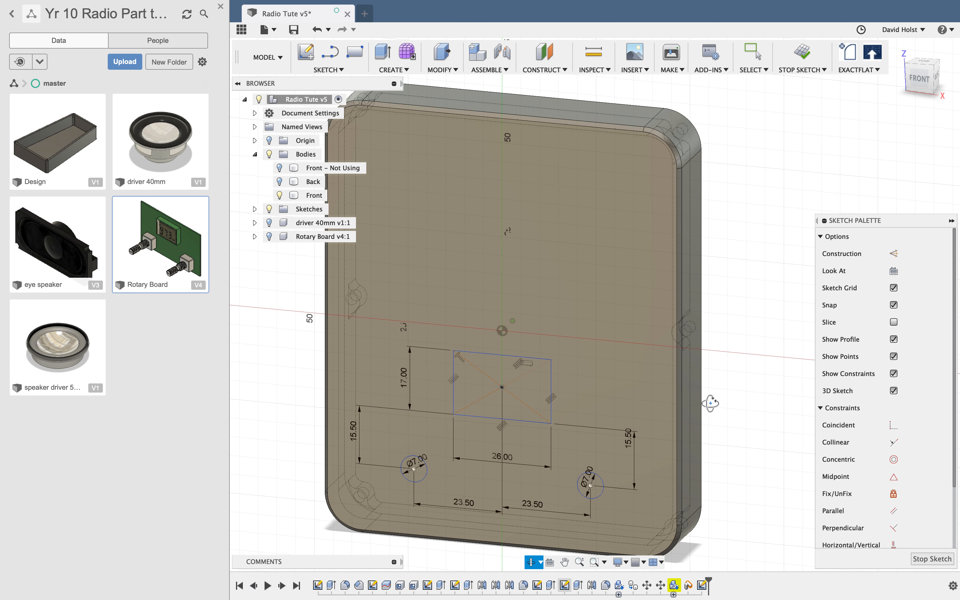
{"action": "key", "text": "e"}
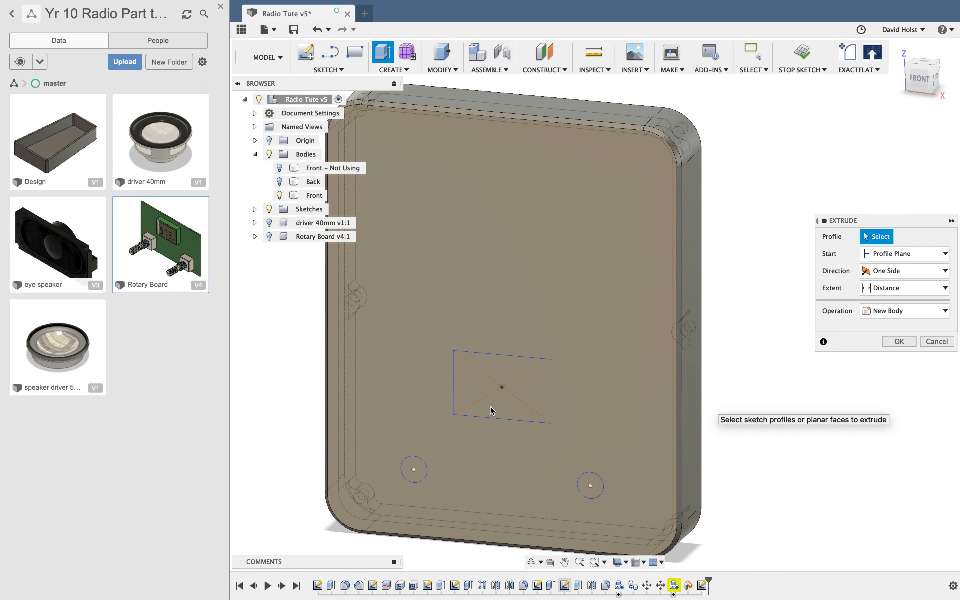
{"action": "left_click", "coordinate": [497, 409]}
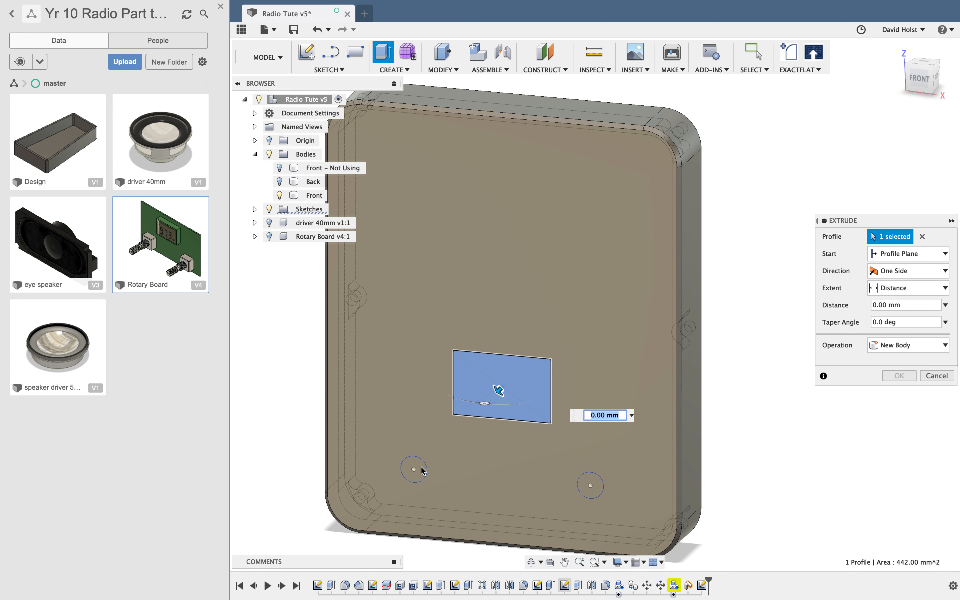
{"action": "left_click", "coordinate": [417, 471]}
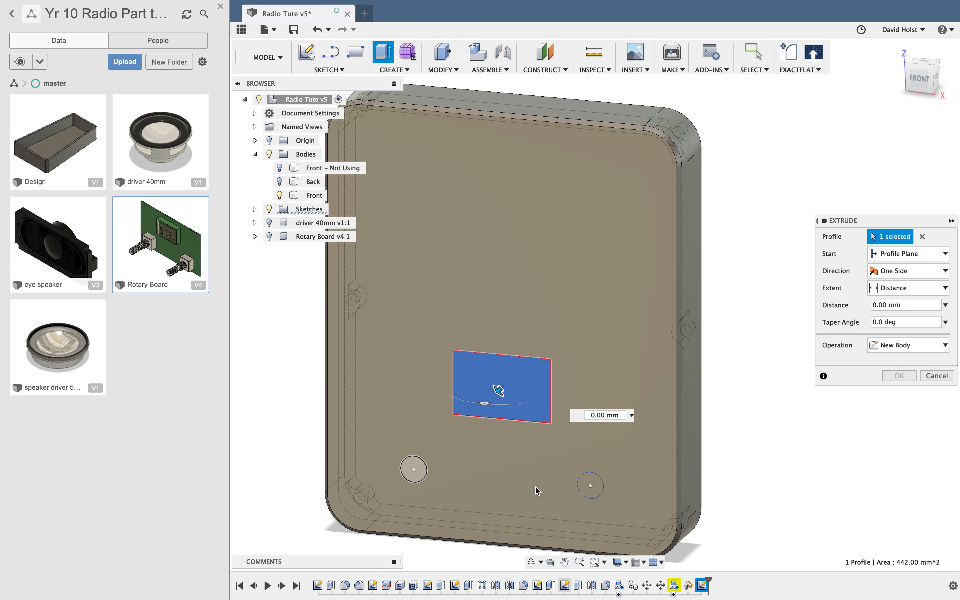
{"action": "left_click", "coordinate": [592, 484]}
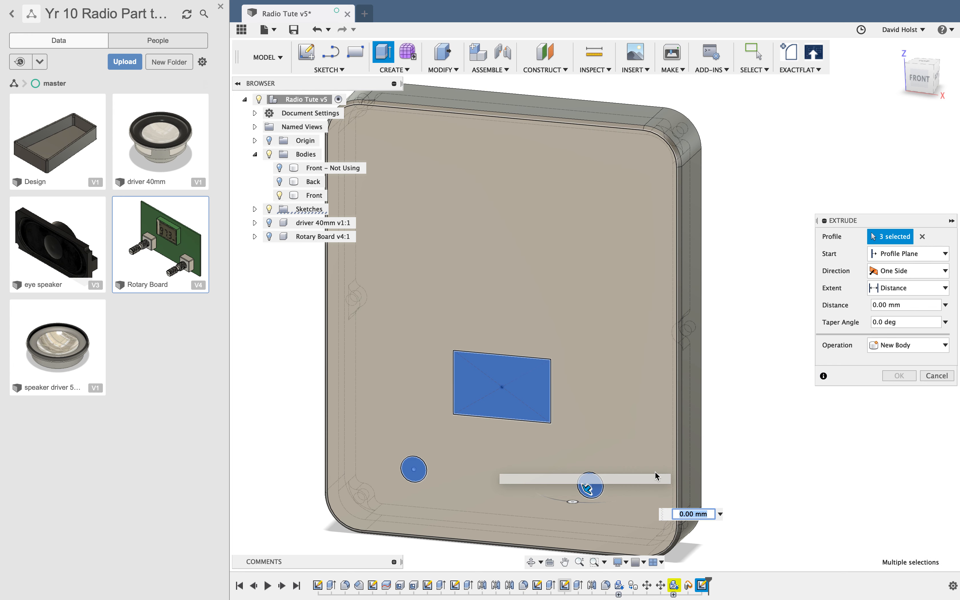
{"action": "left_click_drag", "start_coordinate": [588, 487], "coordinate": [679, 443]}
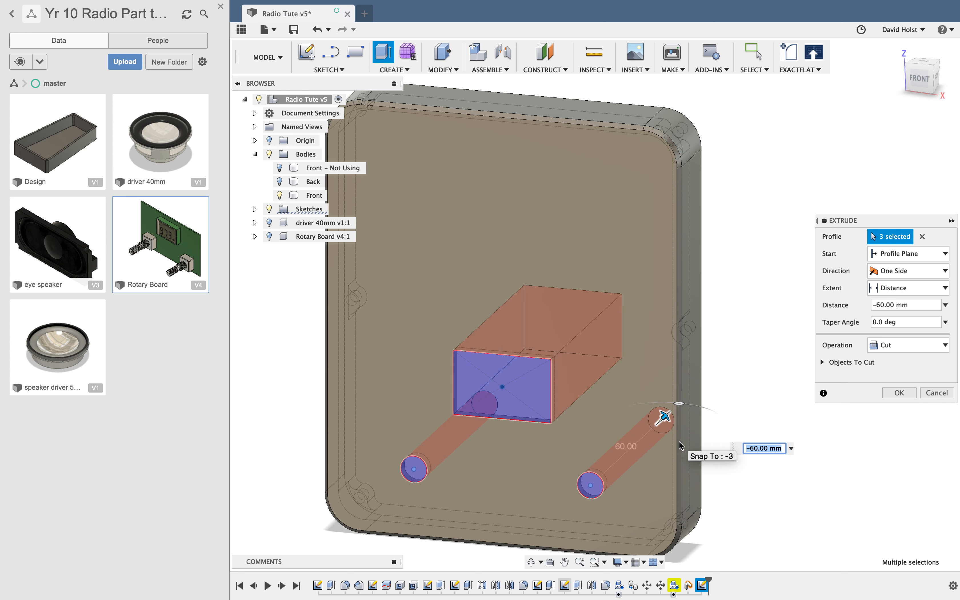
{"action": "key", "text": "Return"}
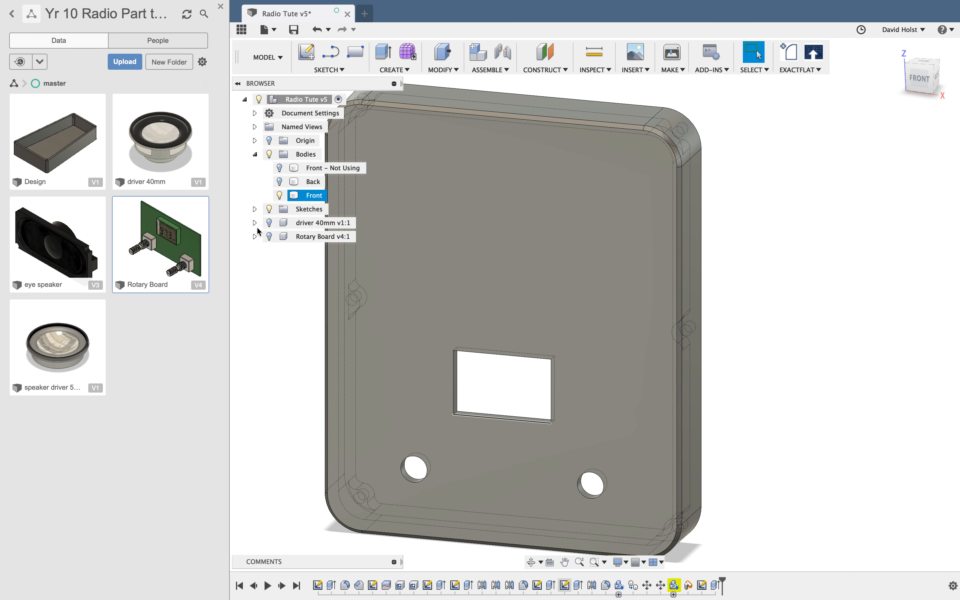
- Show the Rotary Board component and check from the front how its display and knob shafts fit the cut-outs
{"action": "left_click", "coordinate": [269, 235]}
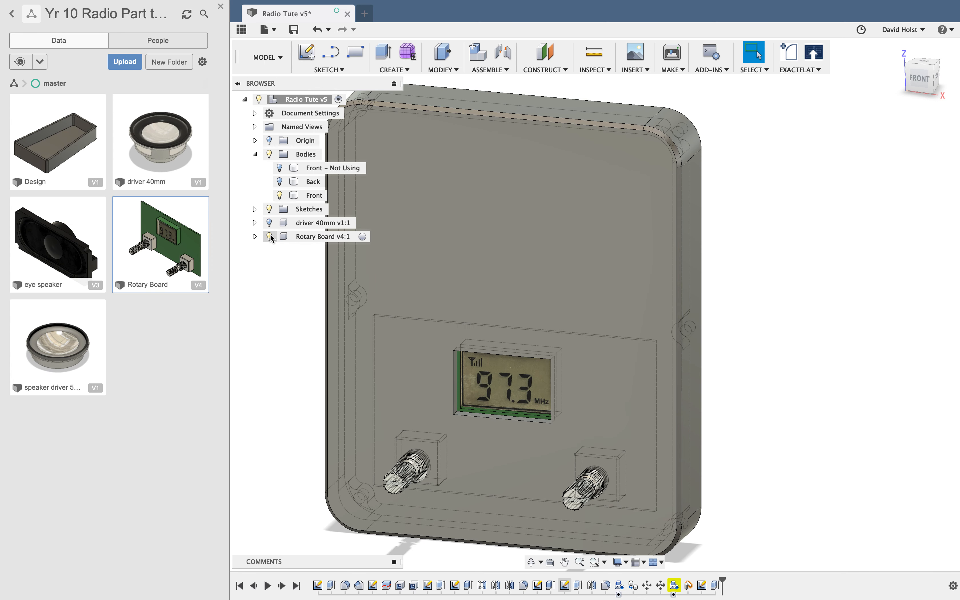
{"action": "left_click", "coordinate": [693, 526]}
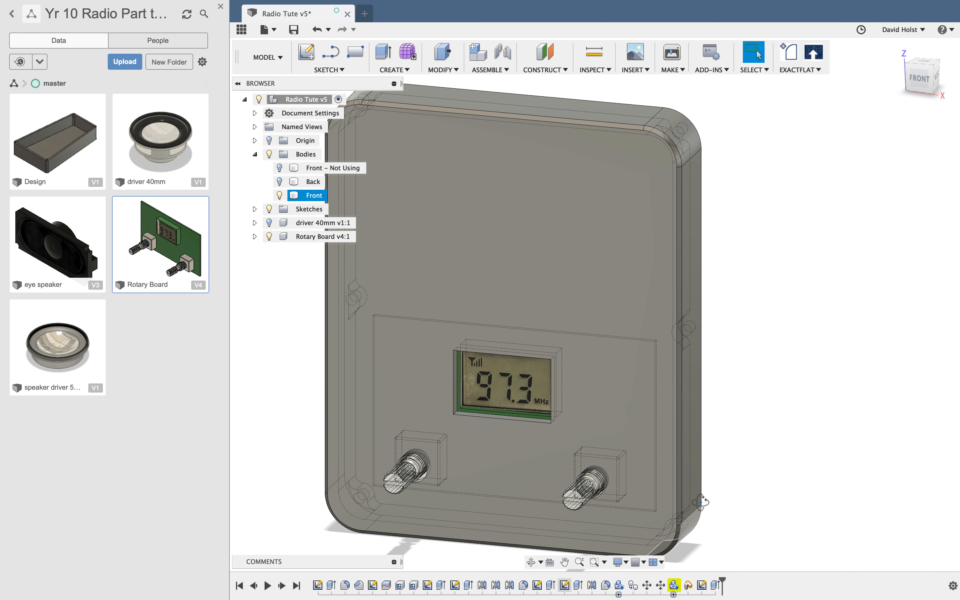
{"action": "middle_click_drag", "start_coordinate": [701, 500], "coordinate": [739, 491], "text": "shift"}
{"action": "left_click", "coordinate": [738, 502]}
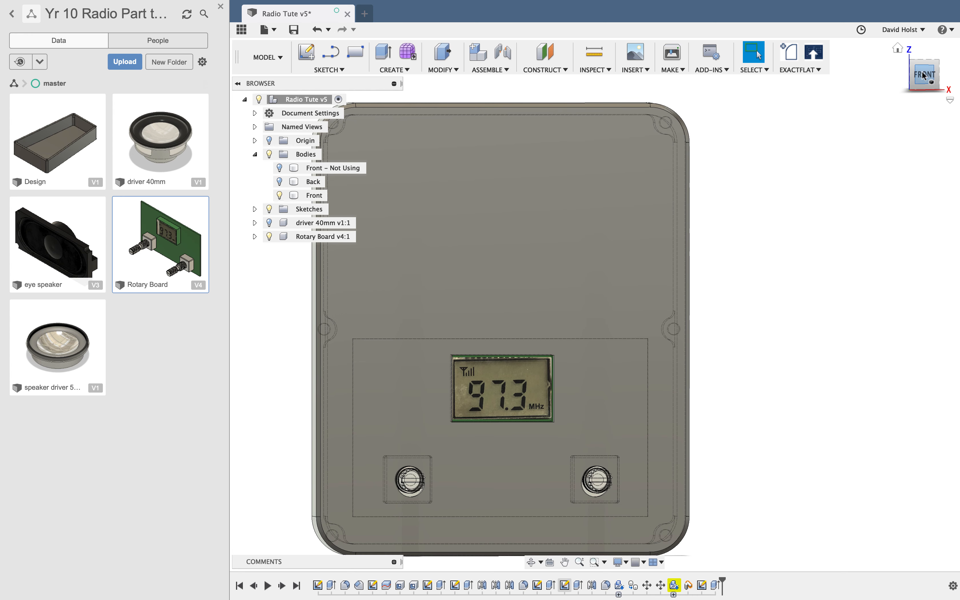
- Hide the Rotary Board component and show the driver 40mm component in the case front
{"action": "left_click", "coordinate": [919, 83]}
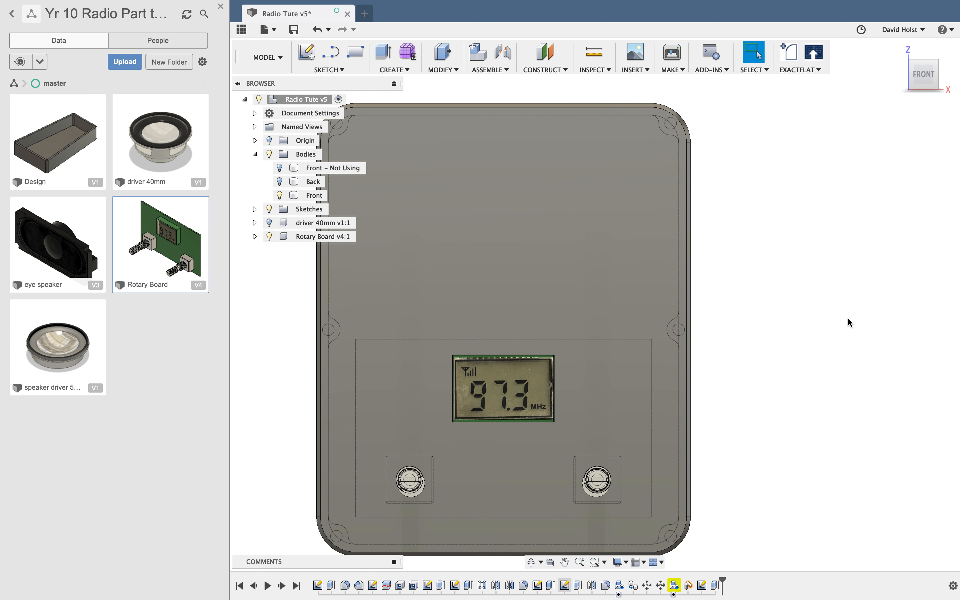
{"action": "middle_click_drag", "start_coordinate": [792, 336], "coordinate": [784, 345], "text": "shift"}
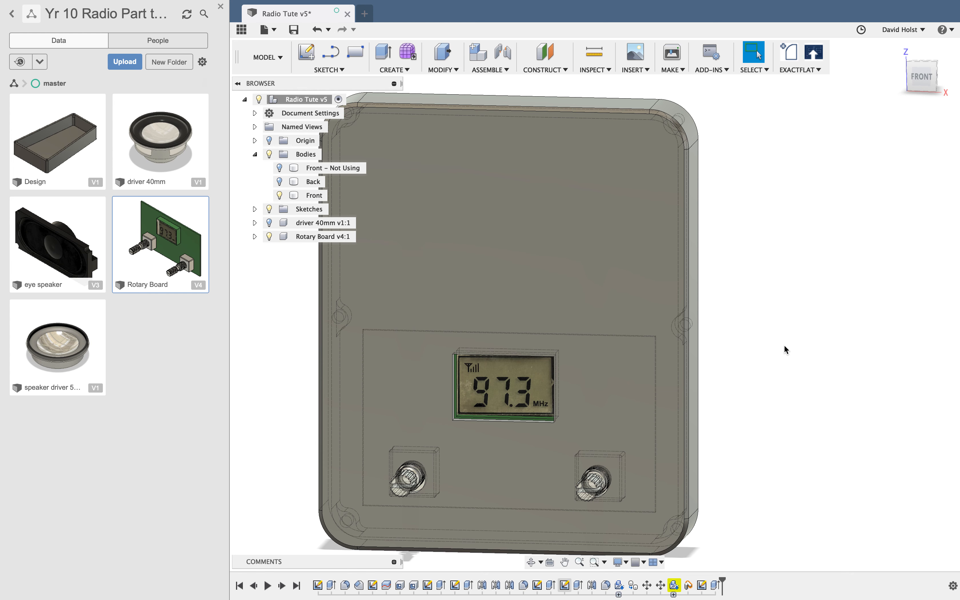
{"action": "left_click", "coordinate": [689, 402]}
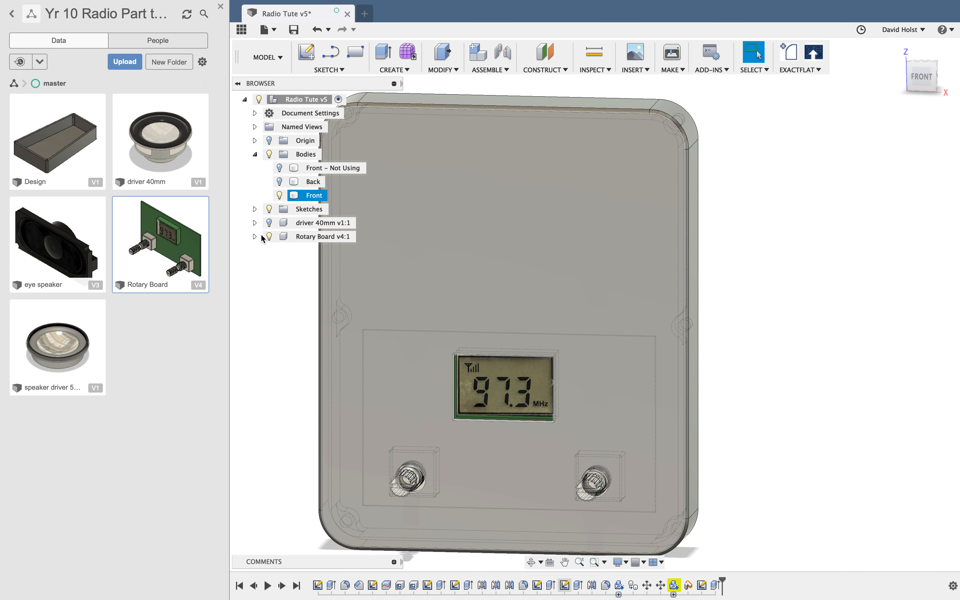
{"action": "left_click", "coordinate": [246, 240]}
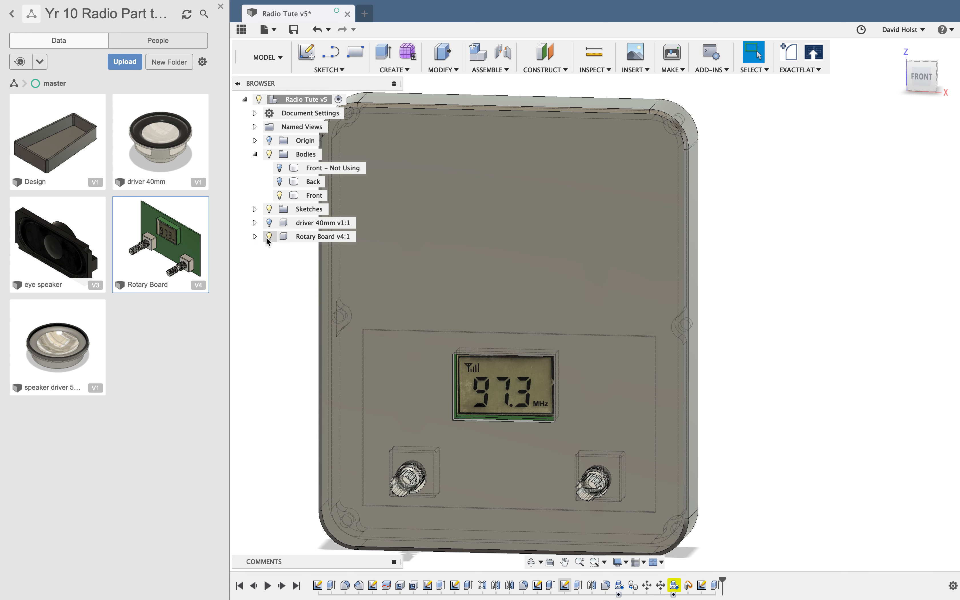
{"action": "left_click", "coordinate": [269, 237]}
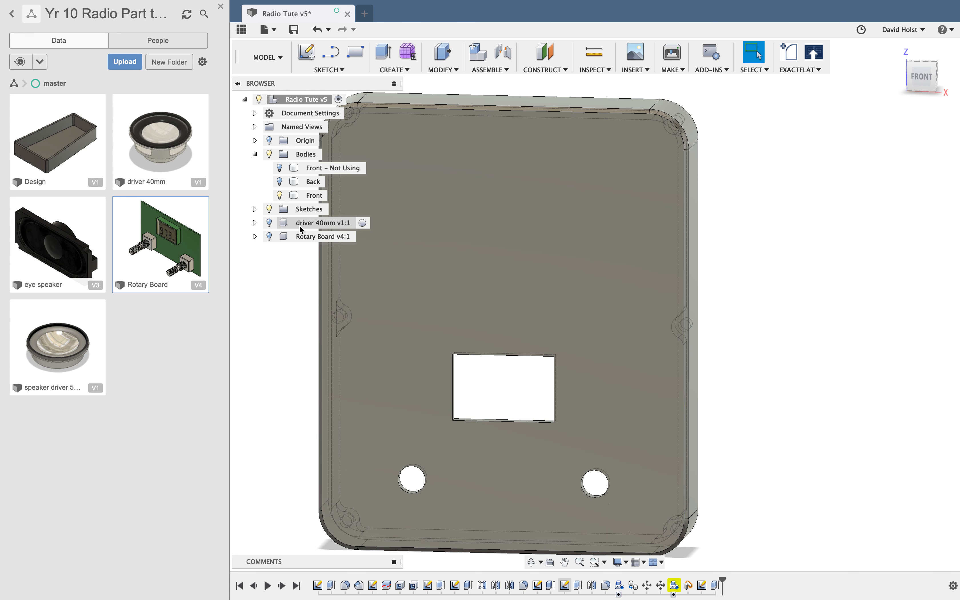
{"action": "left_click", "coordinate": [268, 223]}
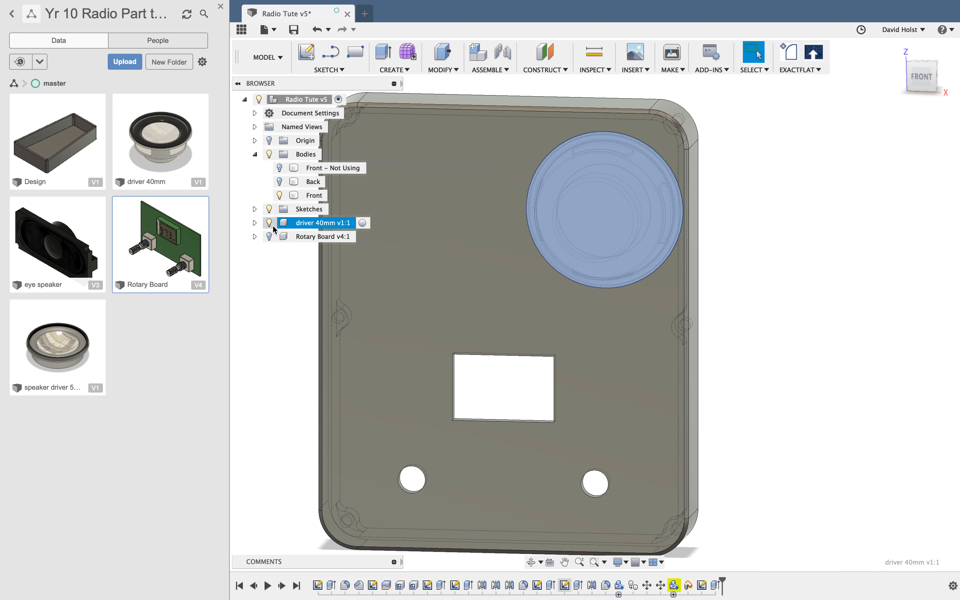
{"action": "left_click", "coordinate": [794, 239]}
- Rotate the driver 40mm component 180 degrees about its Z axis with Move/Copy so it faces the case front
{"action": "middle_click_drag", "start_coordinate": [799, 232], "coordinate": [666, 261], "text": "shift"}
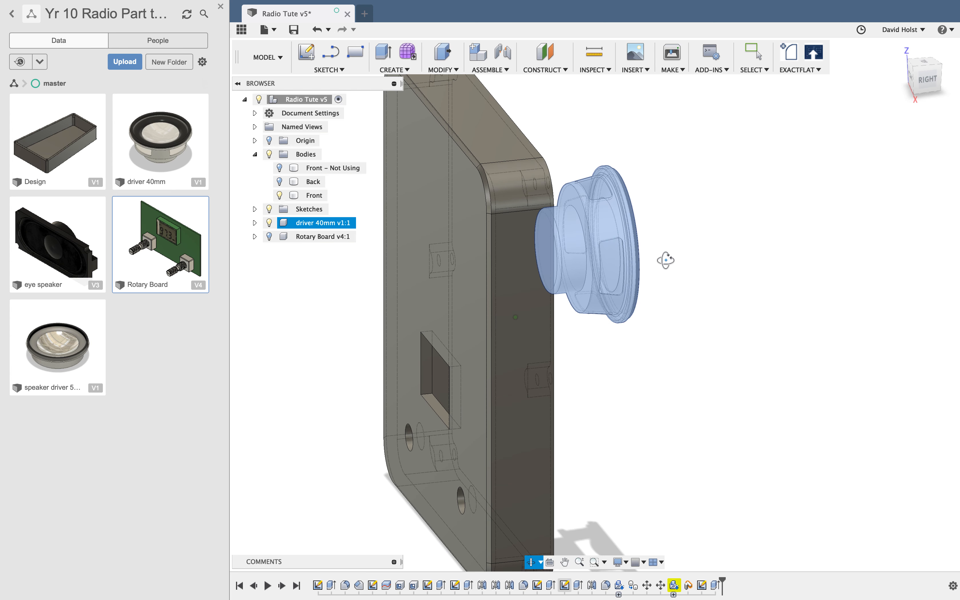
{"action": "middle_click_drag", "start_coordinate": [597, 269], "coordinate": [537, 305], "text": "shift"}
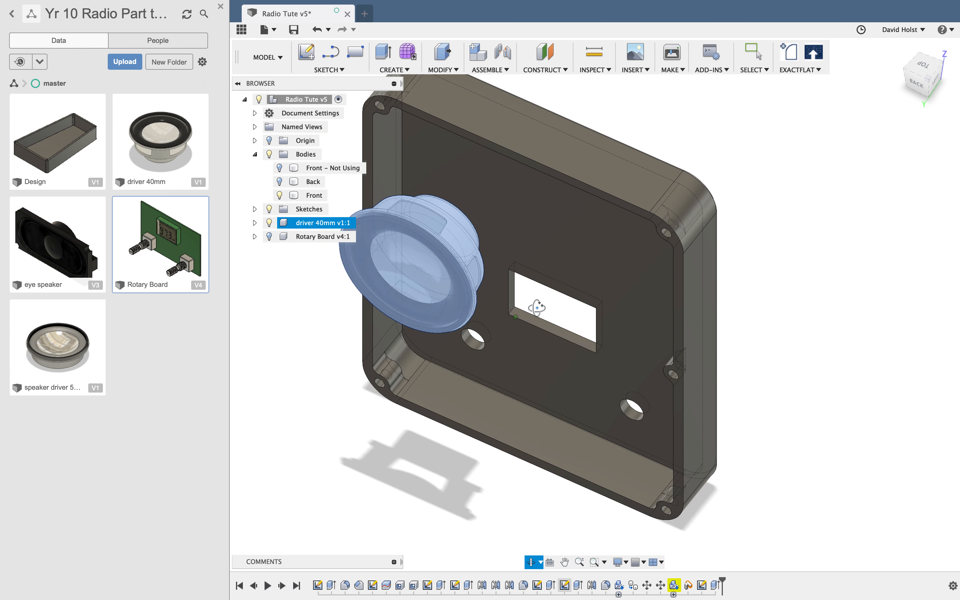
{"action": "left_click", "coordinate": [329, 225]}
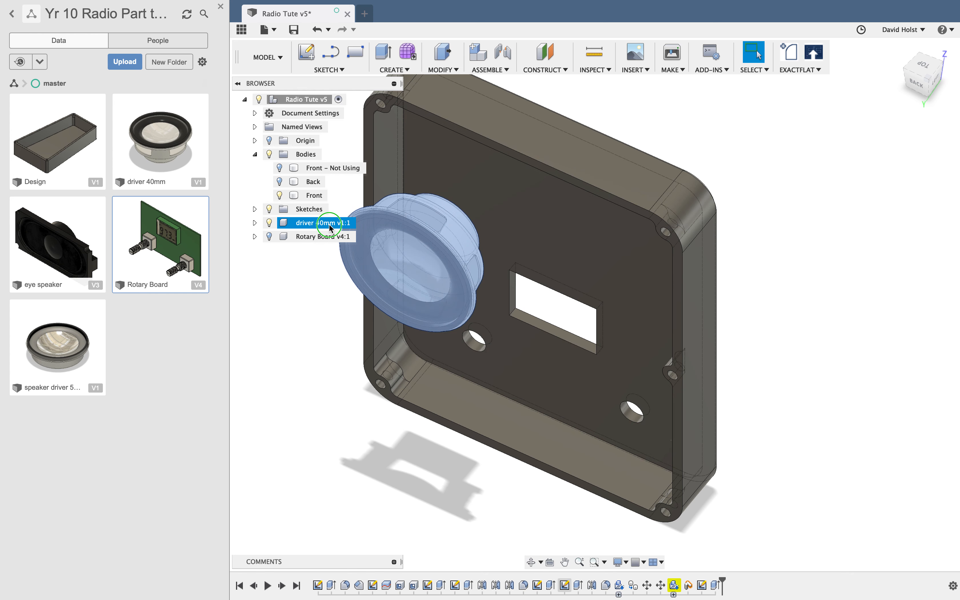
{"action": "right_click", "coordinate": [330, 227]}
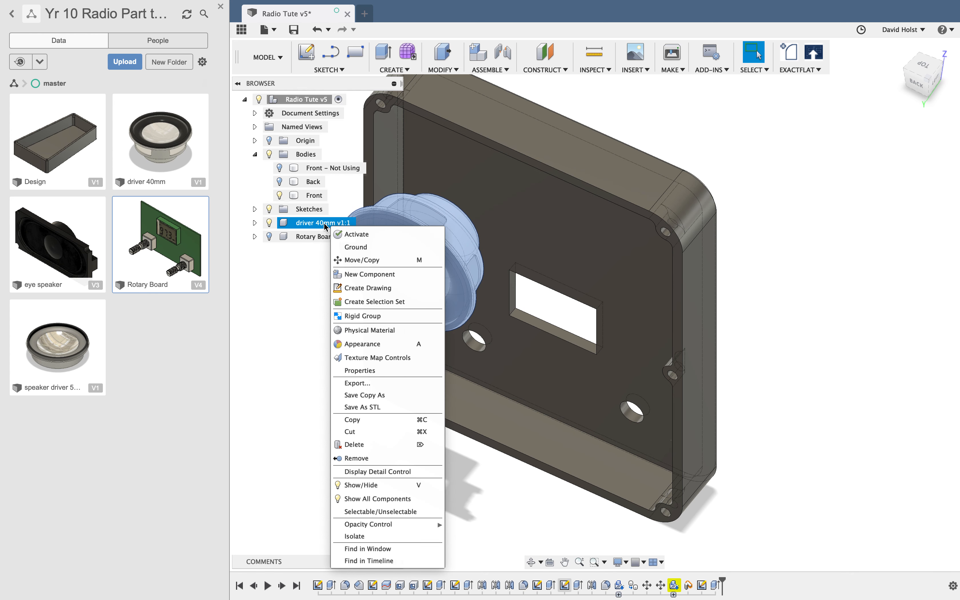
{"action": "left_click", "coordinate": [365, 263]}
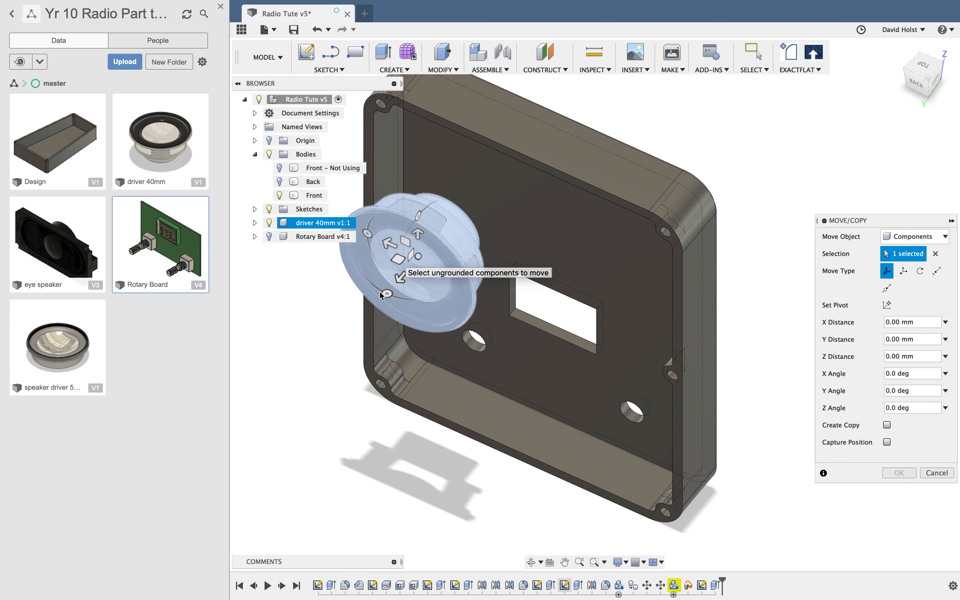
{"action": "left_click_drag", "start_coordinate": [387, 295], "coordinate": [453, 218]}
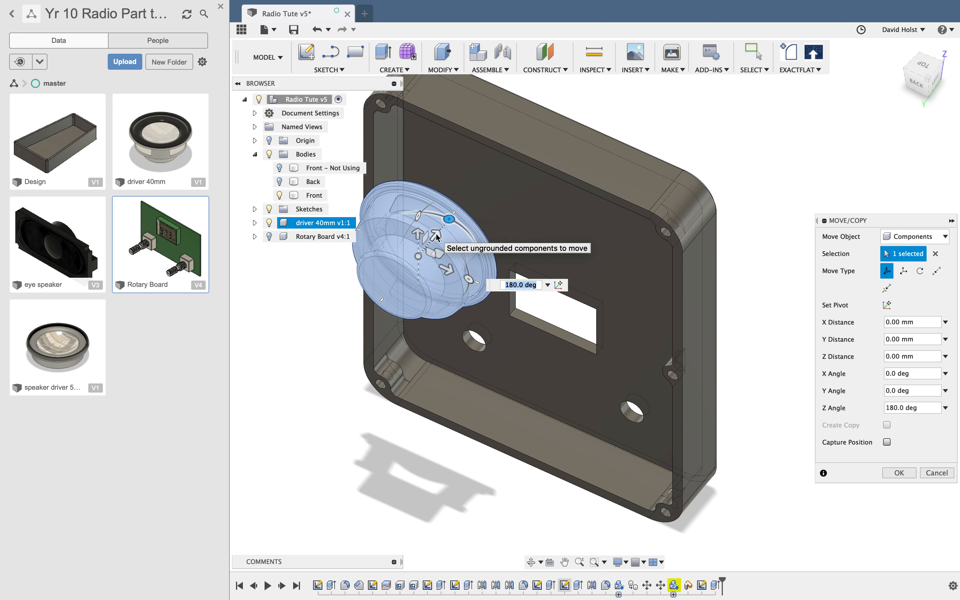
{"action": "key", "text": "Return"}
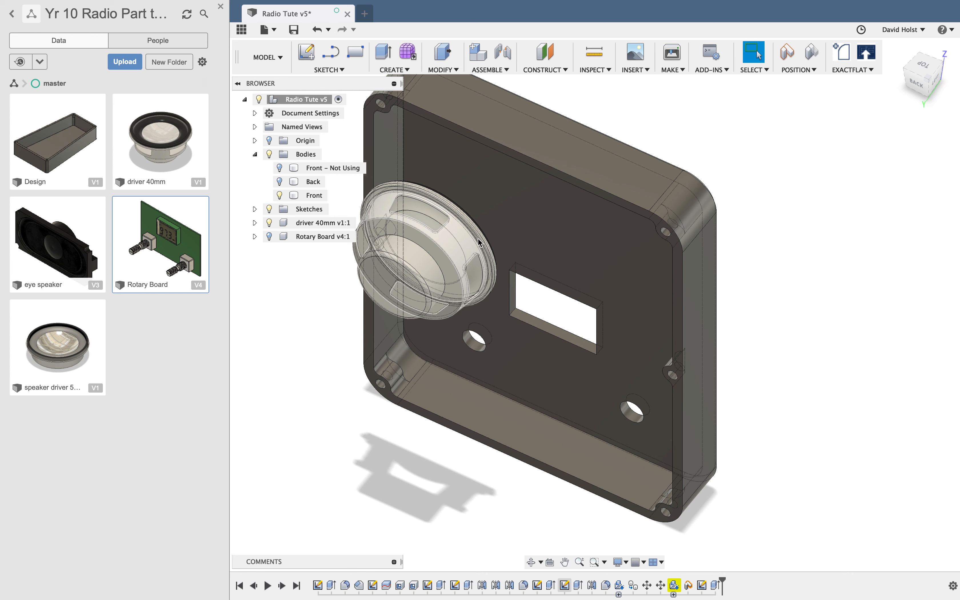
- Move the driver 40mm component 20 mm along Y into the case front
{"action": "right_click", "coordinate": [321, 225]}
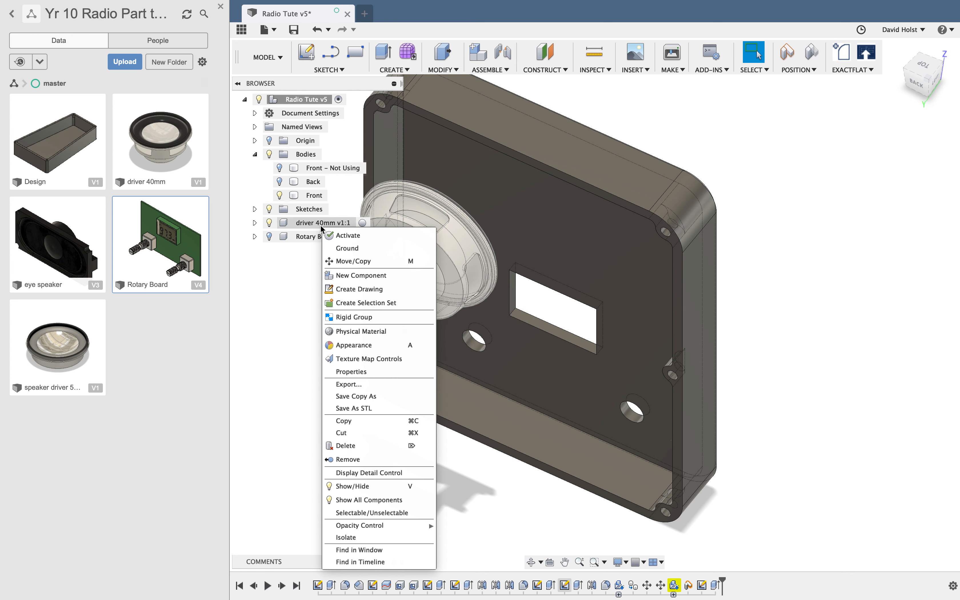
{"action": "left_click", "coordinate": [359, 261]}
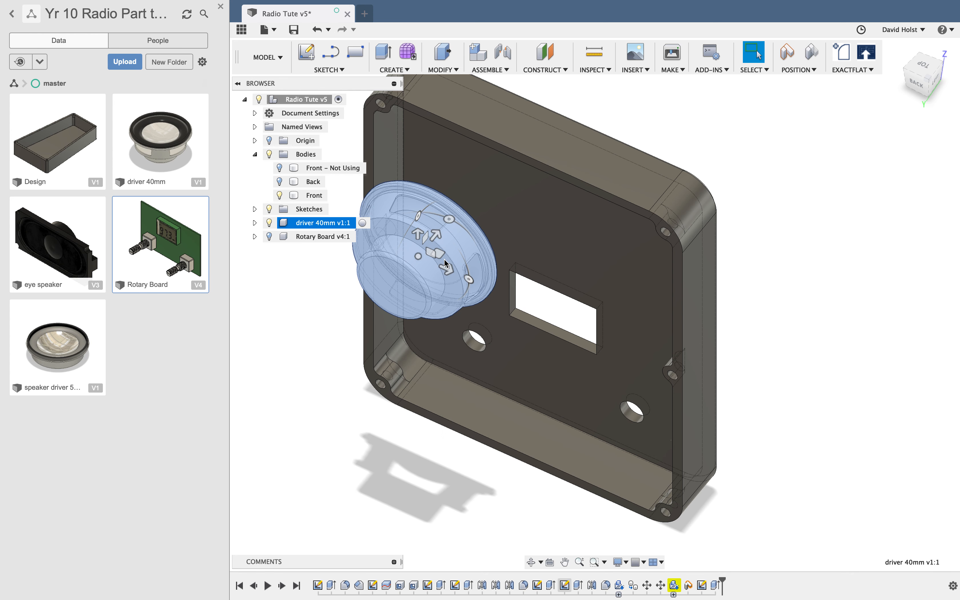
{"action": "left_click", "coordinate": [439, 231]}
{"action": "left_click_drag", "start_coordinate": [439, 229], "coordinate": [496, 193]}
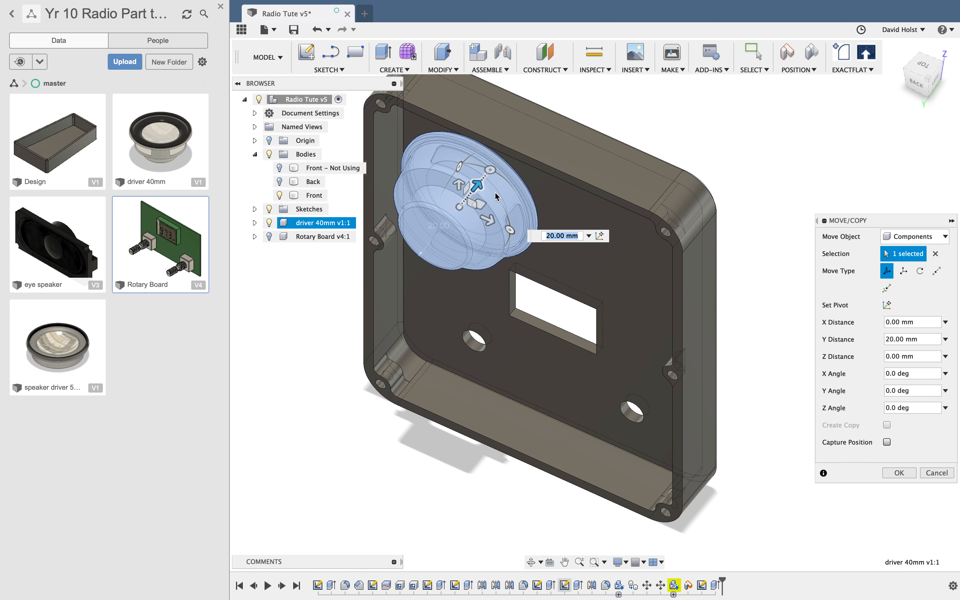
{"action": "left_click", "coordinate": [916, 84]}
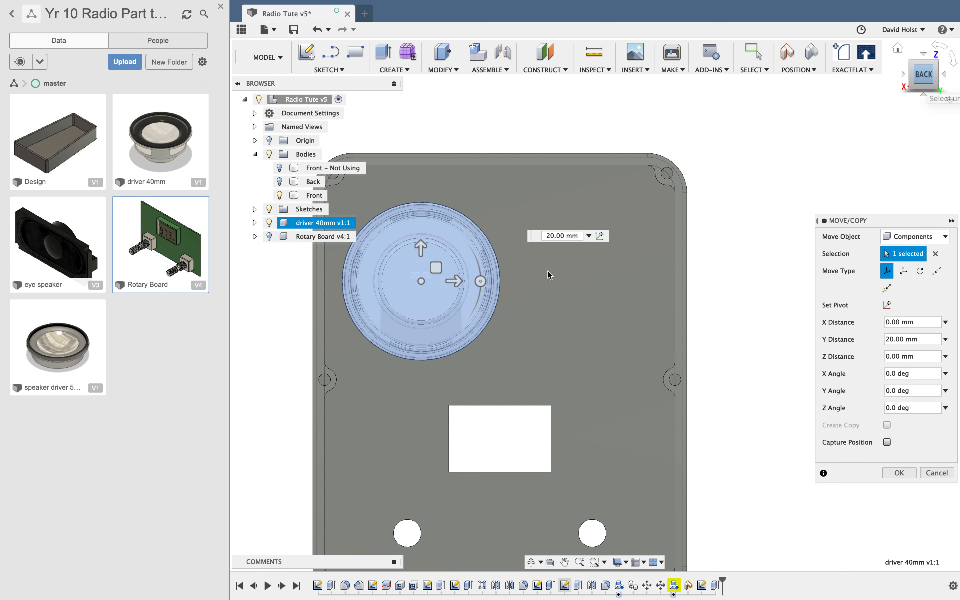
{"action": "mouse_move", "coordinate": [456, 284]}
{"action": "left_mouse_down"}
{"action": "mouse_move", "coordinate": [436, 280]}
{"action": "mouse_move", "coordinate": [454, 276]}
{"action": "mouse_move", "coordinate": [447, 285]}
{"action": "left_mouse_up"}
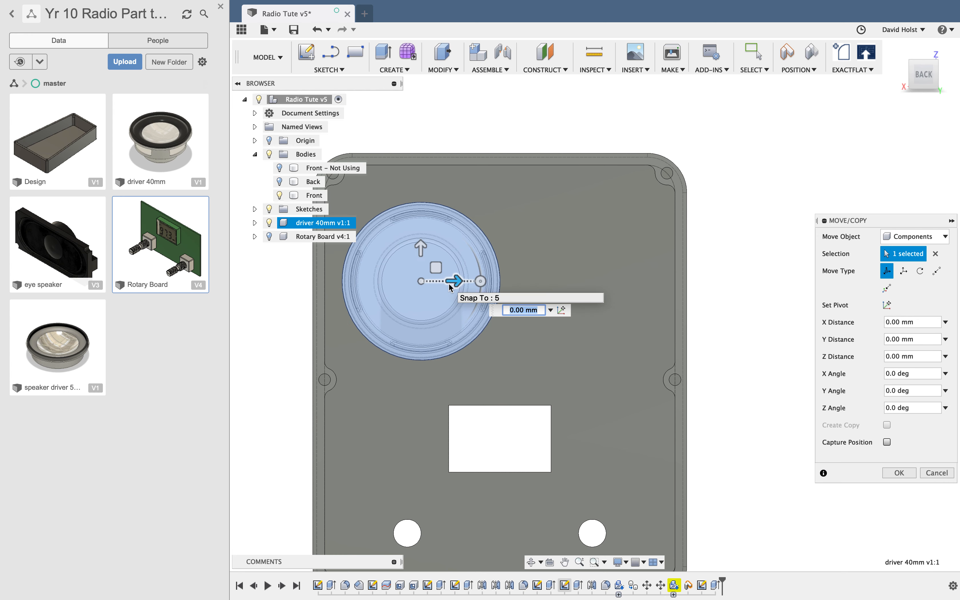
{"action": "key", "text": "Return"}
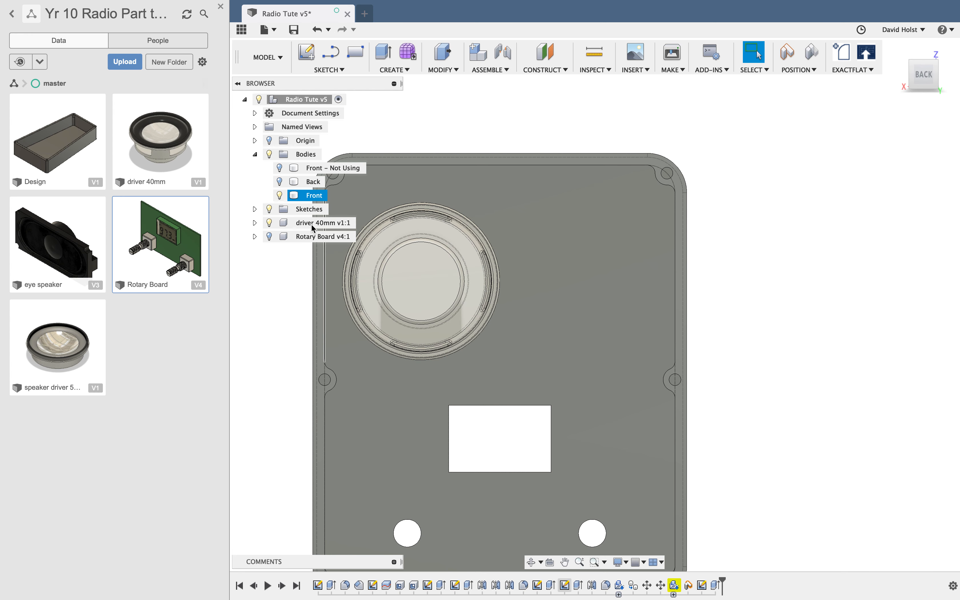
- Create a copy of the driver 40mm component offset 42 mm along X from the original
{"action": "right_click", "coordinate": [314, 223]}
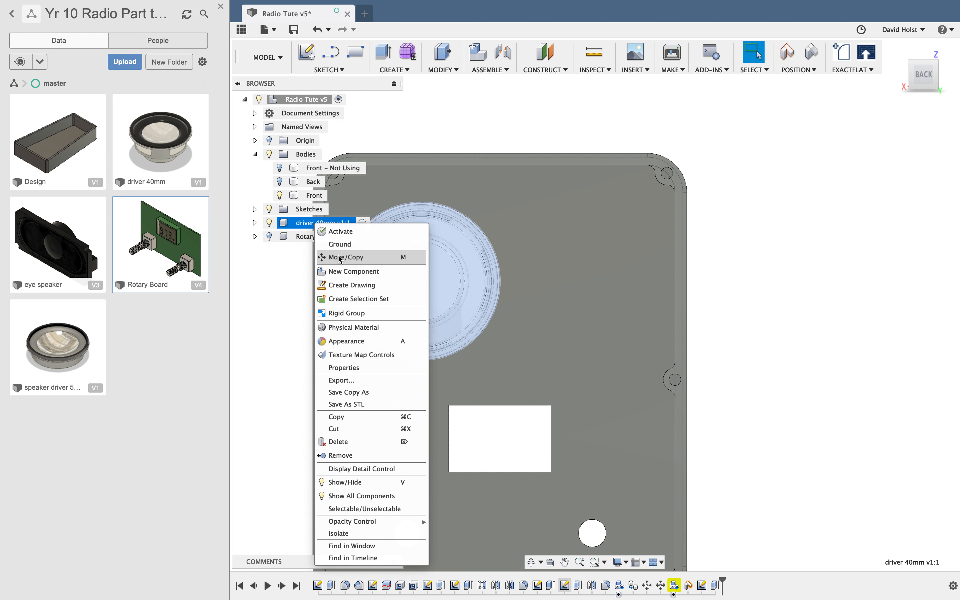
{"action": "left_click", "coordinate": [340, 258]}
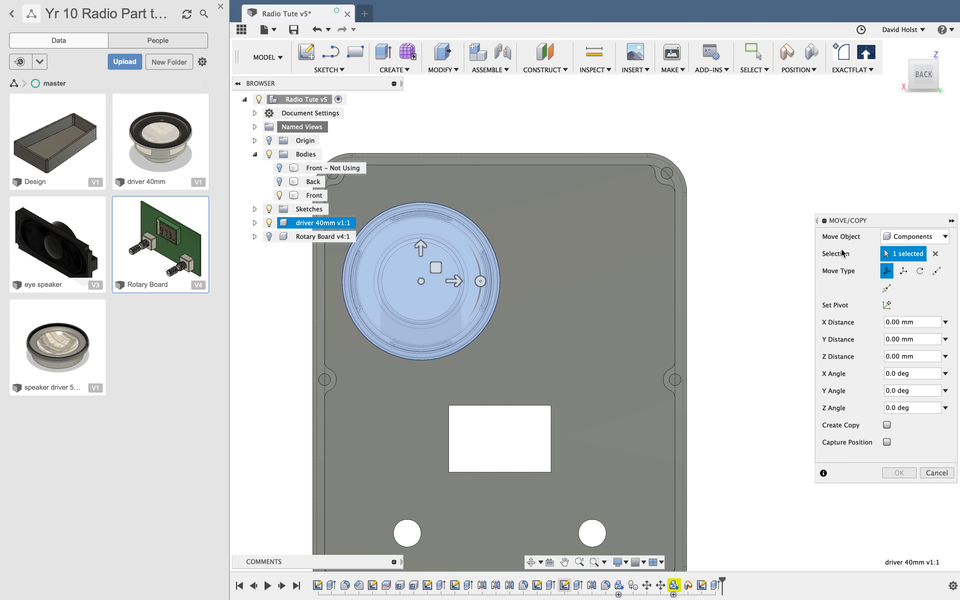
{"action": "left_click", "coordinate": [887, 427]}
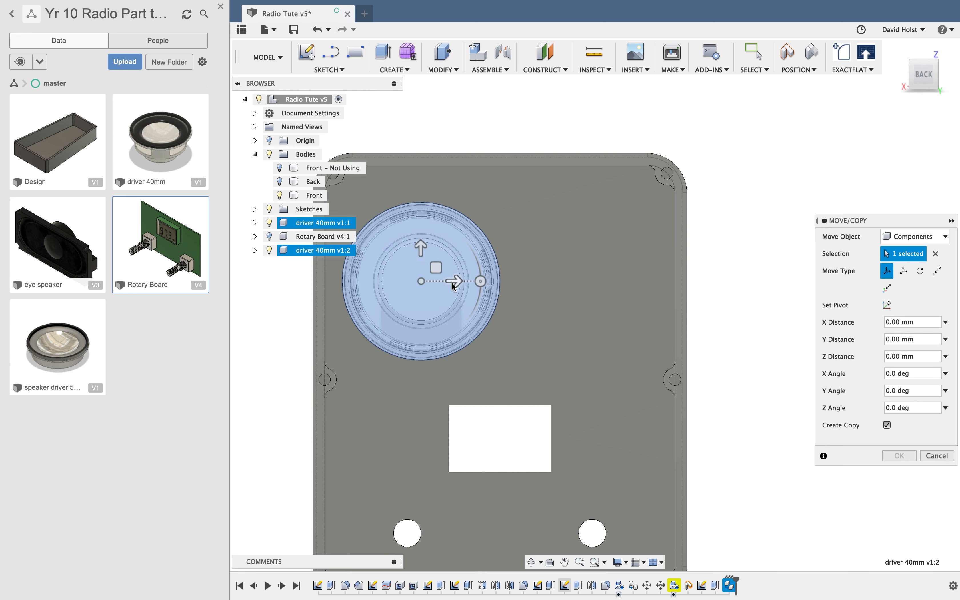
{"action": "left_click_drag", "start_coordinate": [455, 281], "coordinate": [614, 280]}
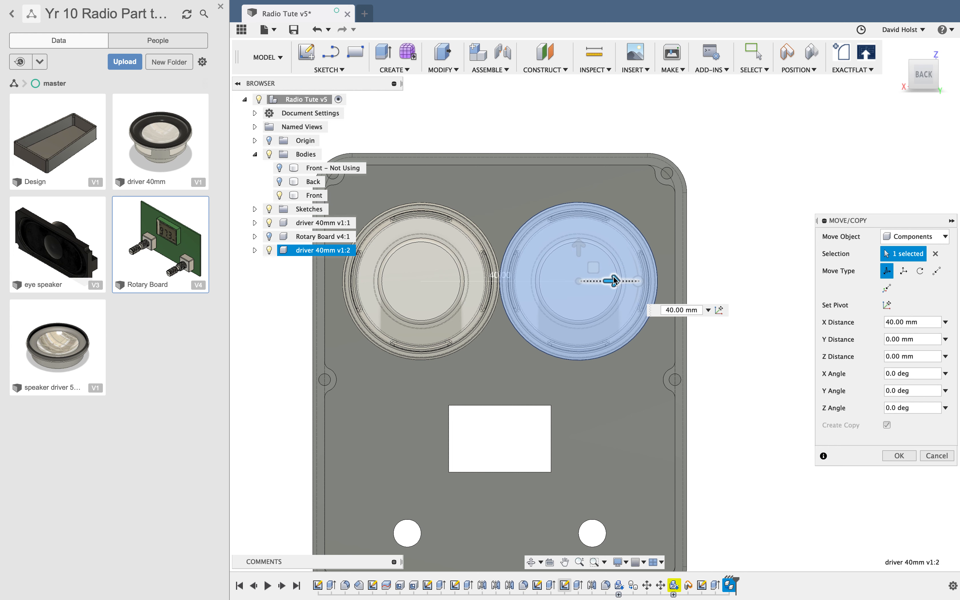
{"action": "type", "text": "42"}
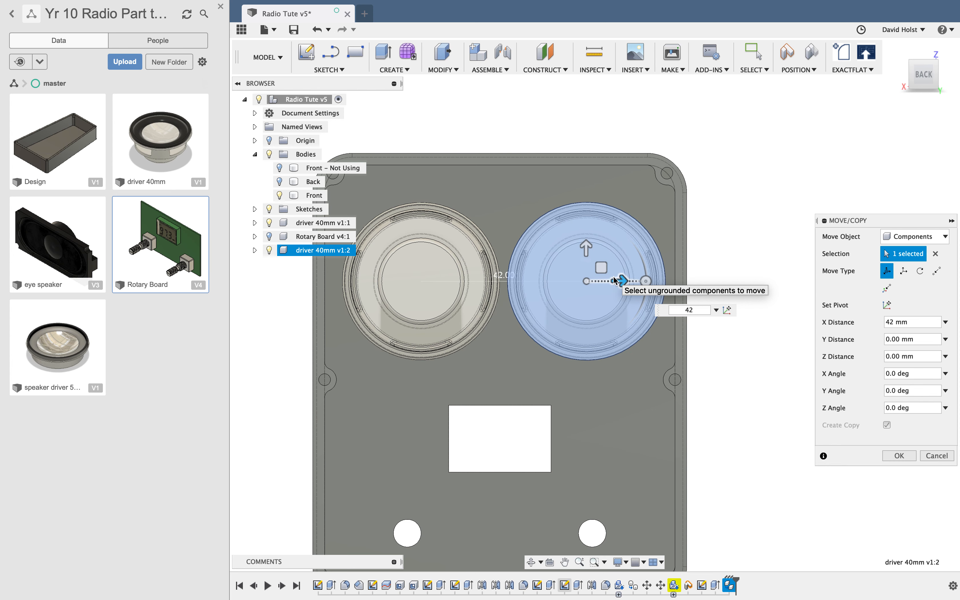
{"action": "key", "text": "Return"}
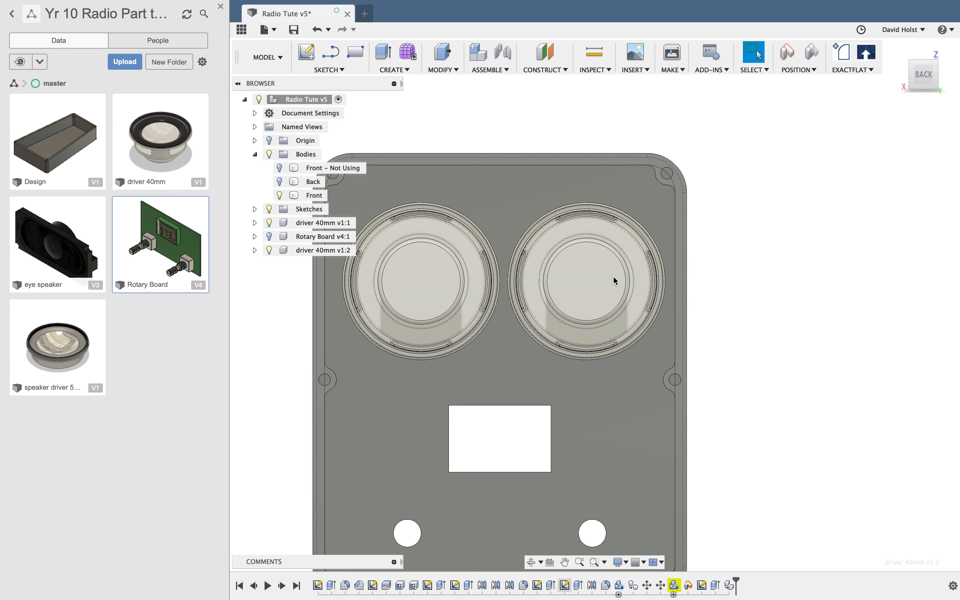
- Check the Rotary Board's clearance below the two speaker drivers, and hide the board and both drivers
{"action": "mouse_move", "coordinate": [781, 347]}
{"action": "middle_mouse_down", "text": "shift"}
{"action": "mouse_move", "coordinate": [671, 360]}
{"action": "mouse_move", "coordinate": [775, 350]}
{"action": "middle_mouse_up", "text": "shift"}
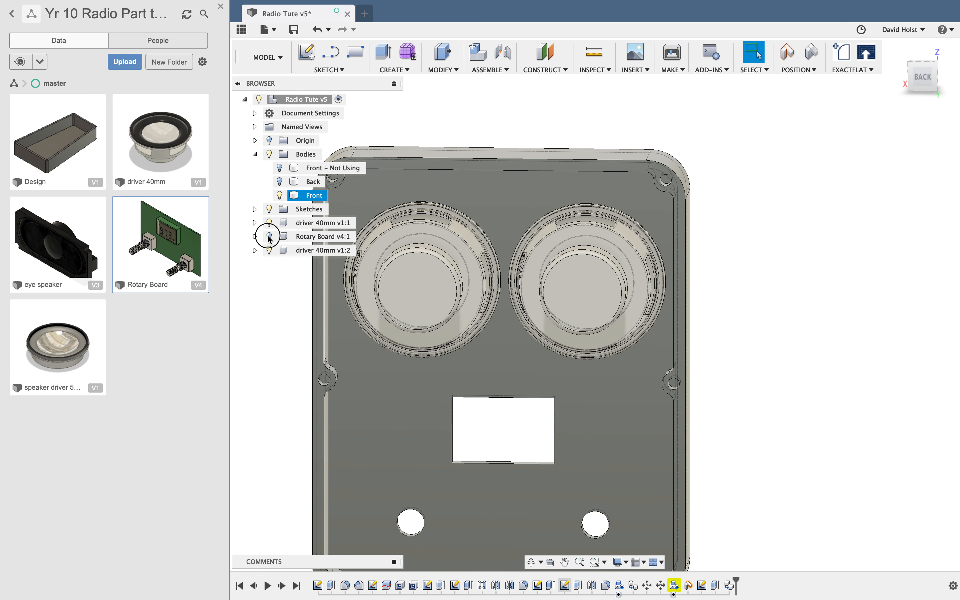
{"action": "left_click", "coordinate": [269, 237]}
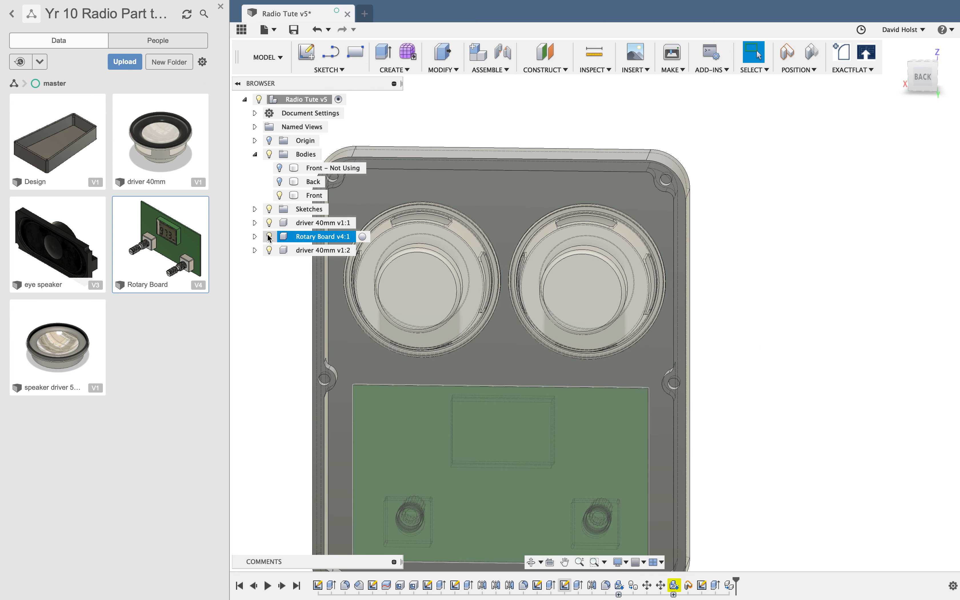
{"action": "left_click", "coordinate": [268, 237]}
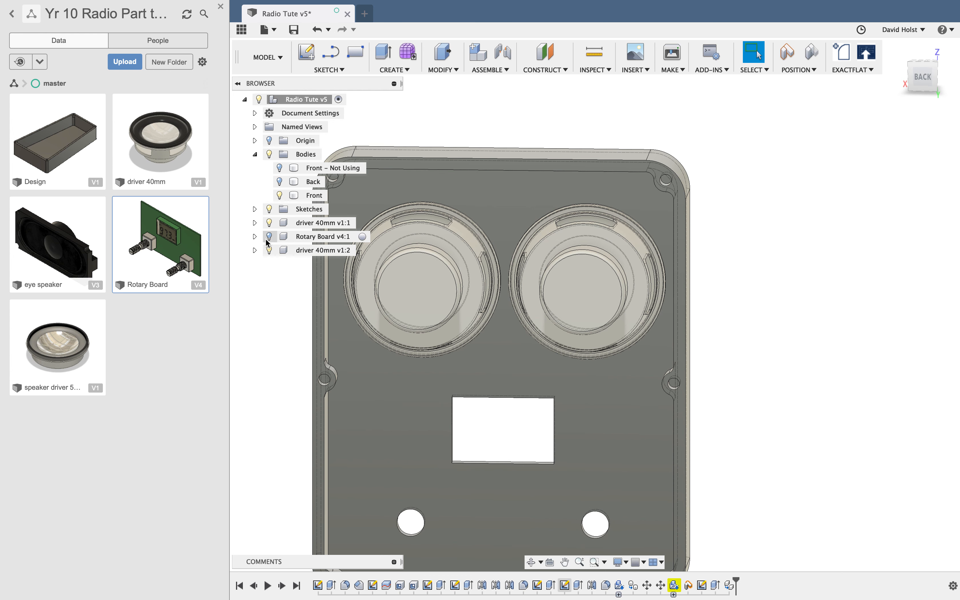
{"action": "left_click", "coordinate": [272, 225]}
{"action": "left_click", "coordinate": [270, 223]}
{"action": "left_click", "coordinate": [269, 254]}
{"action": "left_click", "coordinate": [269, 250]}
- Start a sketch on the inner face of the Front body, capturing the moved components' current position
{"action": "left_click", "coordinate": [306, 52]}
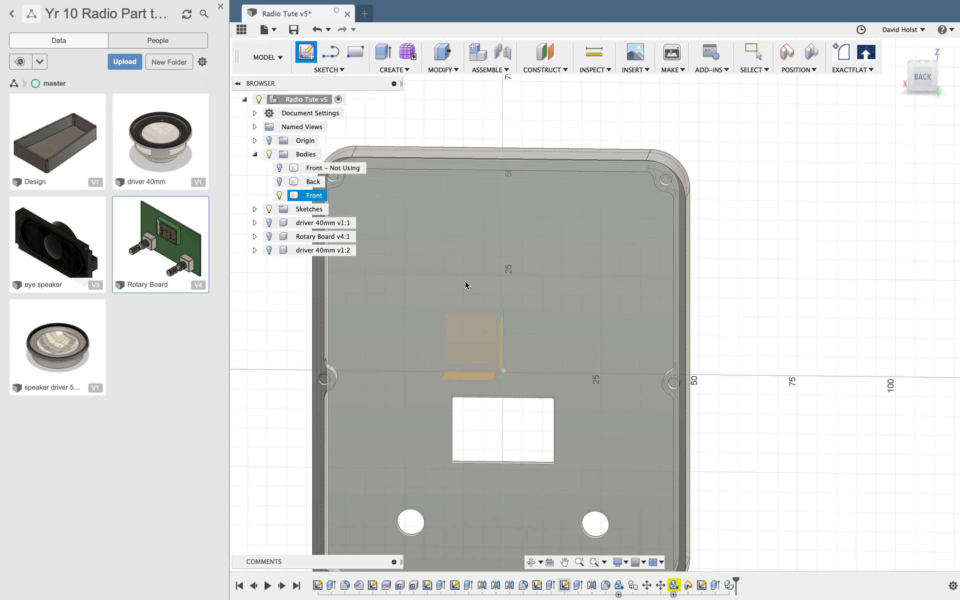
{"action": "left_click", "coordinate": [467, 285]}
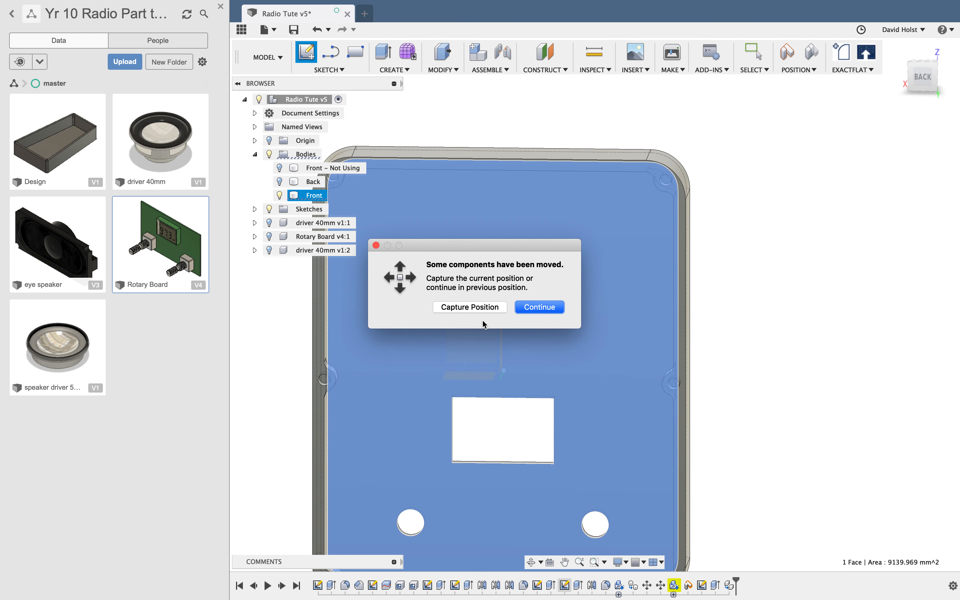
{"action": "left_click", "coordinate": [482, 307]}
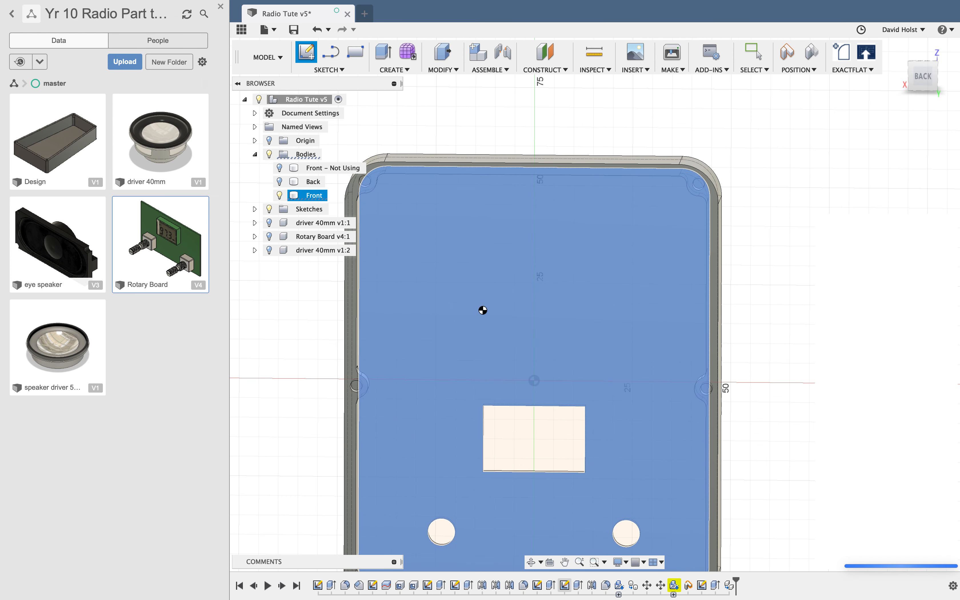
{"action": "left_click", "coordinate": [483, 309]}
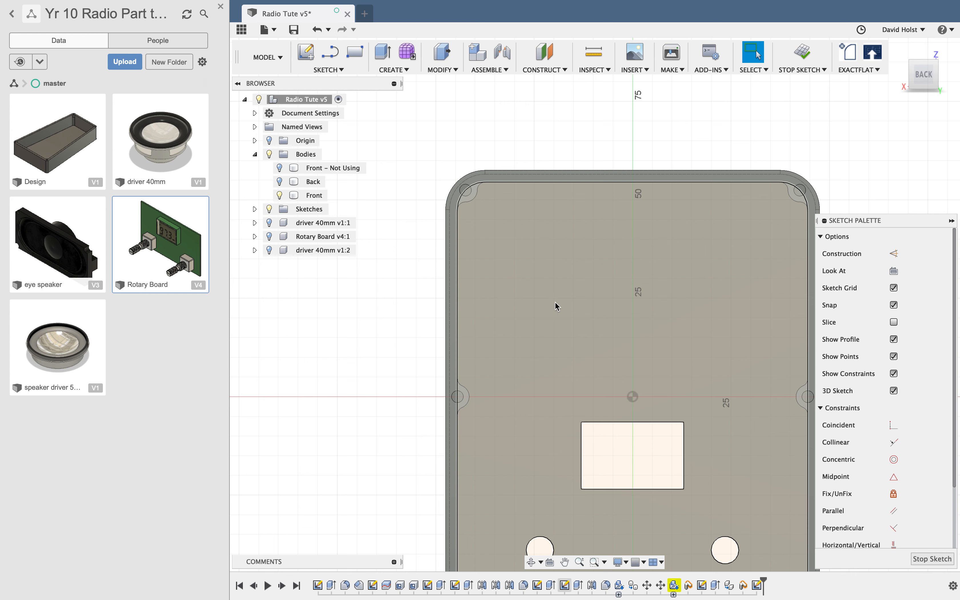
{"action": "key", "text": "l"}
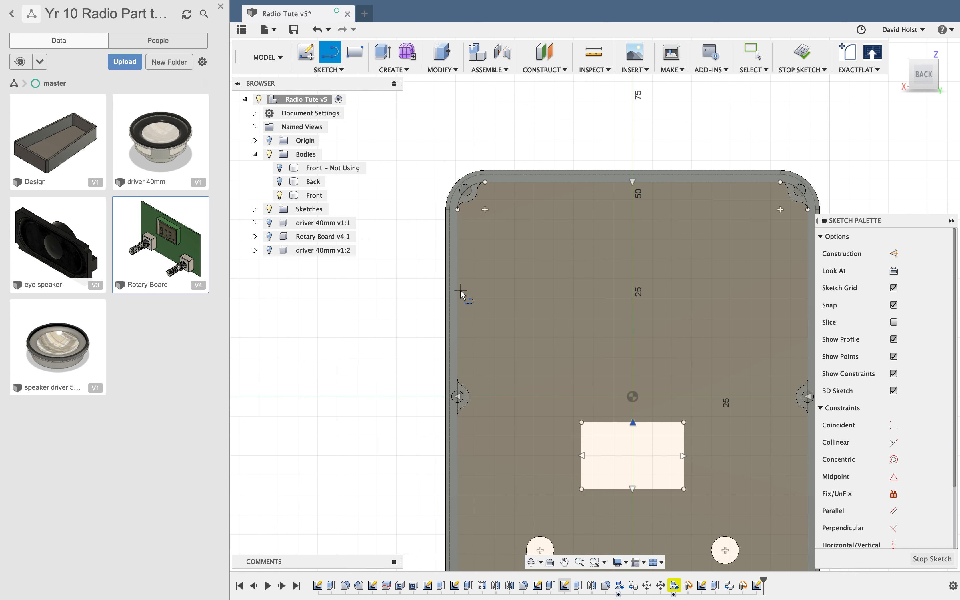
{"action": "left_click", "coordinate": [455, 292]}
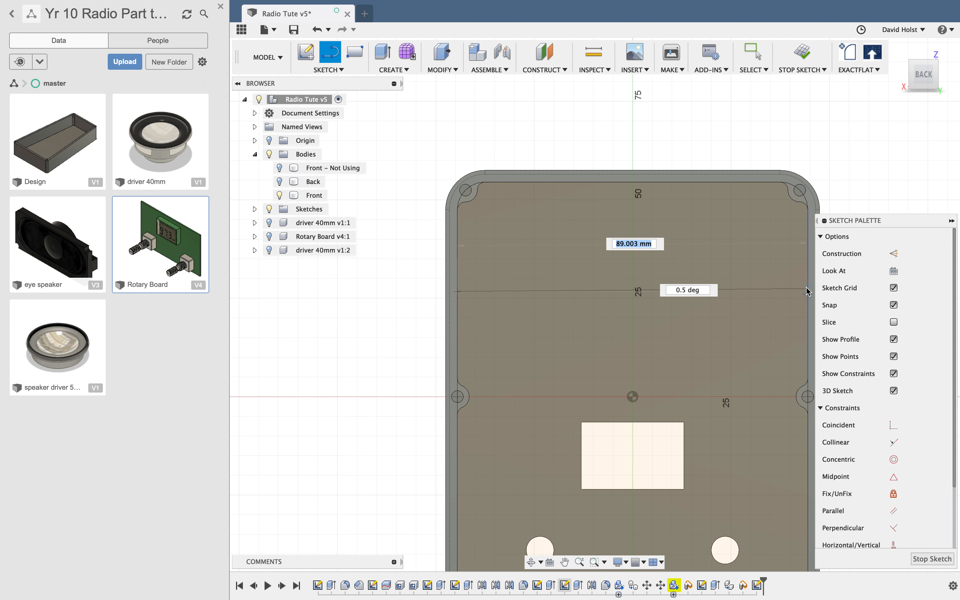
{"action": "key", "text": "Escape"}
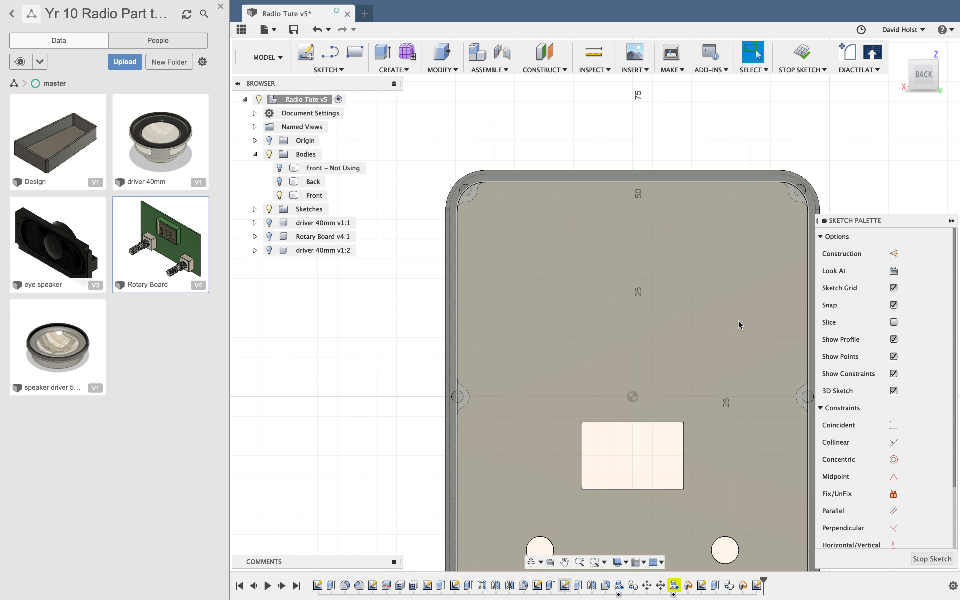
- Sketch a 41 mm diameter circle in the upper left area of the case front's inner face, above the display cutout
{"action": "middle_click_drag", "start_coordinate": [733, 321], "coordinate": [591, 324]}
{"action": "key", "text": "c"}
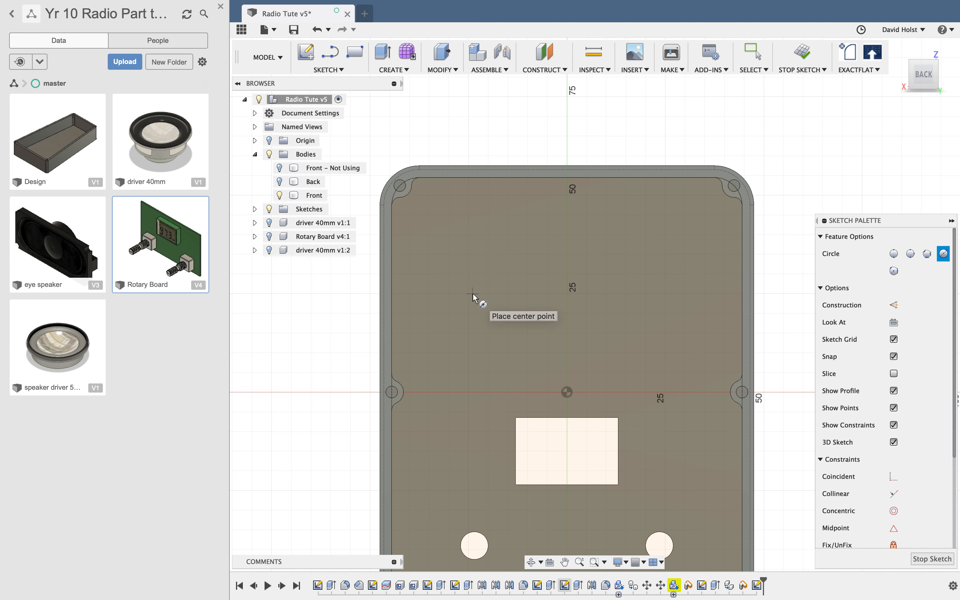
{"action": "left_click", "coordinate": [472, 293]}
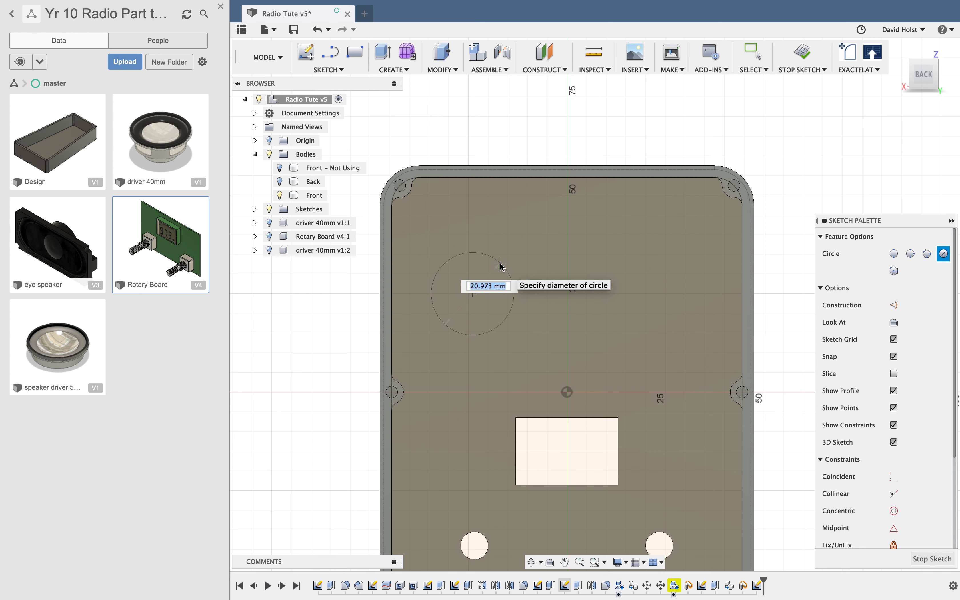
{"action": "type", "text": "41"}
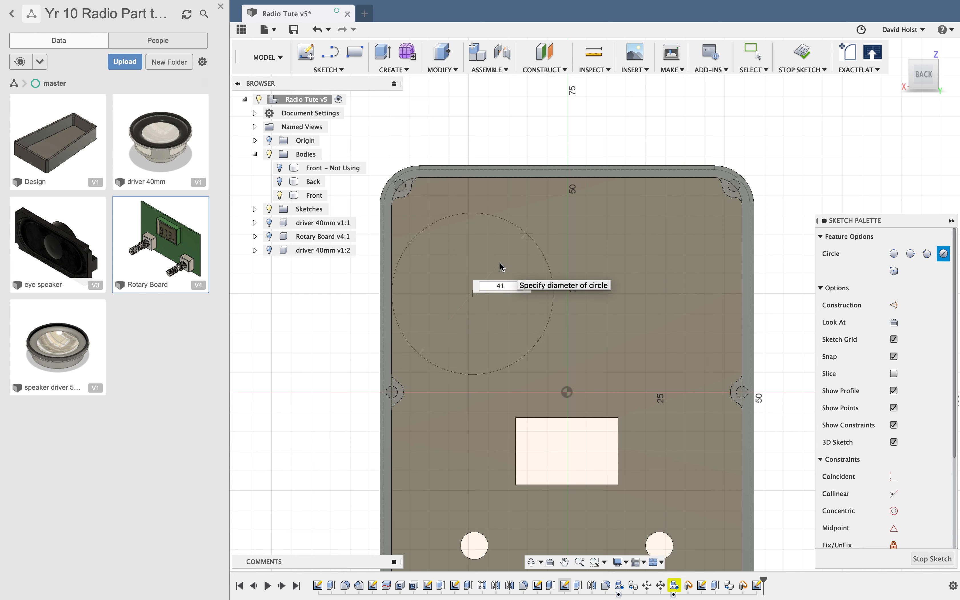
{"action": "key", "text": "Tab"}
{"action": "key", "text": "Return"}
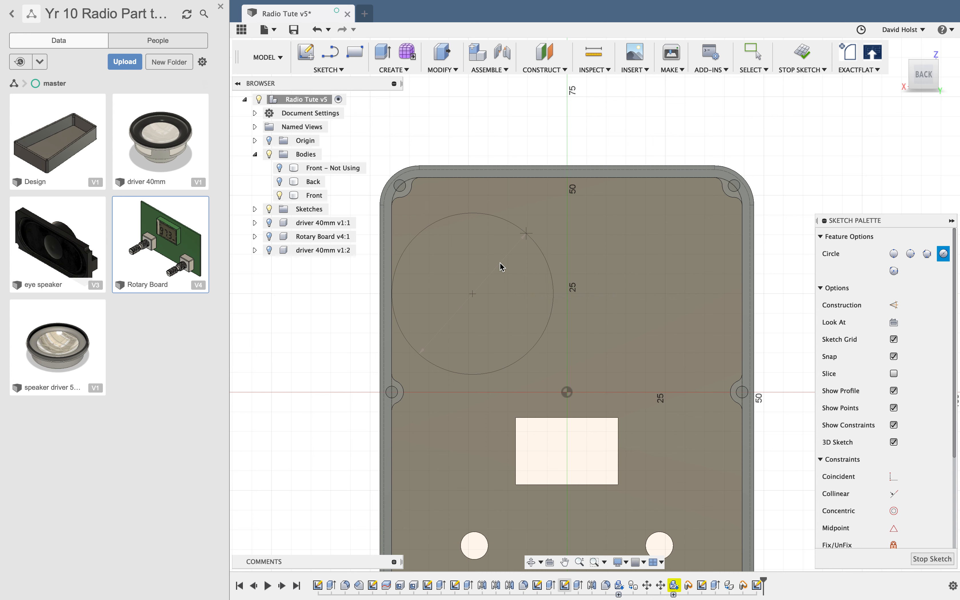
{"action": "key", "text": "Escape"}
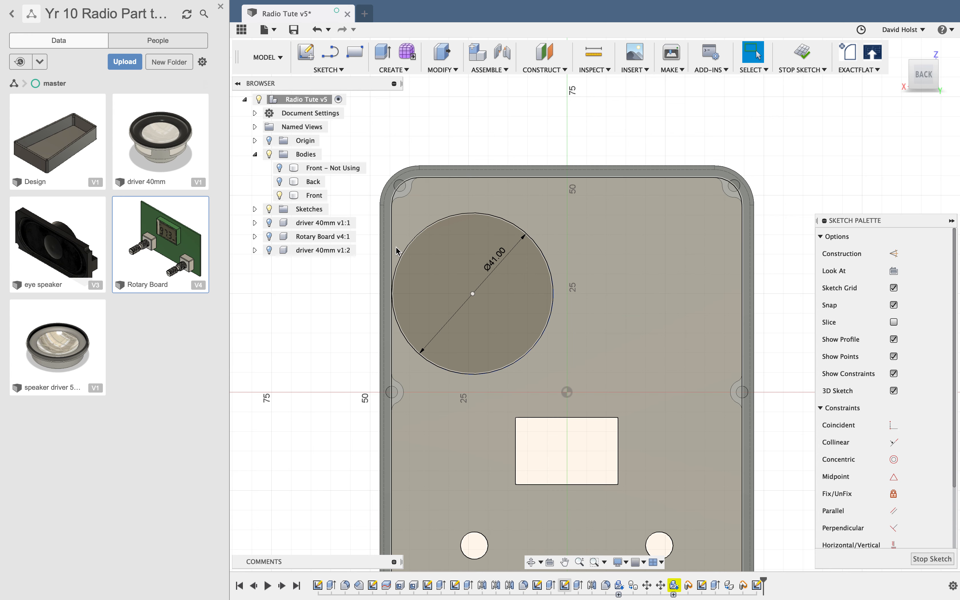
- Dimension the circle's centre 23 mm horizontally from the left inner edge of the case front
{"action": "left_click", "coordinate": [392, 250]}
{"action": "left_click", "coordinate": [472, 293]}
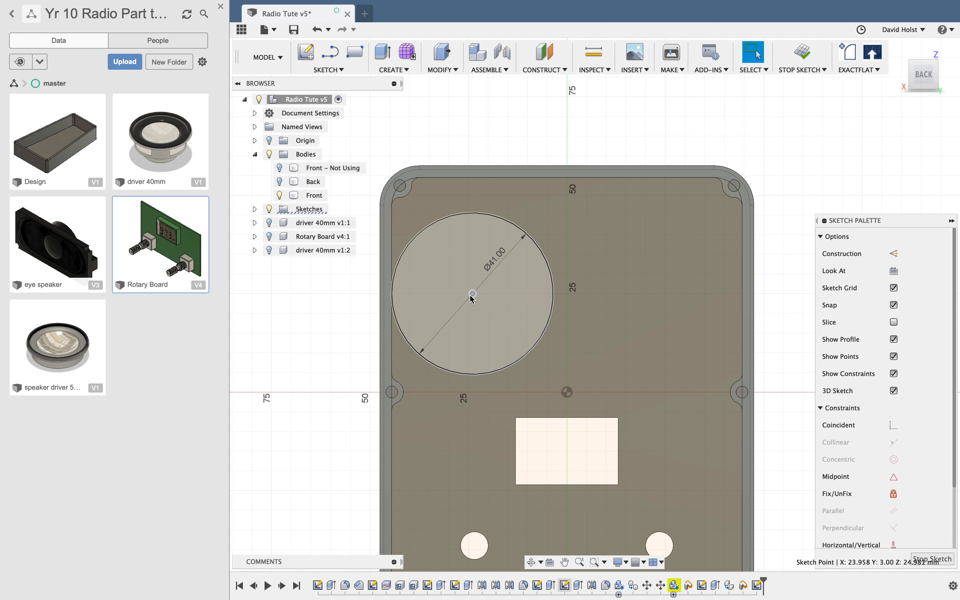
{"action": "left_click", "coordinate": [391, 326]}
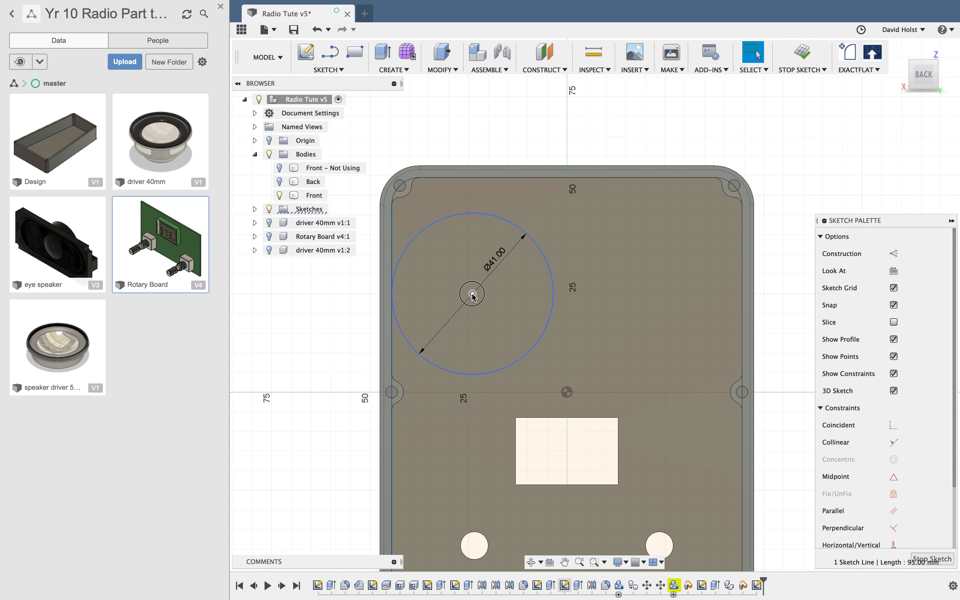
{"action": "left_click", "coordinate": [469, 112]}
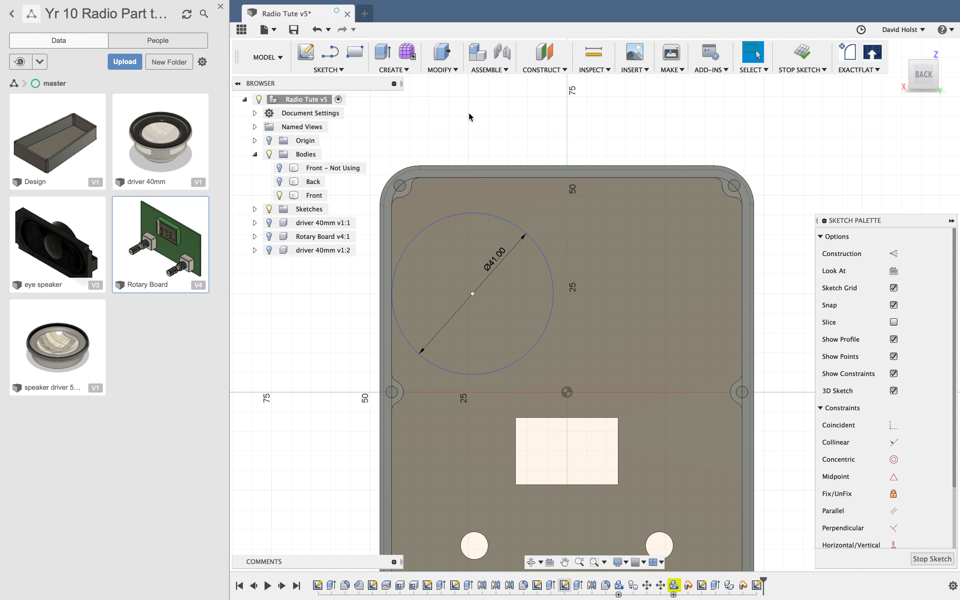
{"action": "left_click", "coordinate": [392, 252]}
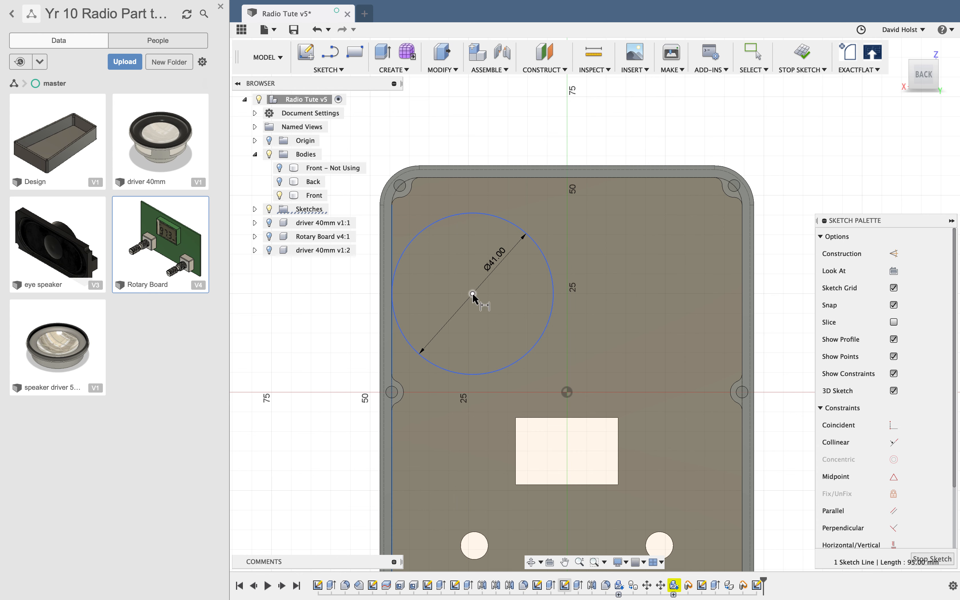
{"action": "left_click", "coordinate": [473, 293]}
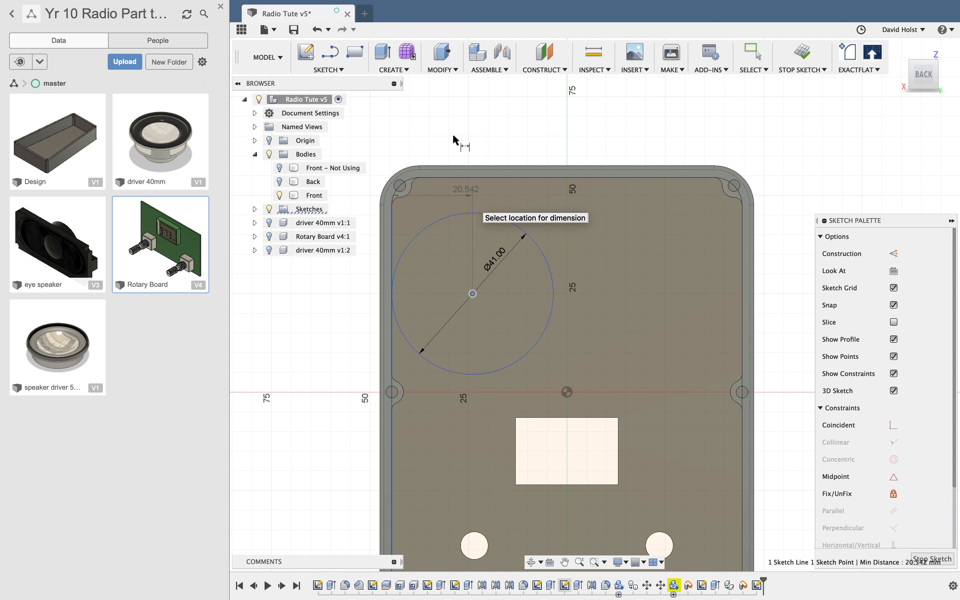
{"action": "left_click", "coordinate": [451, 116]}
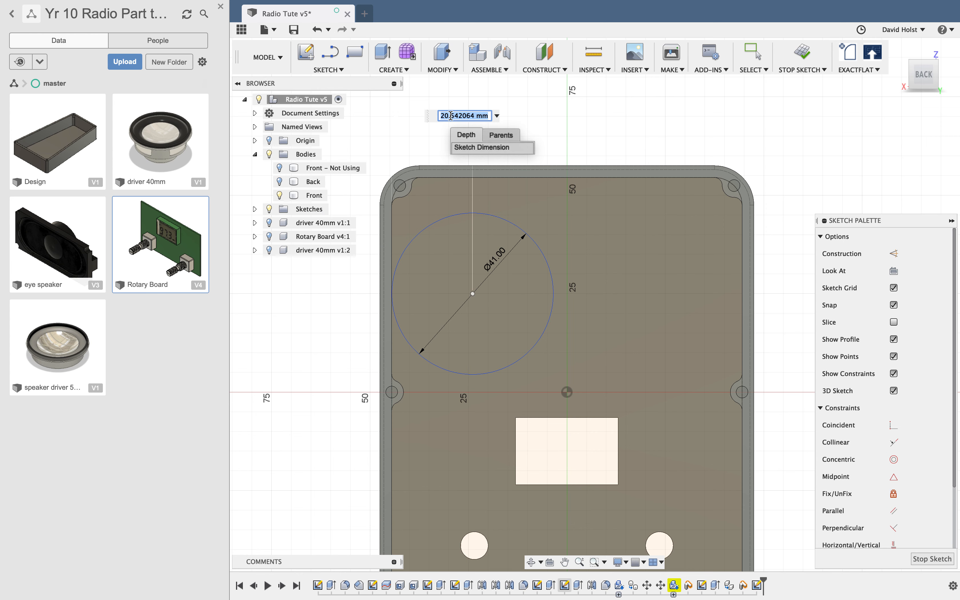
{"action": "type", "text": "23"}
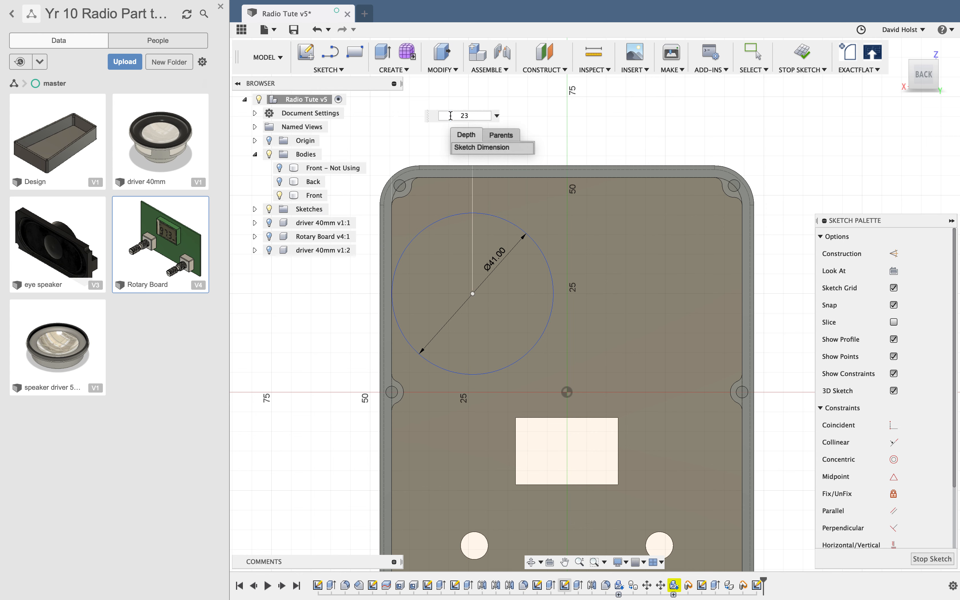
{"action": "key", "text": "Return"}
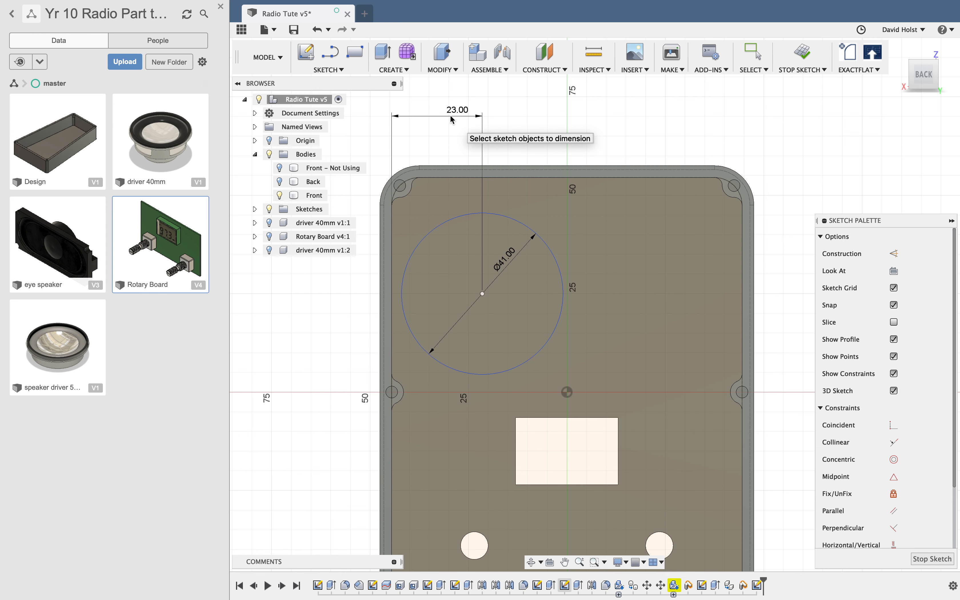
- Sketch a second 41 mm diameter circle beside the first, level with its centre
{"action": "key", "text": "c"}
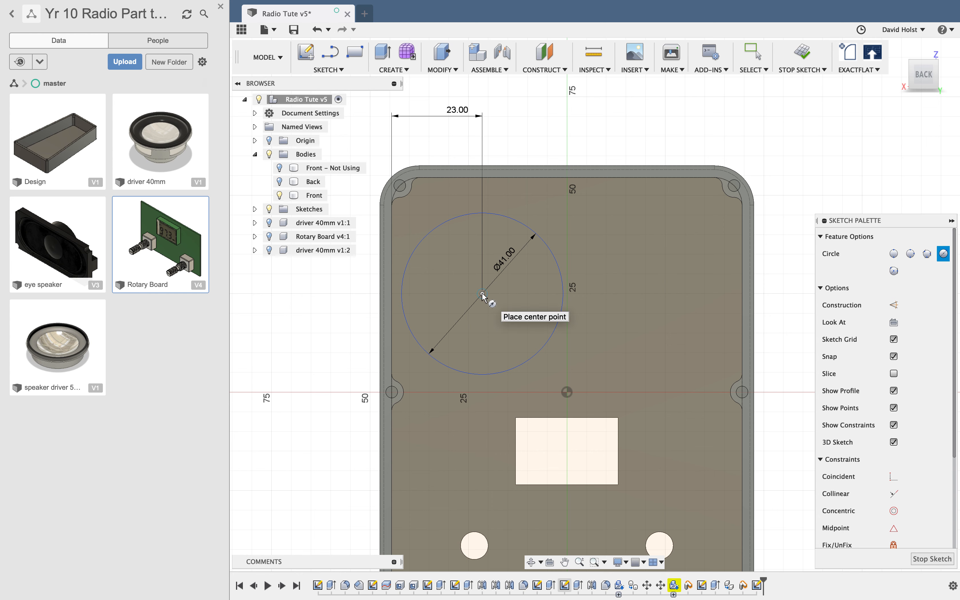
{"action": "left_click", "coordinate": [655, 293]}
{"action": "left_click", "coordinate": [659, 285]}
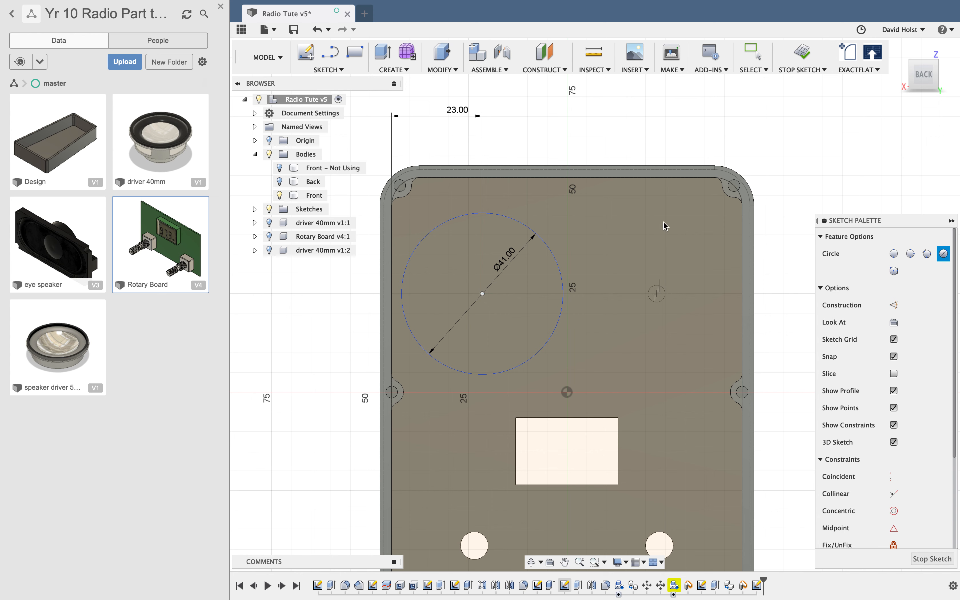
{"action": "type", "text": "41"}
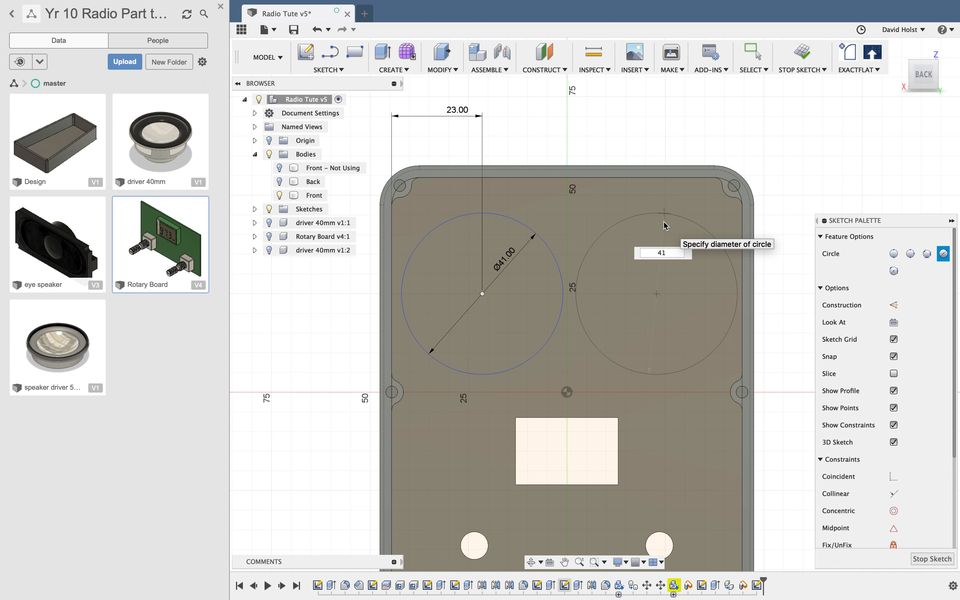
{"action": "key", "text": "Tab"}
{"action": "key", "text": "Return"}
- Dimension the second circle's centre 22.5 mm horizontally from the right inner edge of the case front
{"action": "key", "text": "d"}
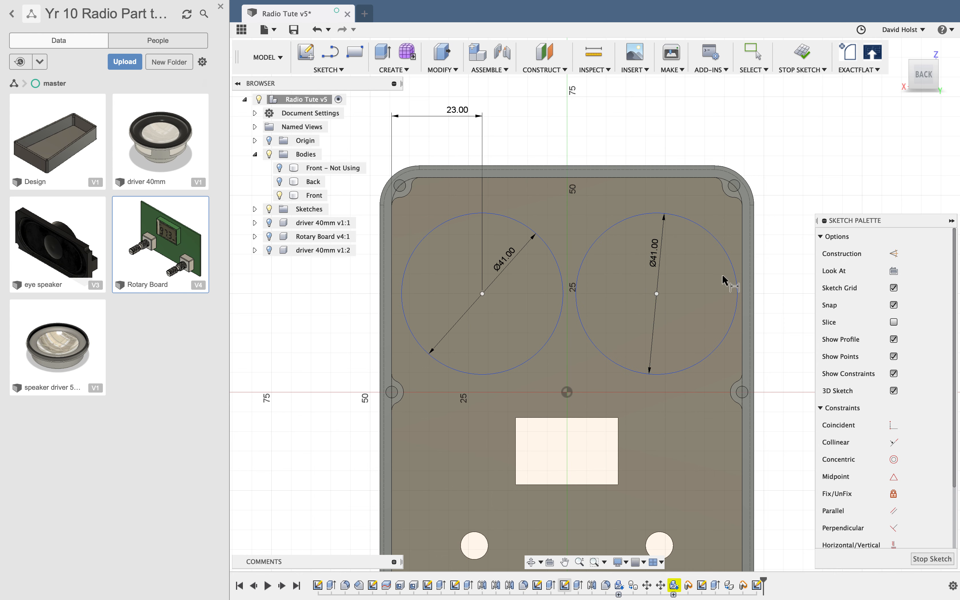
{"action": "left_click", "coordinate": [743, 285]}
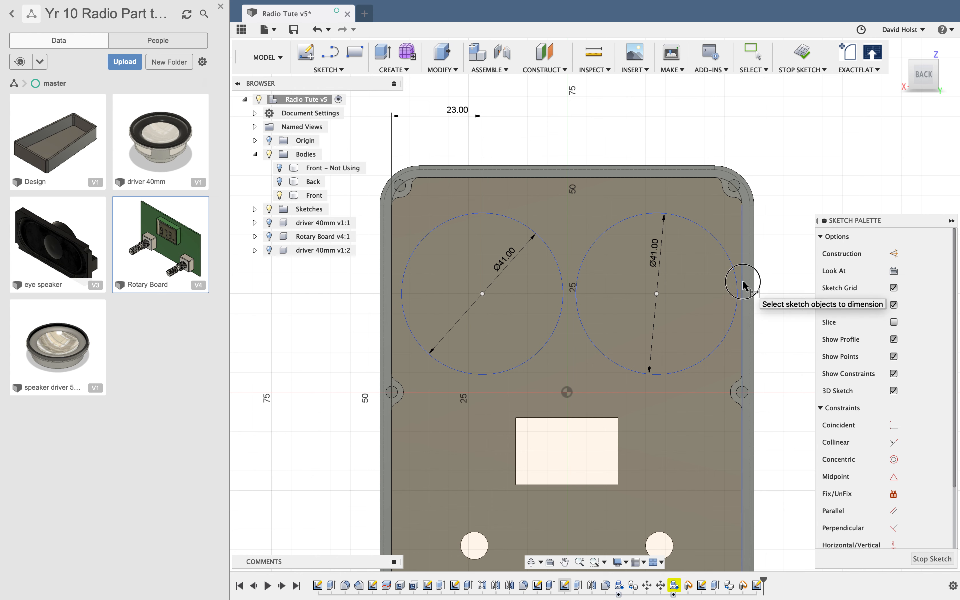
{"action": "left_click", "coordinate": [657, 293]}
{"action": "left_click", "coordinate": [657, 293]}
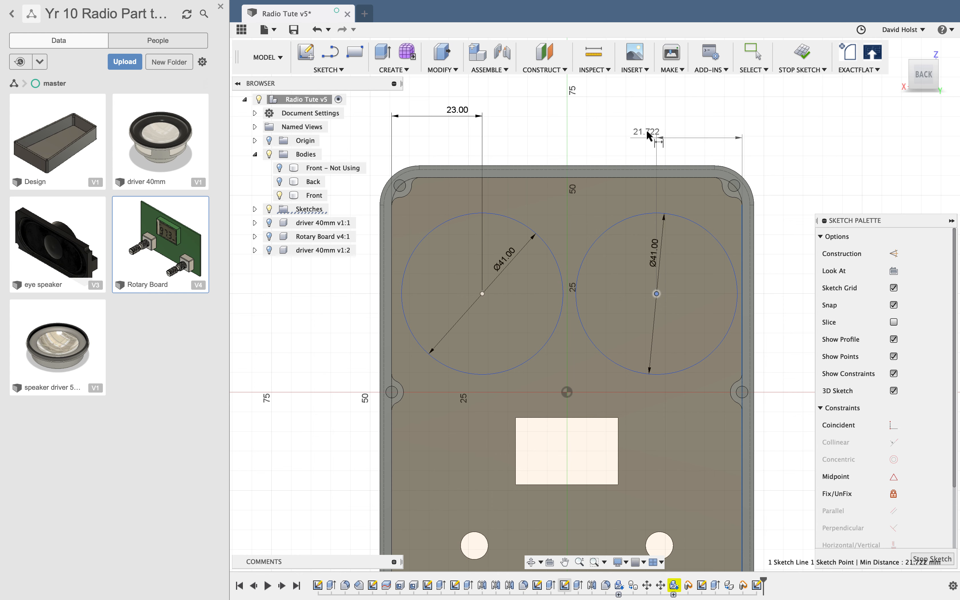
{"action": "left_click", "coordinate": [647, 126]}
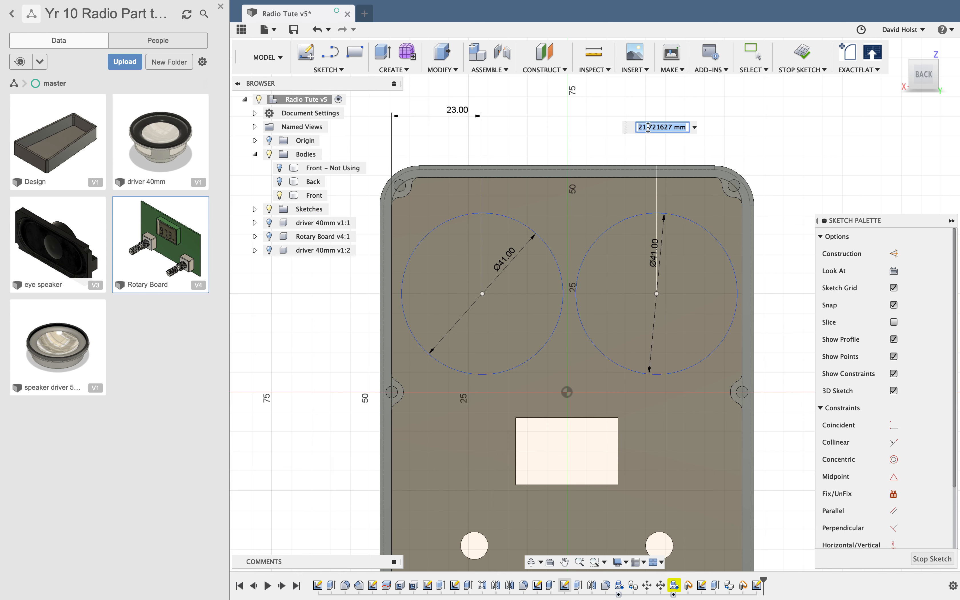
{"action": "type", "text": "22.5"}
{"action": "key", "text": "Return"}
- Set the first circle's distance from the left inner edge to 22.5 mm
{"action": "double_click", "coordinate": [452, 112]}
{"action": "type", "text": "22.5"}
{"action": "key", "text": "Return"}
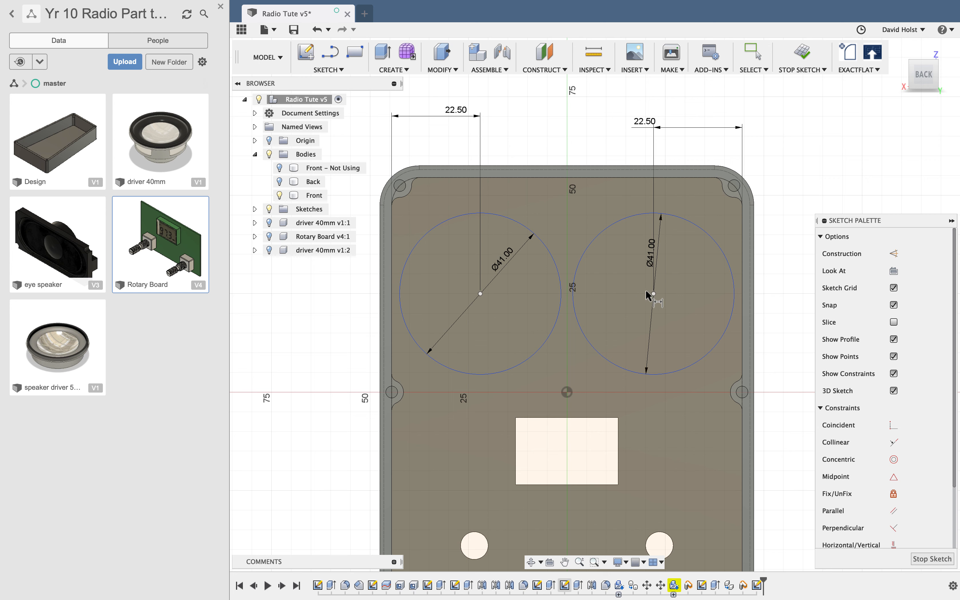
{"action": "key", "text": "Escape"}
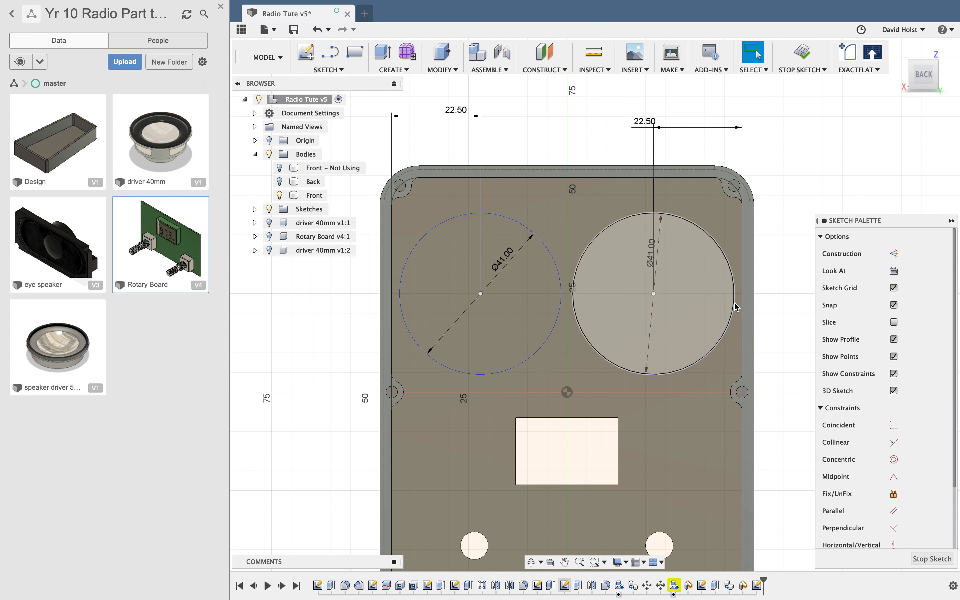
- Extrude both 41 mm circles by -2 mm as a cut into the case front to form the speaker recesses
{"action": "middle_click_drag", "start_coordinate": [754, 301], "coordinate": [747, 309], "text": "shift"}
{"action": "key", "text": "e"}
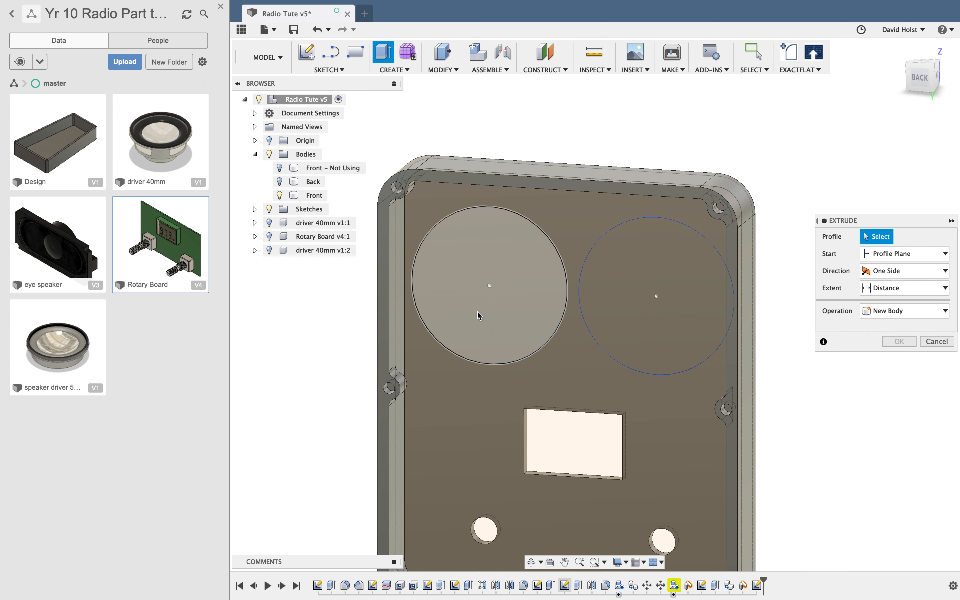
{"action": "left_click", "coordinate": [477, 311]}
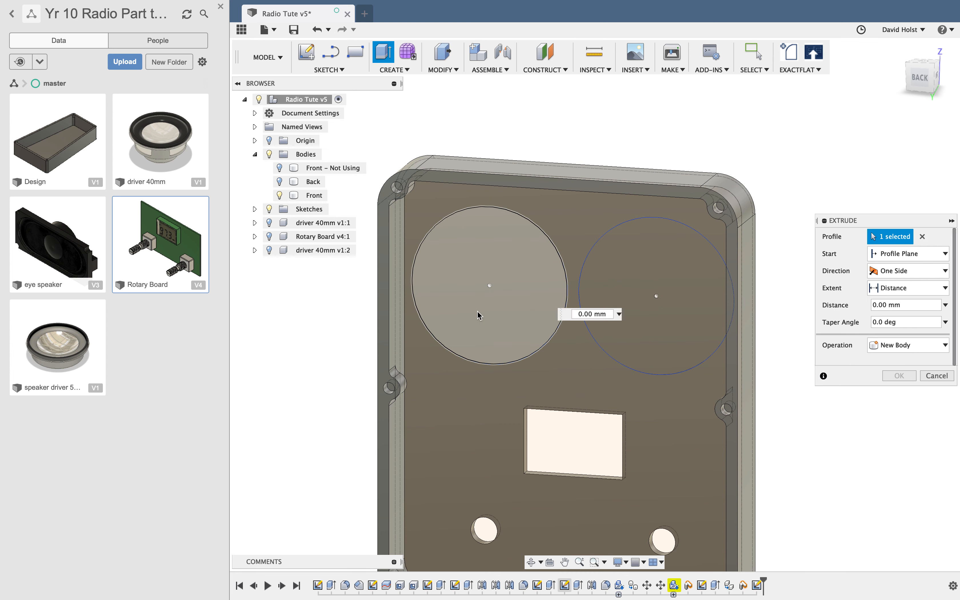
{"action": "left_click", "coordinate": [639, 275]}
{"action": "type", "text": "-2"}
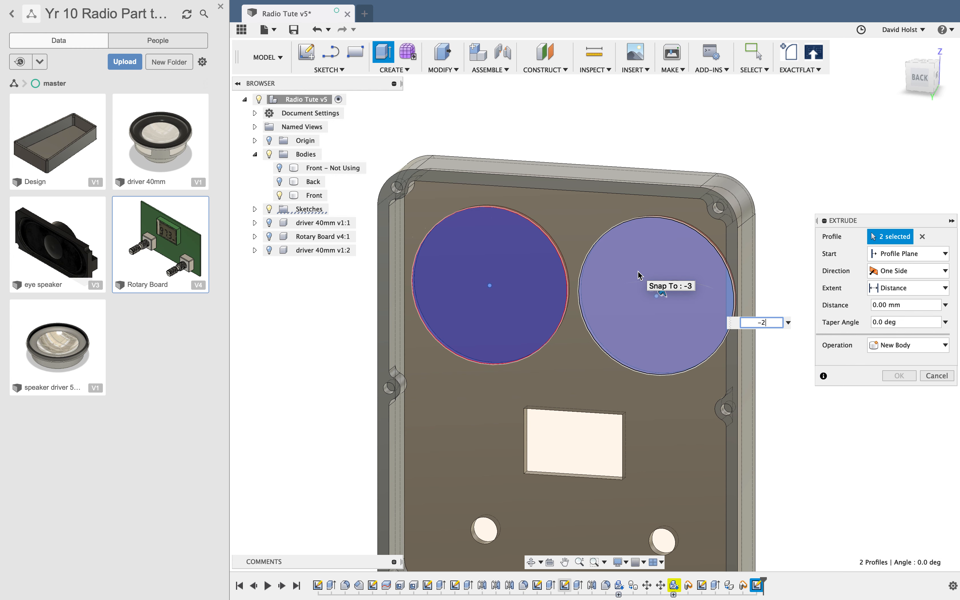
{"action": "key", "text": "Return"}
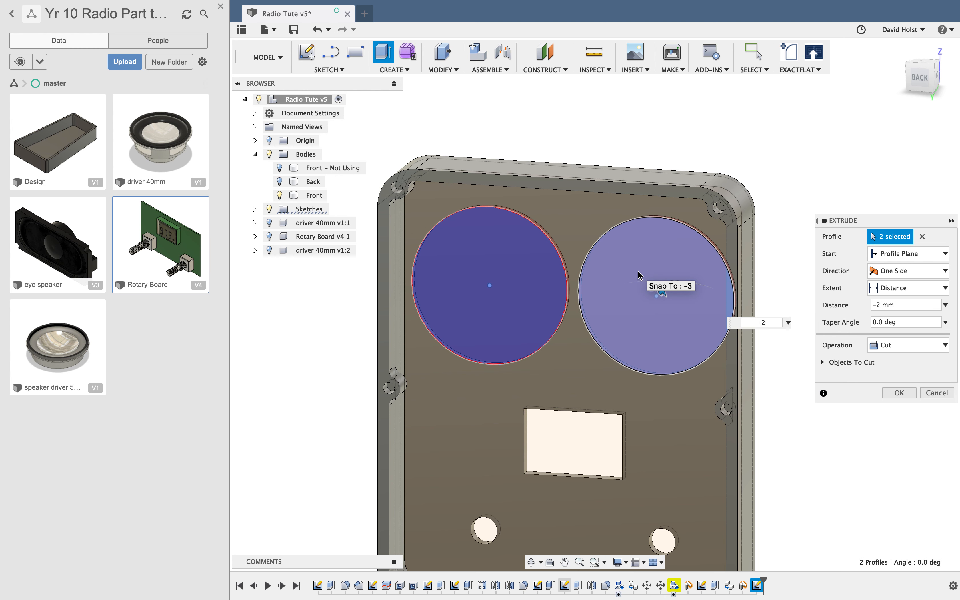
{"action": "key", "text": "Return"}
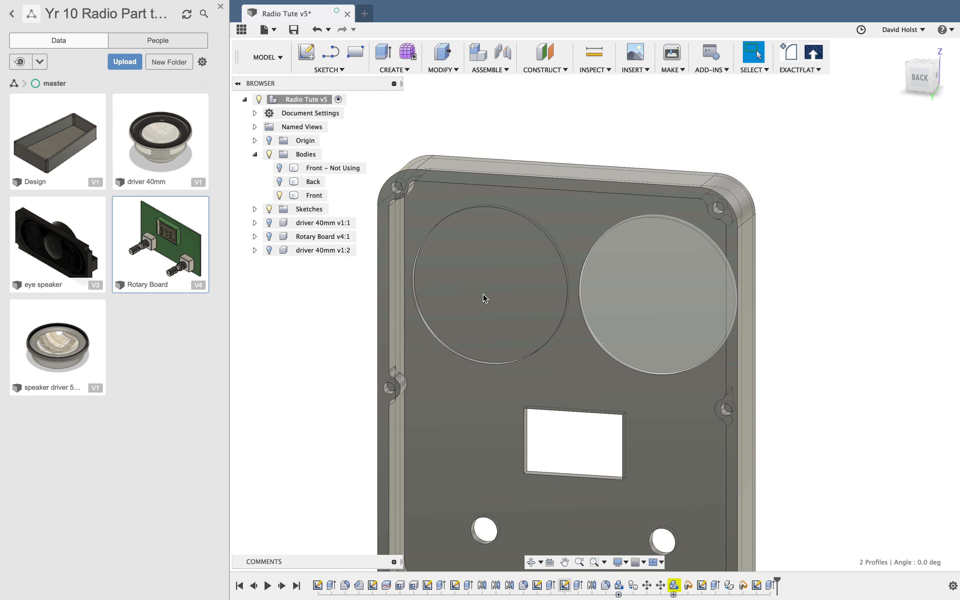
- Start a sketch on the left speaker recess's floor and draw a 39 mm diameter circle concentric with the recess
{"action": "left_click", "coordinate": [307, 53]}
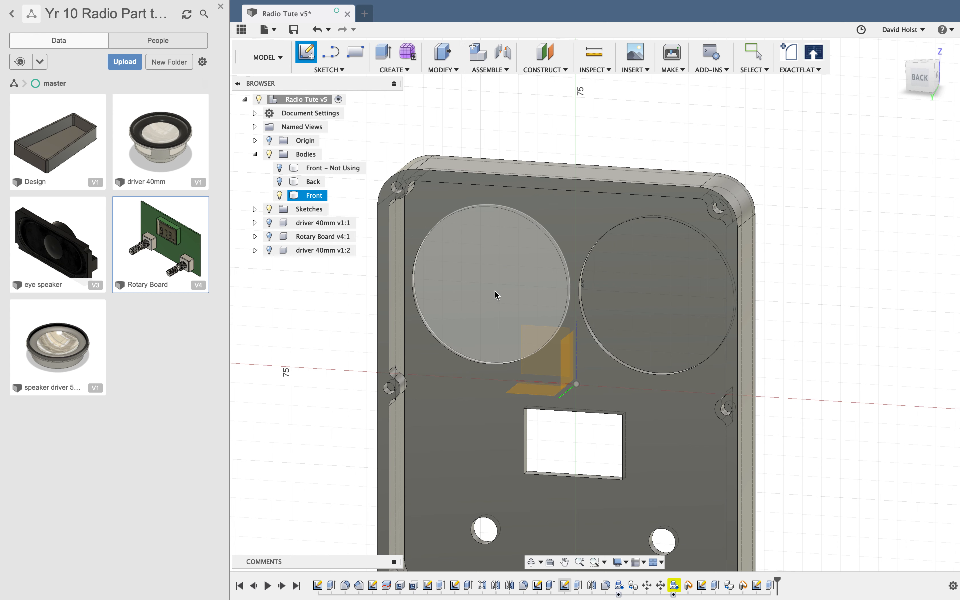
{"action": "left_click", "coordinate": [469, 299]}
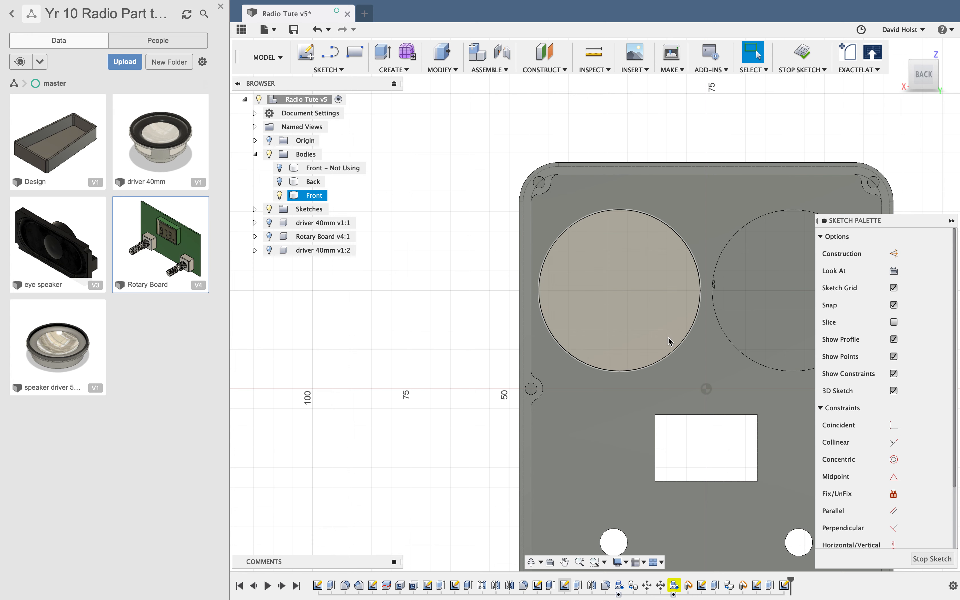
{"action": "middle_click_drag", "start_coordinate": [666, 353], "coordinate": [524, 352]}
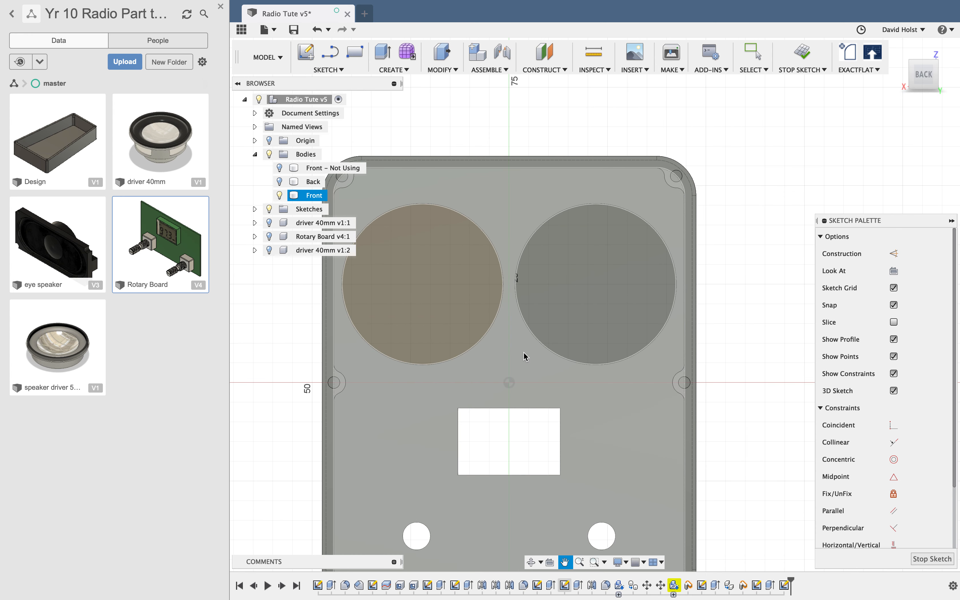
{"action": "key", "text": "c"}
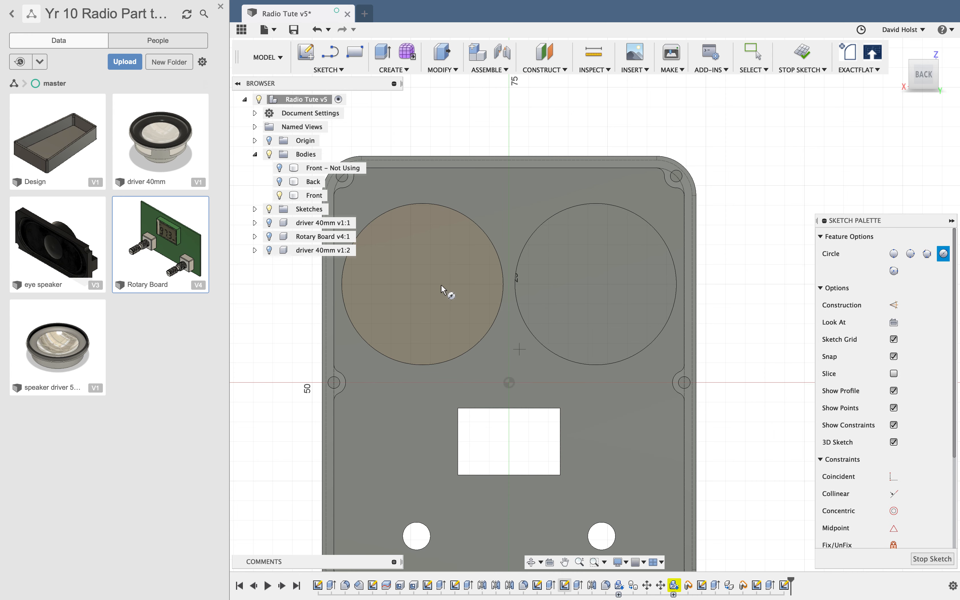
{"action": "left_click", "coordinate": [423, 284]}
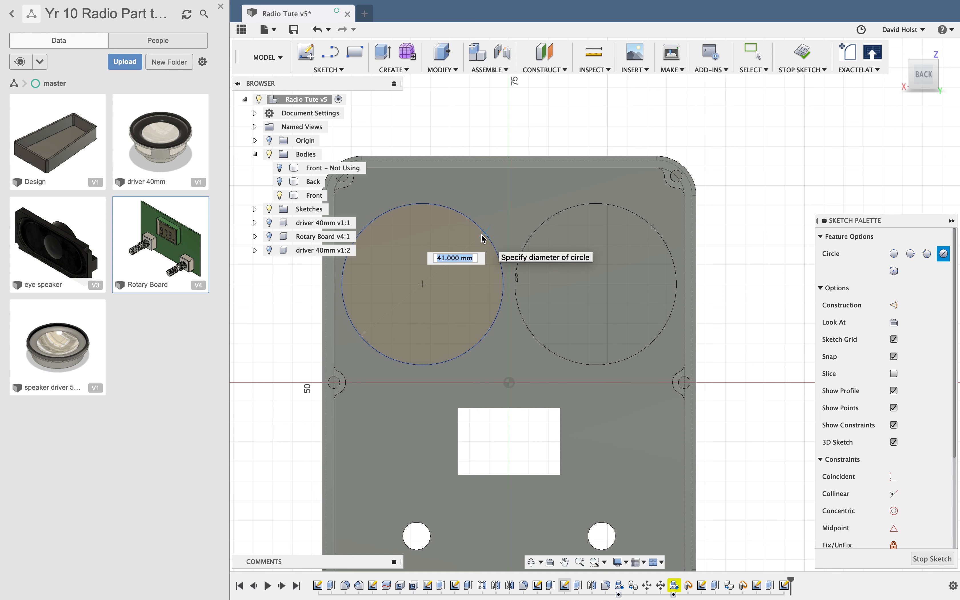
{"action": "type", "text": "39"}
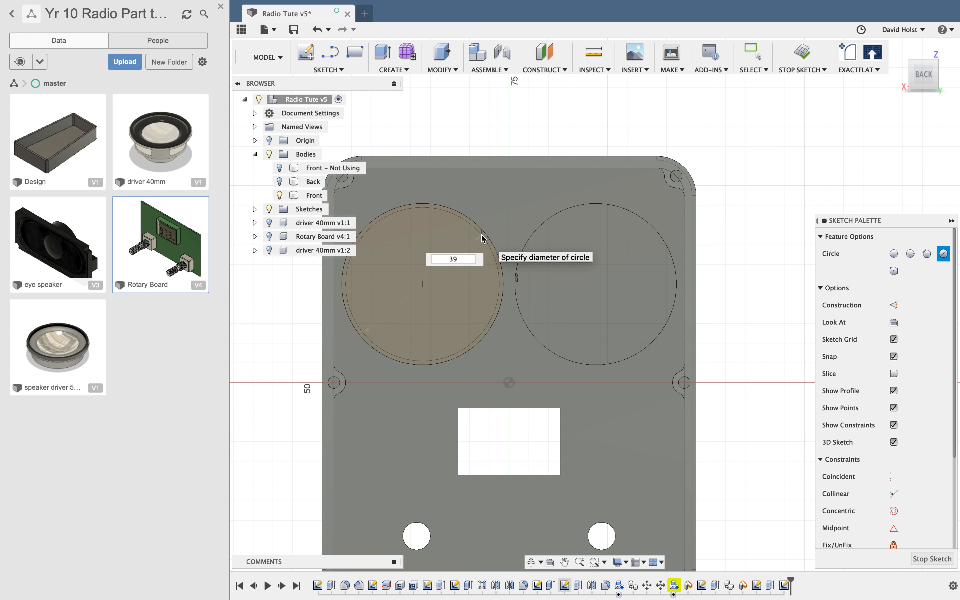
{"action": "key", "text": "Return"}
{"action": "key", "text": "Escape"}
- Draw a second 39 mm diameter circle near the centre of the right speaker recess
{"action": "key", "text": "c"}
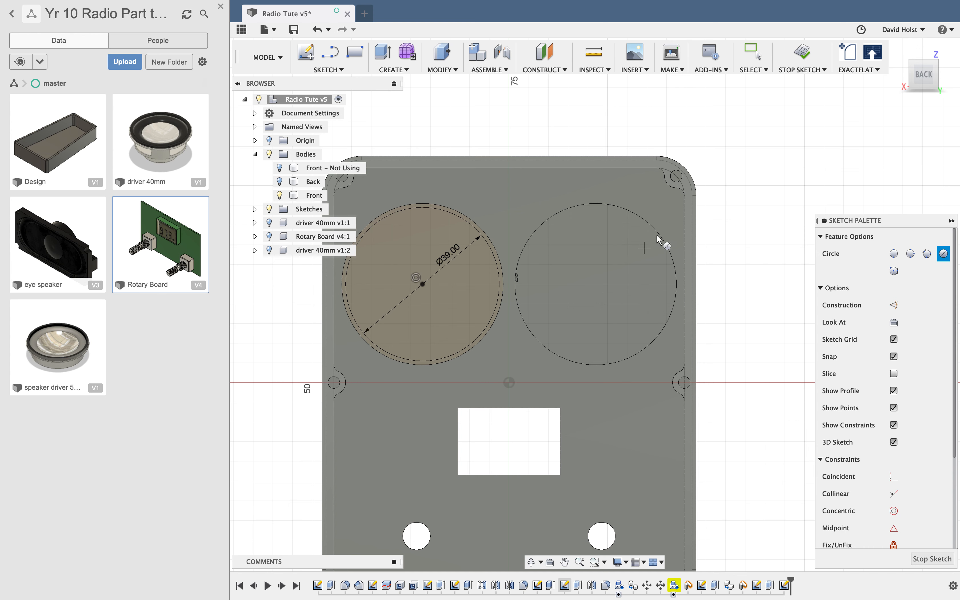
{"action": "left_click", "coordinate": [594, 284]}
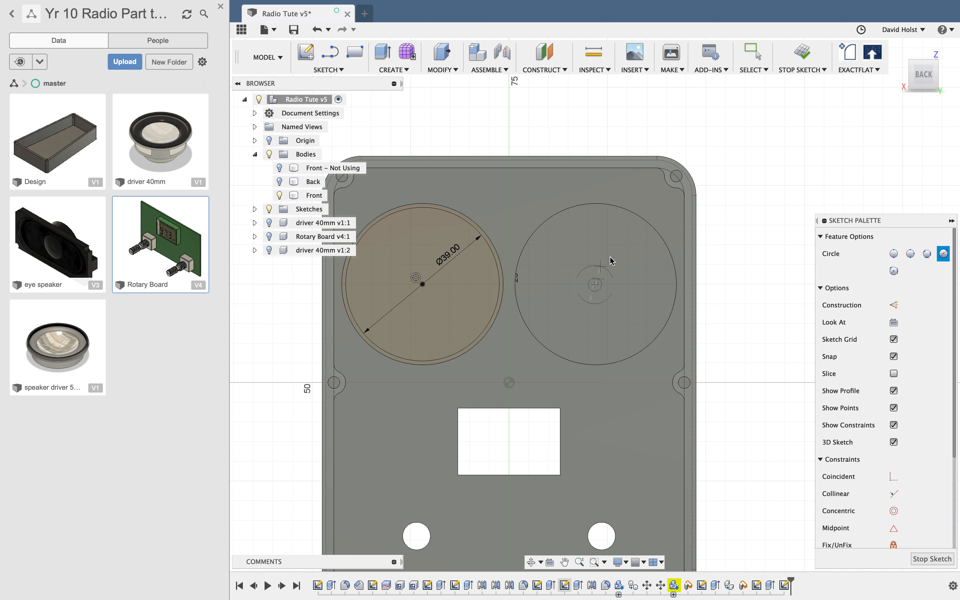
{"action": "type", "text": "39"}
{"action": "key", "text": "Tab"}
{"action": "key", "text": "Return"}
{"action": "key", "text": "Escape"}
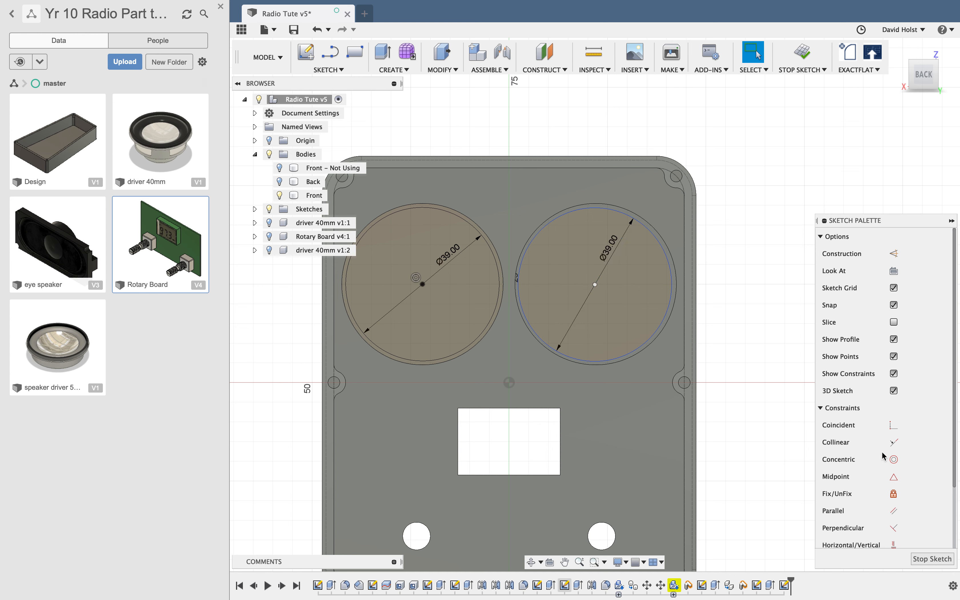
- Constrain the second 39 mm circle concentric with the right speaker recess's edge
{"action": "left_click", "coordinate": [893, 459]}
{"action": "left_click", "coordinate": [655, 243]}
{"action": "left_click", "coordinate": [665, 243]}
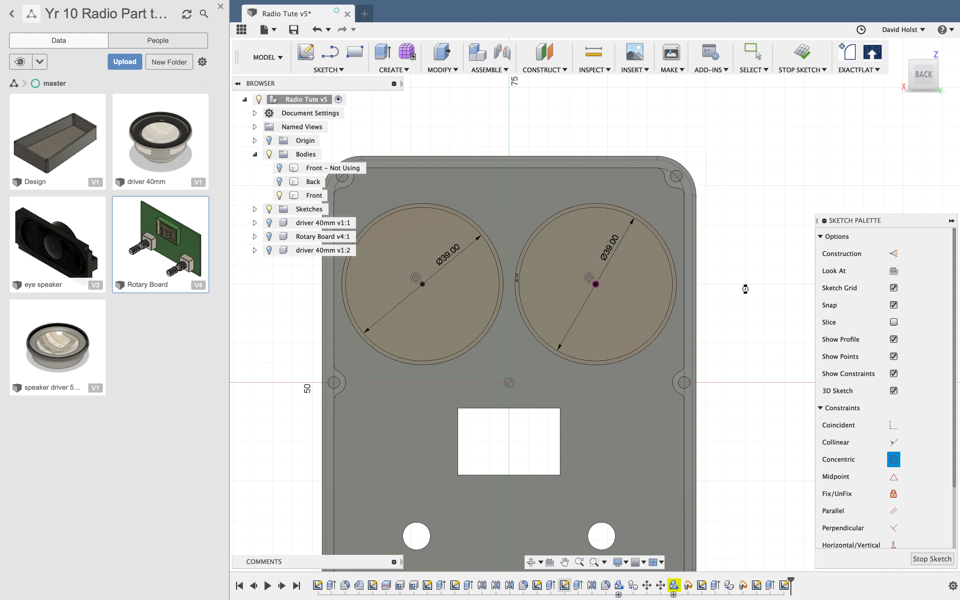
- Extrude both 39 mm circles as a cut through the case front to open the speaker holes
{"action": "key", "text": "e"}
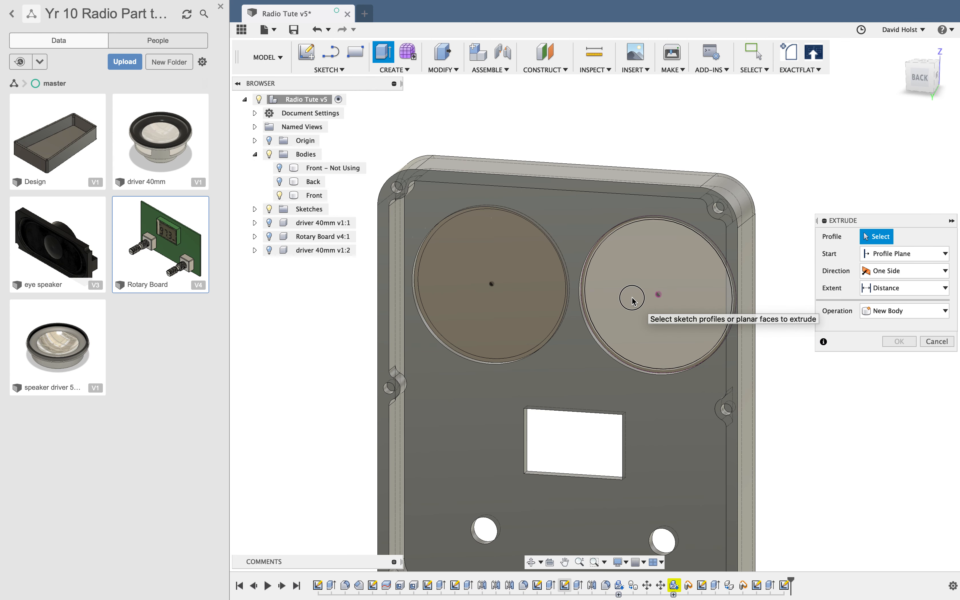
{"action": "left_click", "coordinate": [632, 301]}
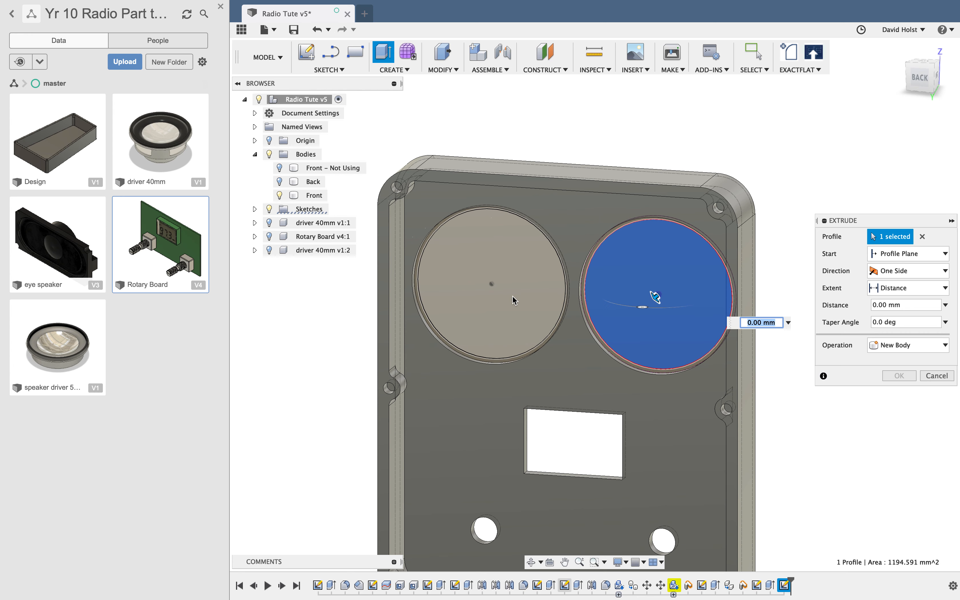
{"action": "left_click", "coordinate": [491, 283]}
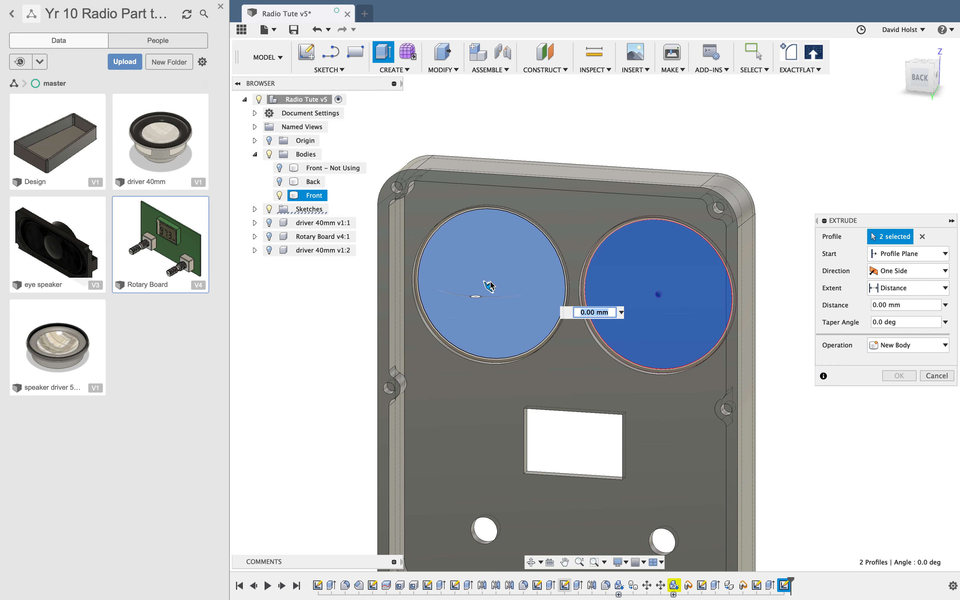
{"action": "left_click_drag", "start_coordinate": [488, 286], "coordinate": [621, 166]}
{"action": "key", "text": "Return"}
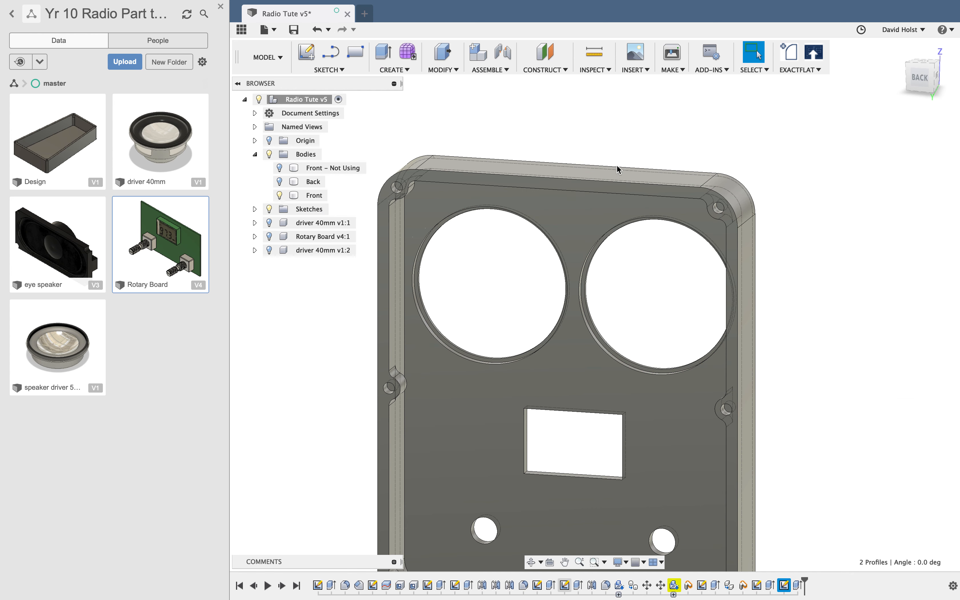
{"action": "left_click", "coordinate": [617, 168]}
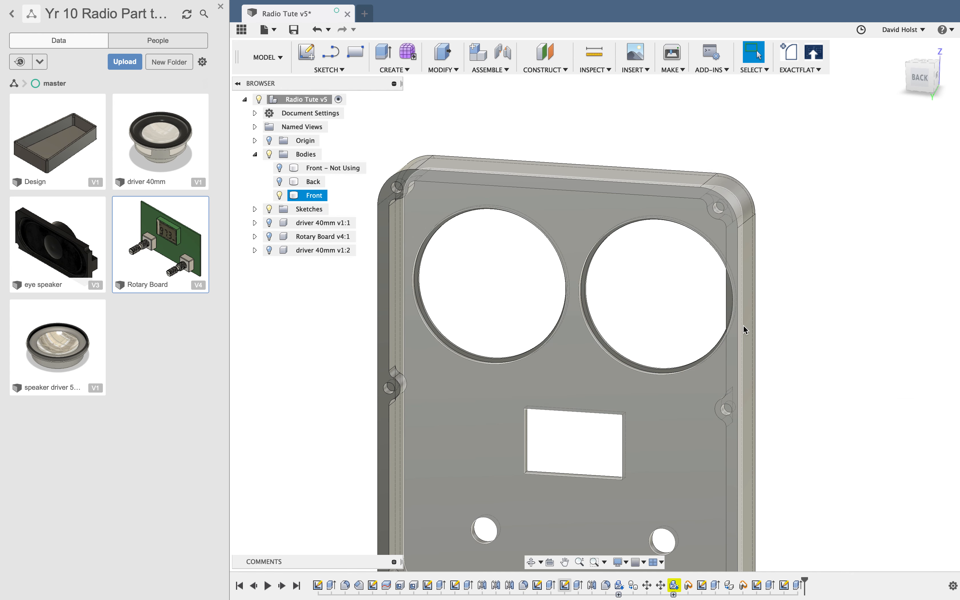
{"action": "key", "text": "Escape"}
- Show the first 40 mm driver and create a new component inside it
{"action": "left_click", "coordinate": [270, 223]}
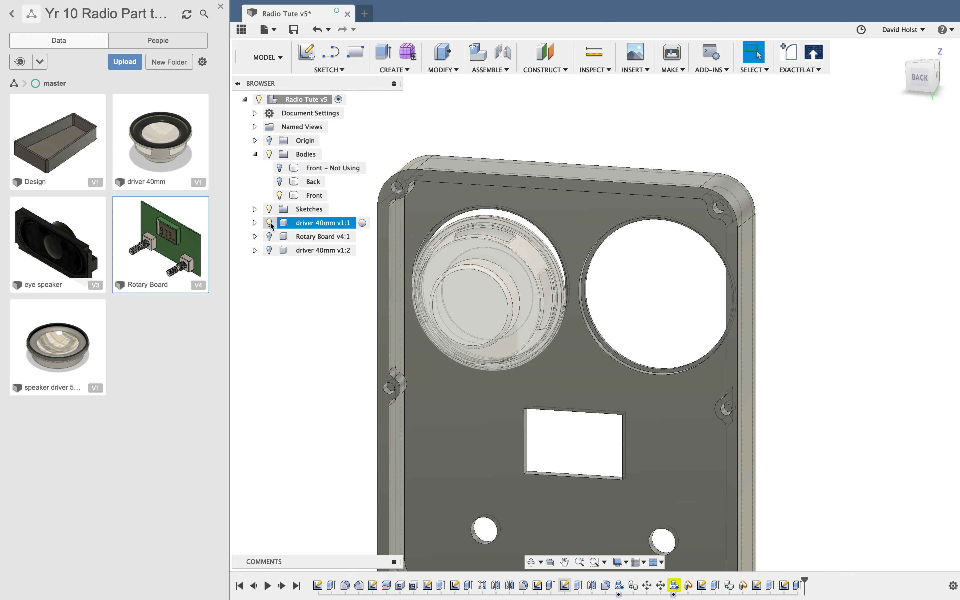
{"action": "middle_click_drag", "start_coordinate": [596, 151], "coordinate": [493, 136], "text": "shift"}
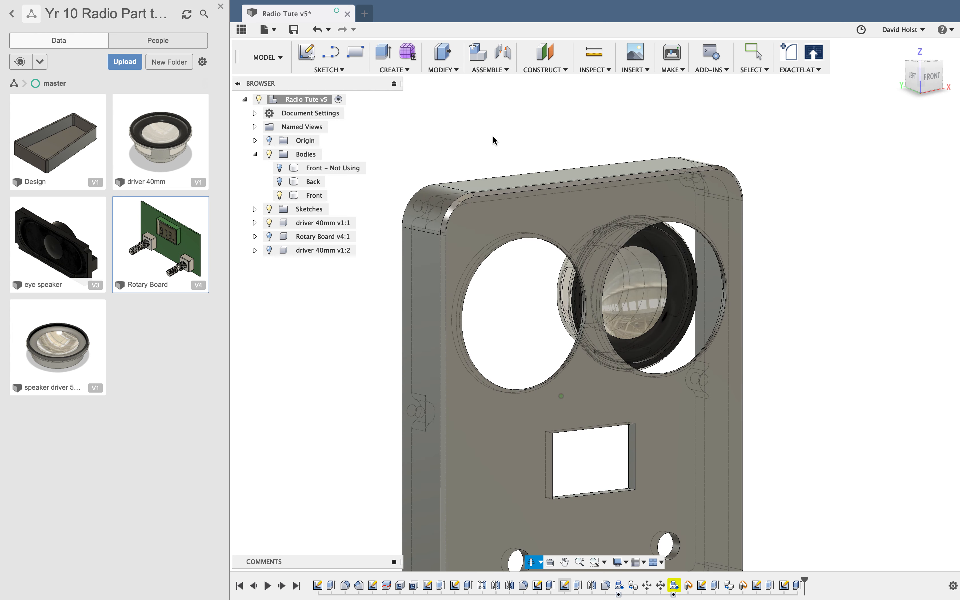
{"action": "right_click", "coordinate": [329, 226]}
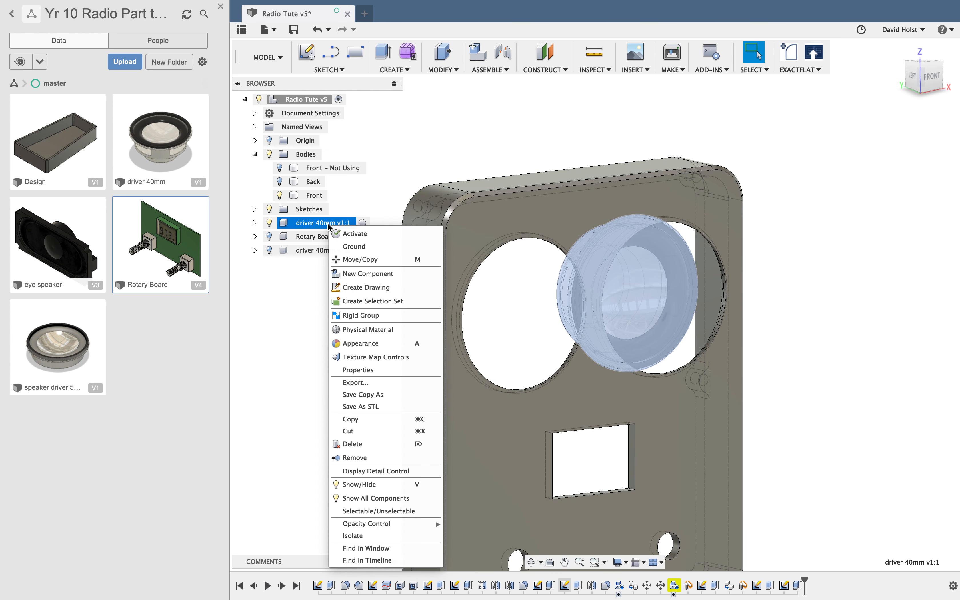
{"action": "left_click", "coordinate": [358, 273]}
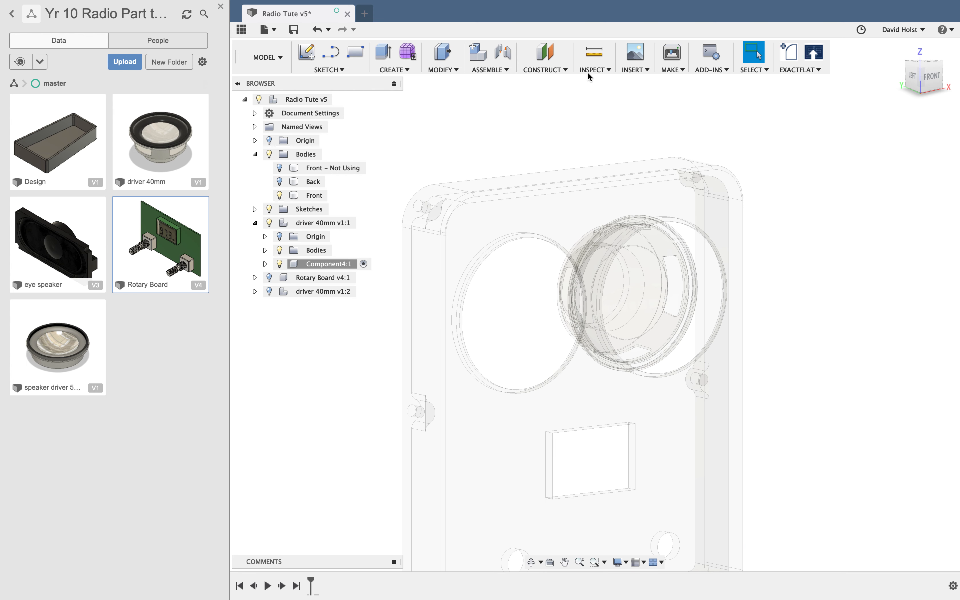
- Create a rigid joint between the first driver's front rim and the circular edge of the left speaker recess, seen from behind
{"action": "left_click", "coordinate": [501, 54]}
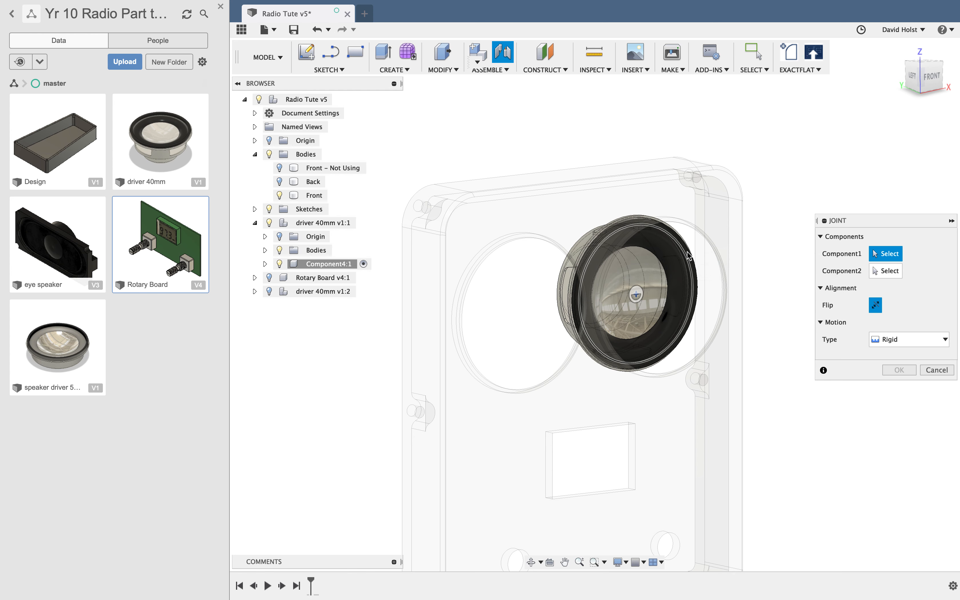
{"action": "scroll", "coordinate": [690, 256], "scroll_direction": "down", "scroll_amount": 1}
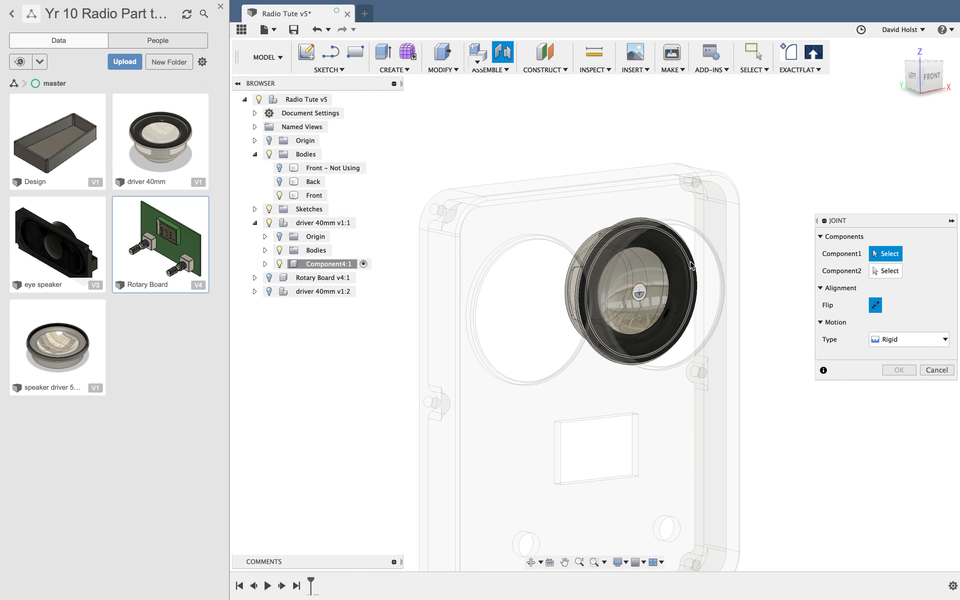
{"action": "scroll", "coordinate": [690, 265], "scroll_direction": "up", "scroll_amount": 1}
{"action": "scroll", "coordinate": [691, 265], "scroll_direction": "down", "scroll_amount": 3}
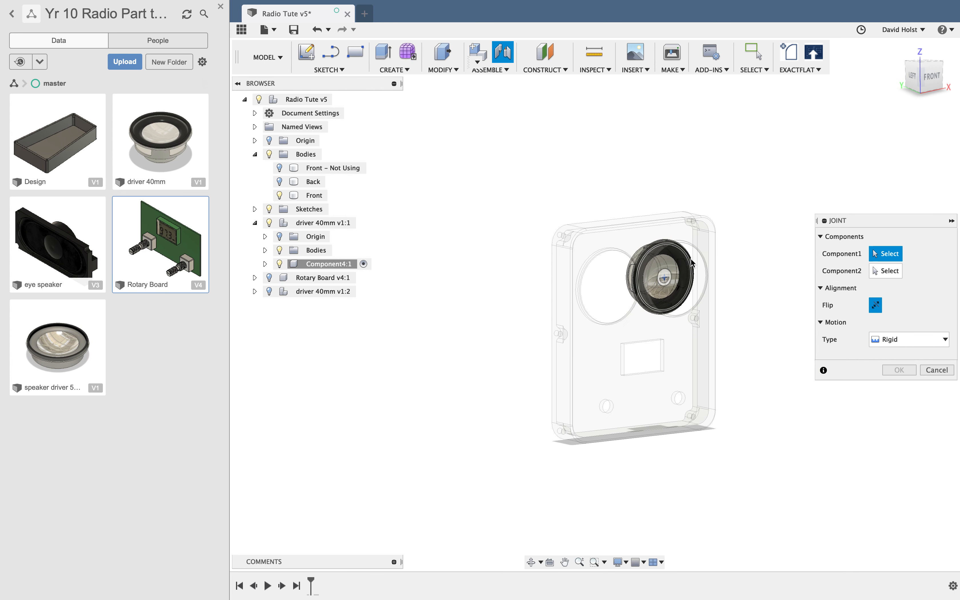
{"action": "scroll", "coordinate": [690, 264], "scroll_direction": "down", "scroll_amount": 1}
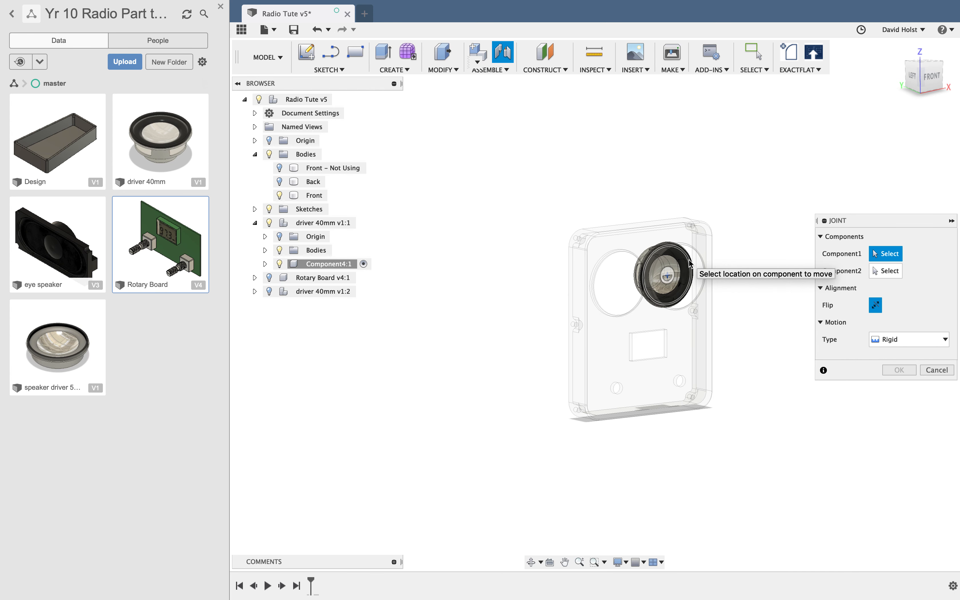
{"action": "scroll", "coordinate": [690, 264], "scroll_direction": "up", "scroll_amount": 3}
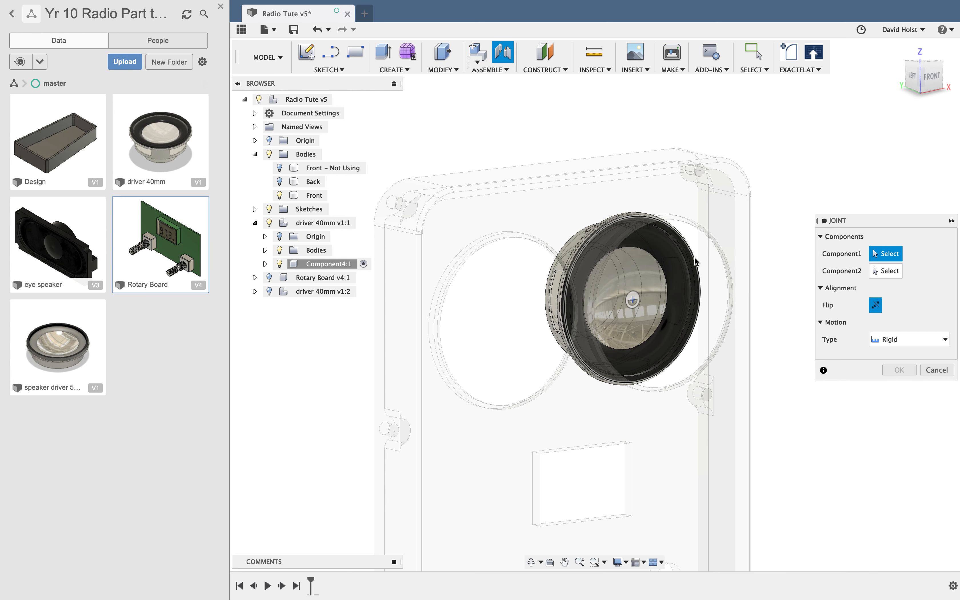
{"action": "left_click", "coordinate": [694, 259]}
{"action": "middle_click_drag", "start_coordinate": [654, 300], "coordinate": [609, 261], "text": "shift"}
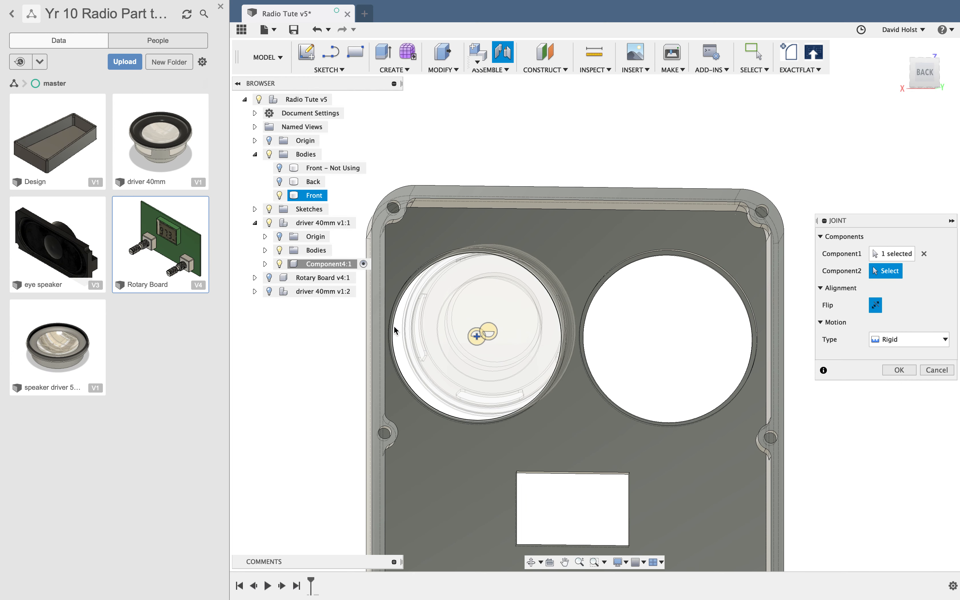
{"action": "left_click", "coordinate": [394, 327]}
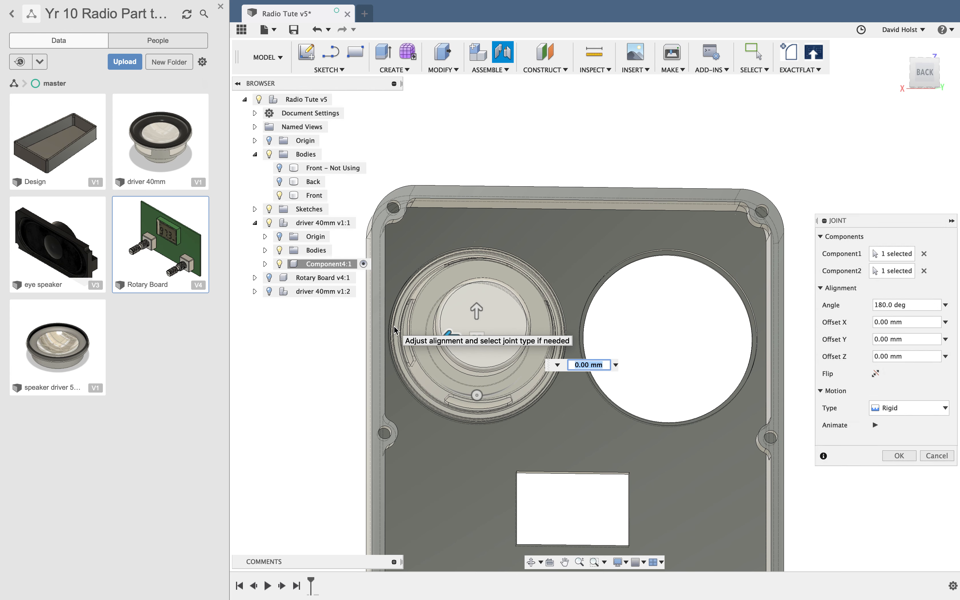
{"action": "key", "text": "Return"}
- Reactivate the top-level Radio Tute v5 component and check the driver's fit from the front of the case
{"action": "middle_click_drag", "start_coordinate": [327, 380], "coordinate": [354, 393], "text": "shift"}
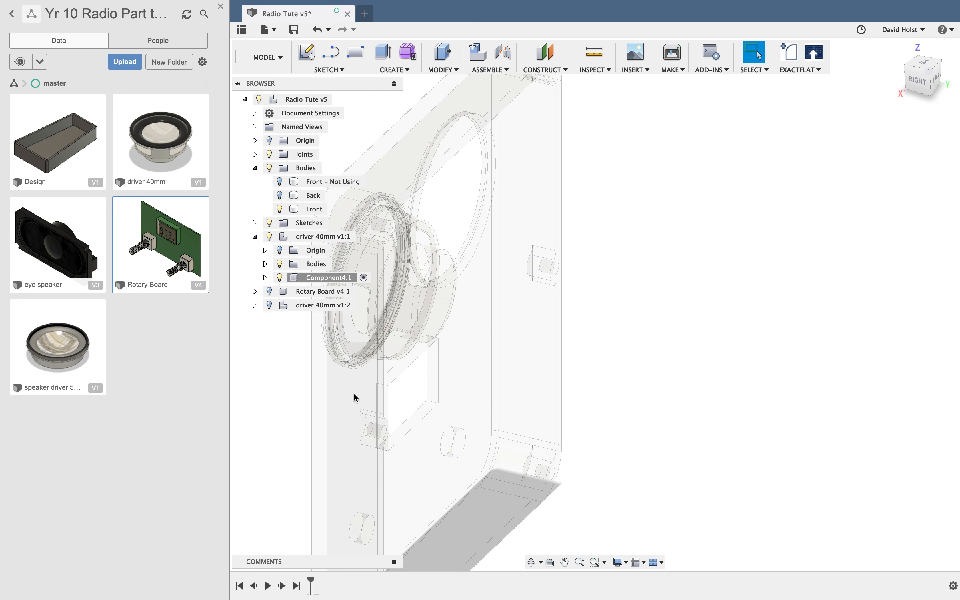
{"action": "left_click", "coordinate": [423, 205]}
{"action": "middle_click_drag", "start_coordinate": [423, 205], "coordinate": [432, 380], "text": "shift"}
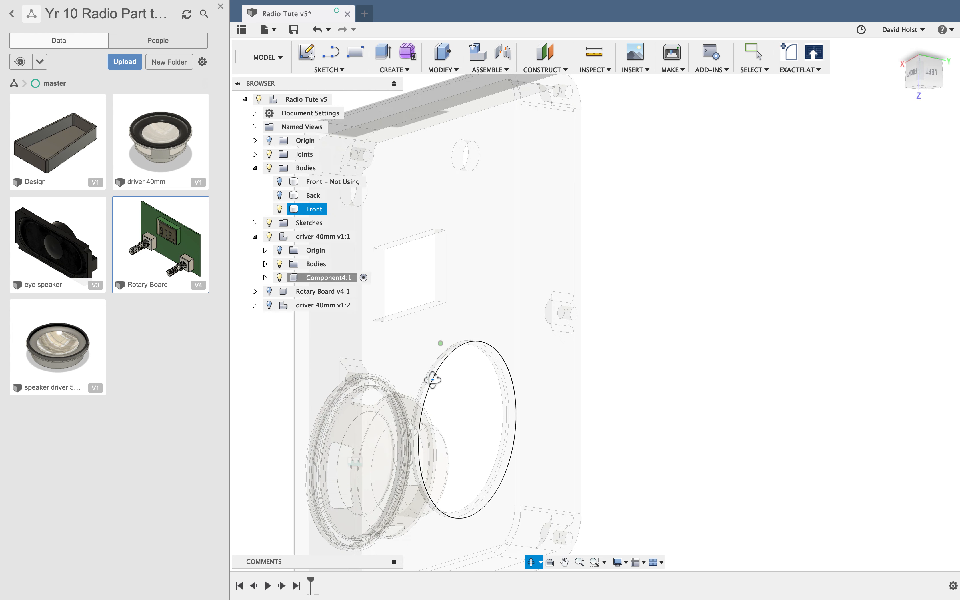
{"action": "middle_click_drag", "start_coordinate": [372, 295], "coordinate": [313, 110], "text": "shift"}
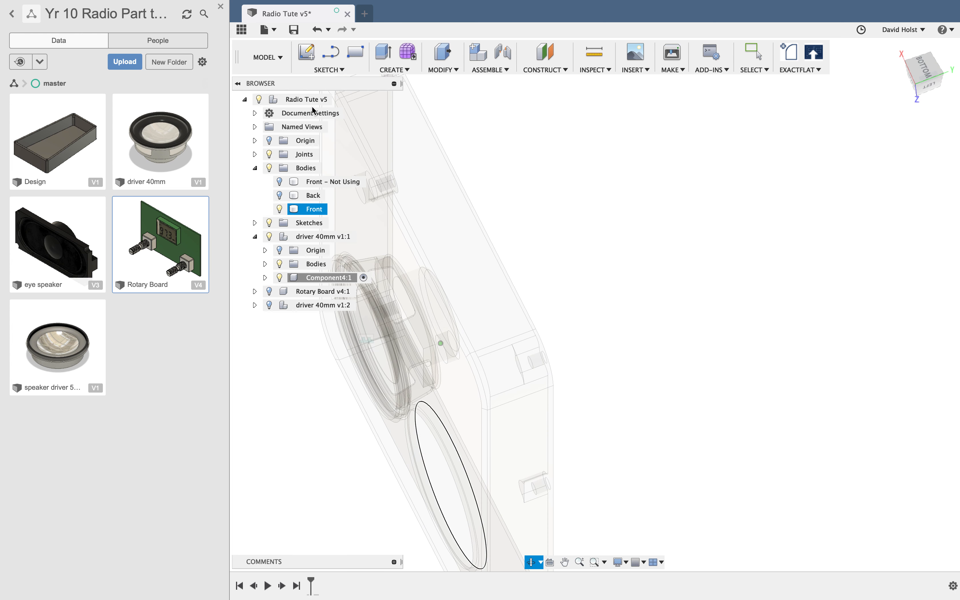
{"action": "mouse_move", "coordinate": [337, 99]}
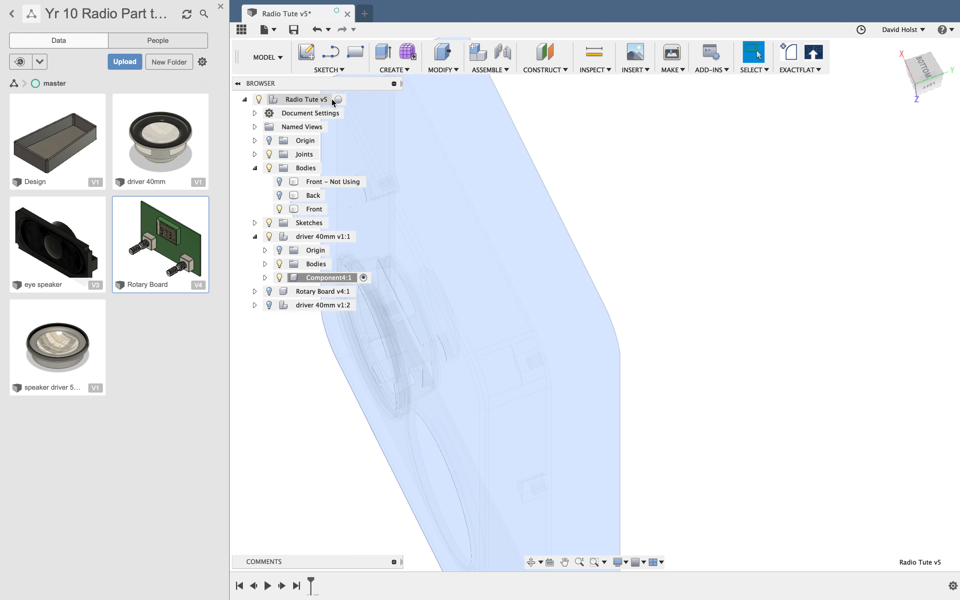
{"action": "left_click", "coordinate": [338, 100]}
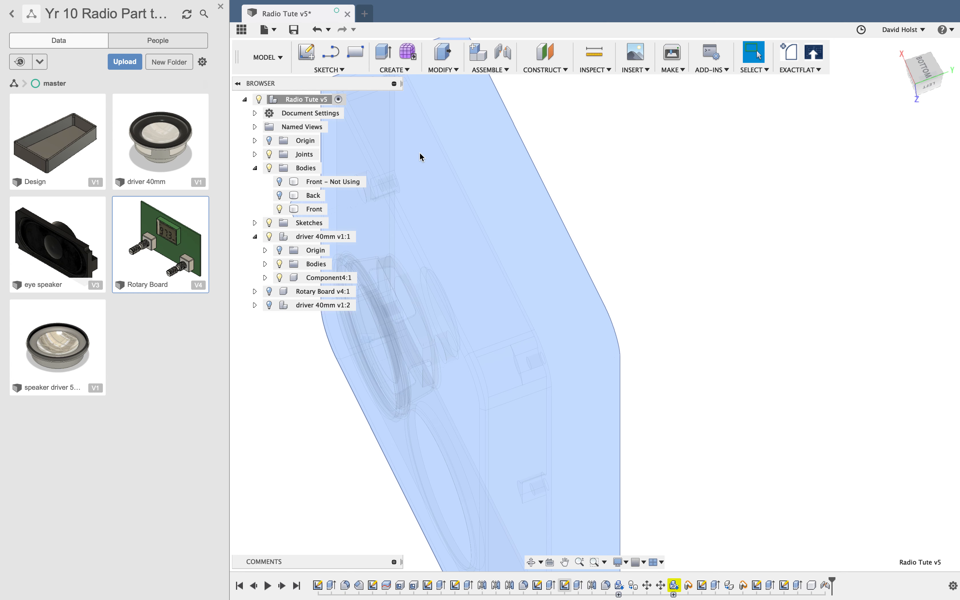
{"action": "left_click", "coordinate": [741, 250]}
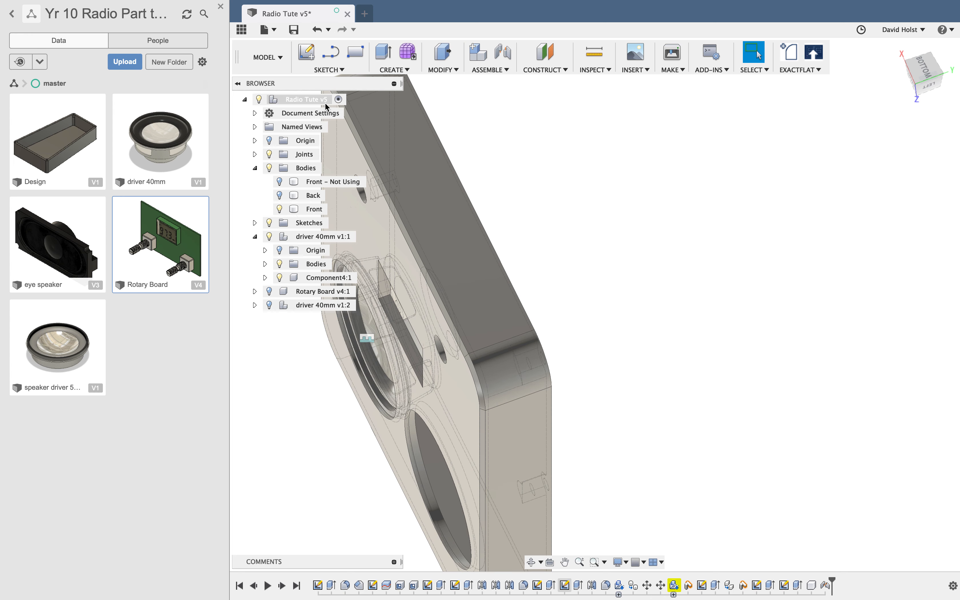
{"action": "middle_click_drag", "start_coordinate": [688, 462], "coordinate": [766, 386]}
{"action": "middle_click_drag", "start_coordinate": [359, 506], "coordinate": [460, 441], "text": "shift"}
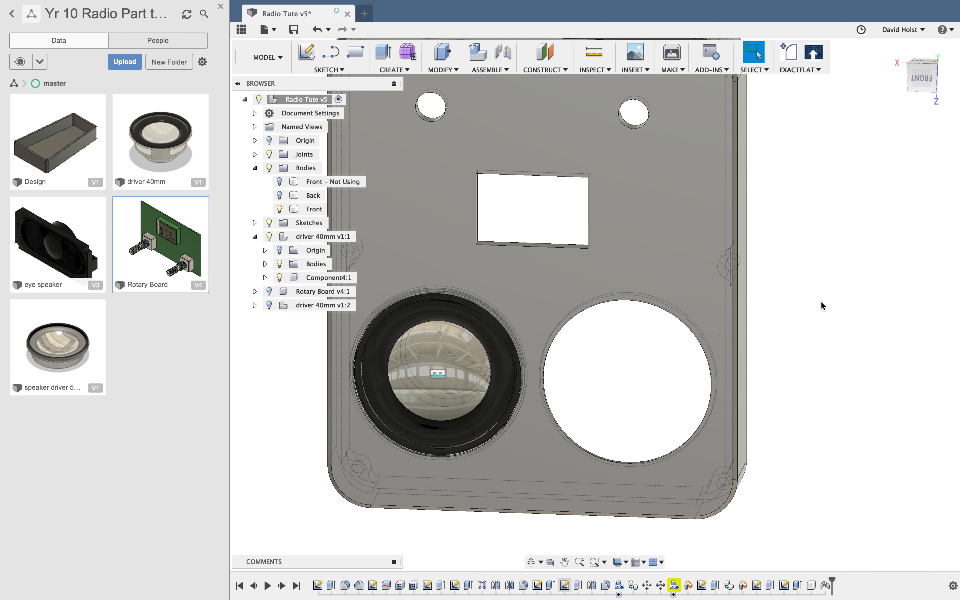
{"action": "middle_click_drag", "start_coordinate": [852, 280], "coordinate": [831, 311], "text": "shift"}
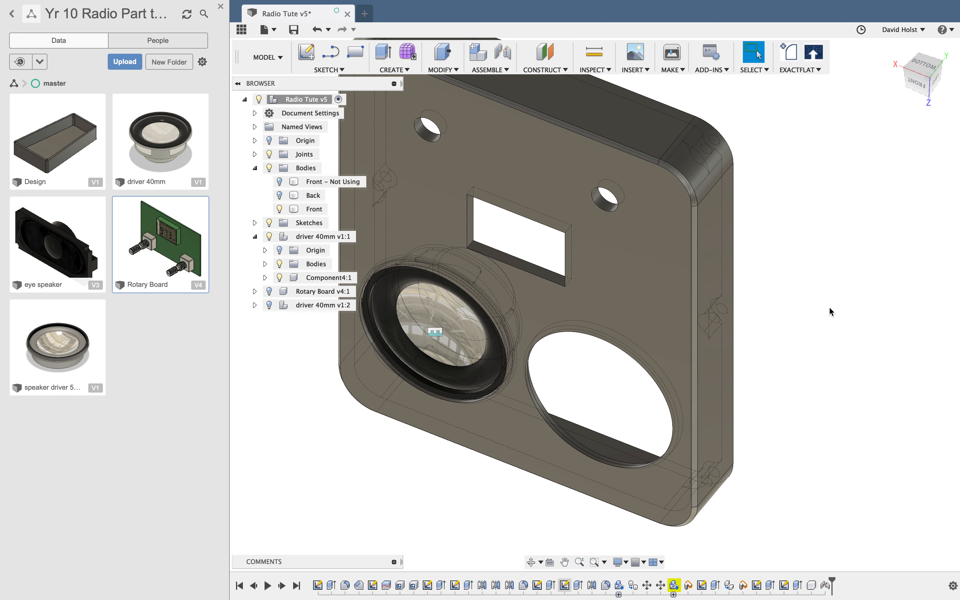